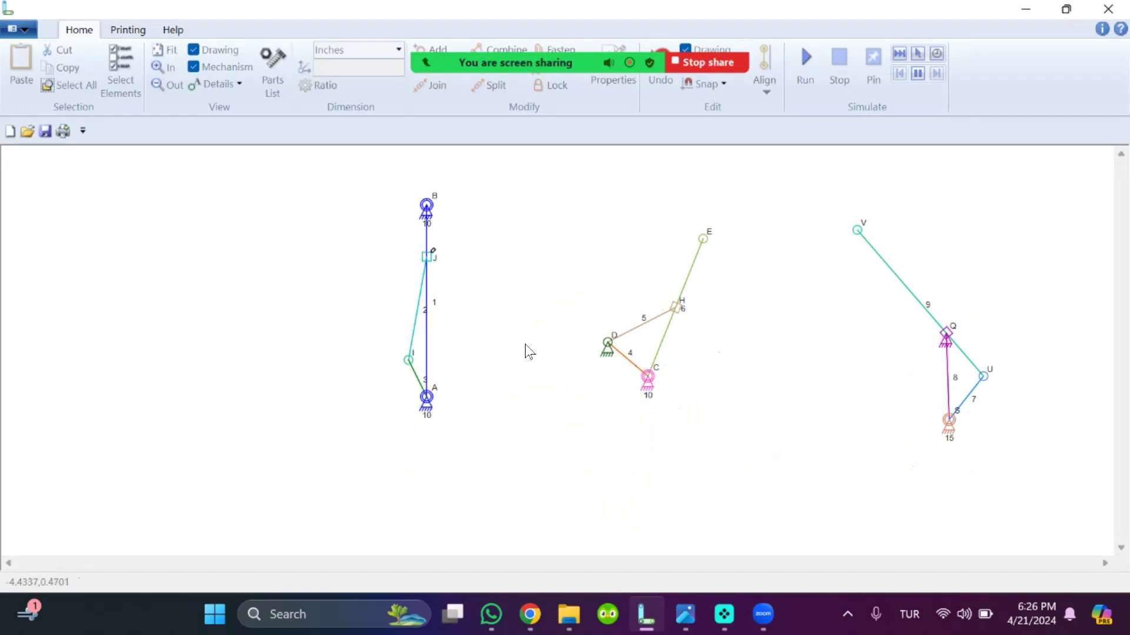
- Add the Auto Dimensions command from the Home set to the Quick Access Toolbar and turn on automatic dimensions
{"action": "left_click", "coordinate": [83, 132]}
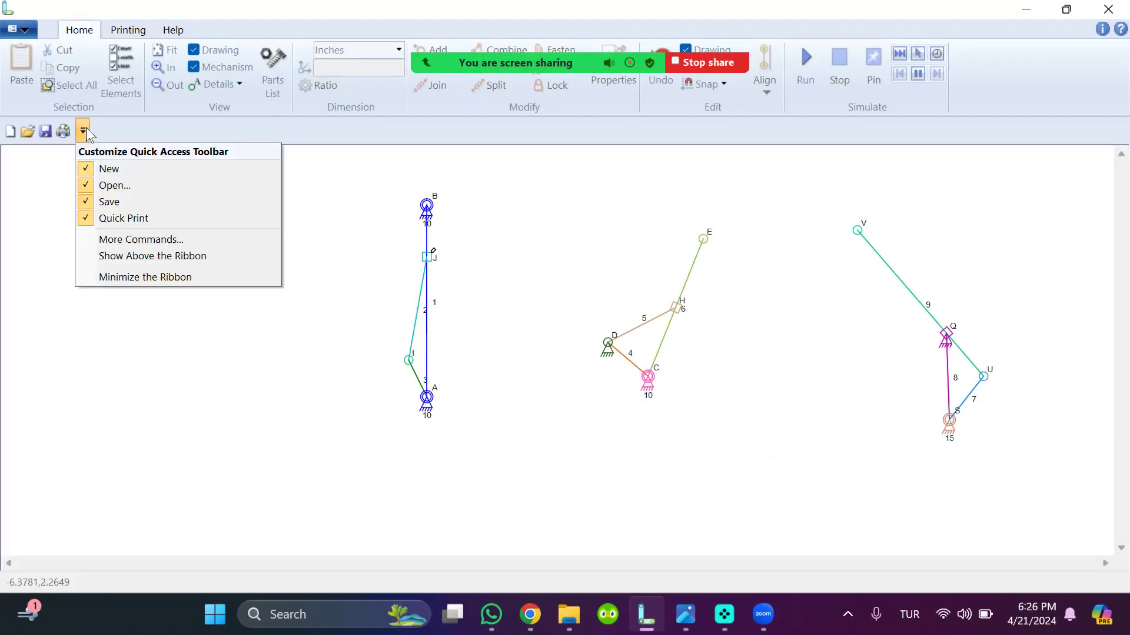
{"action": "left_click", "coordinate": [109, 240]}
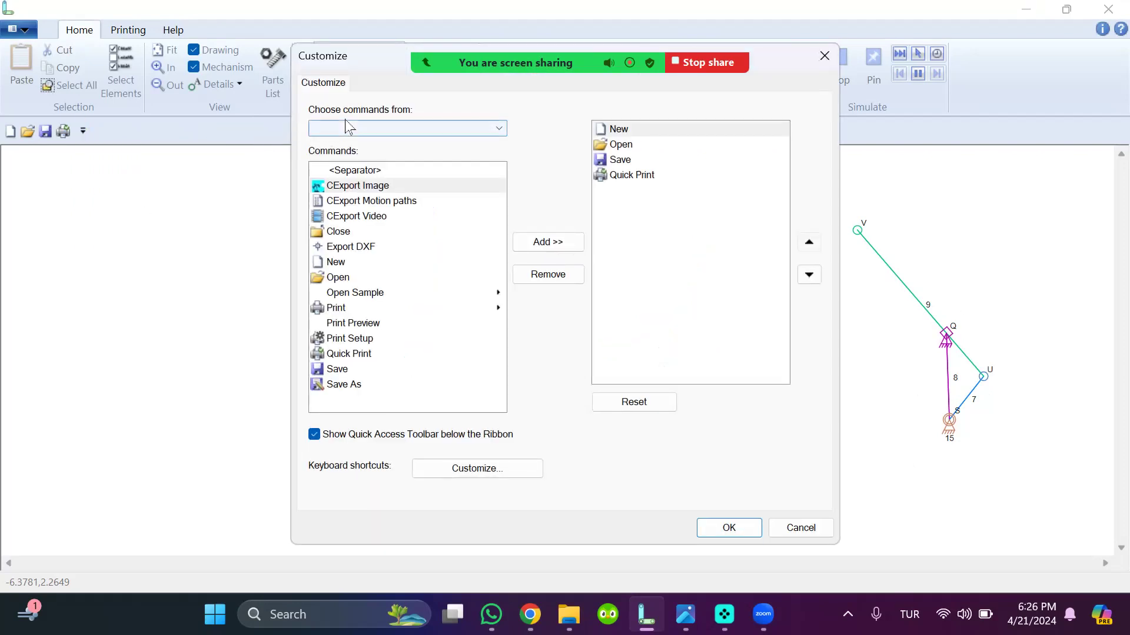
{"action": "left_click", "coordinate": [369, 128]}
{"action": "left_click", "coordinate": [370, 178]}
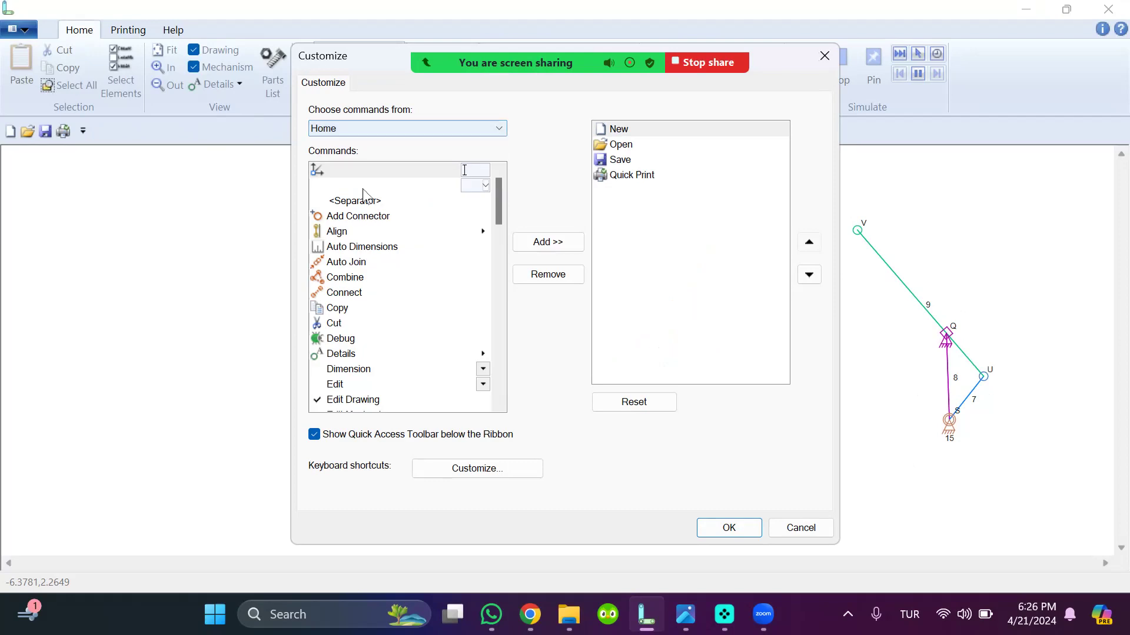
{"action": "left_click", "coordinate": [372, 249]}
{"action": "left_click", "coordinate": [548, 242]}
{"action": "left_click", "coordinate": [738, 531]}
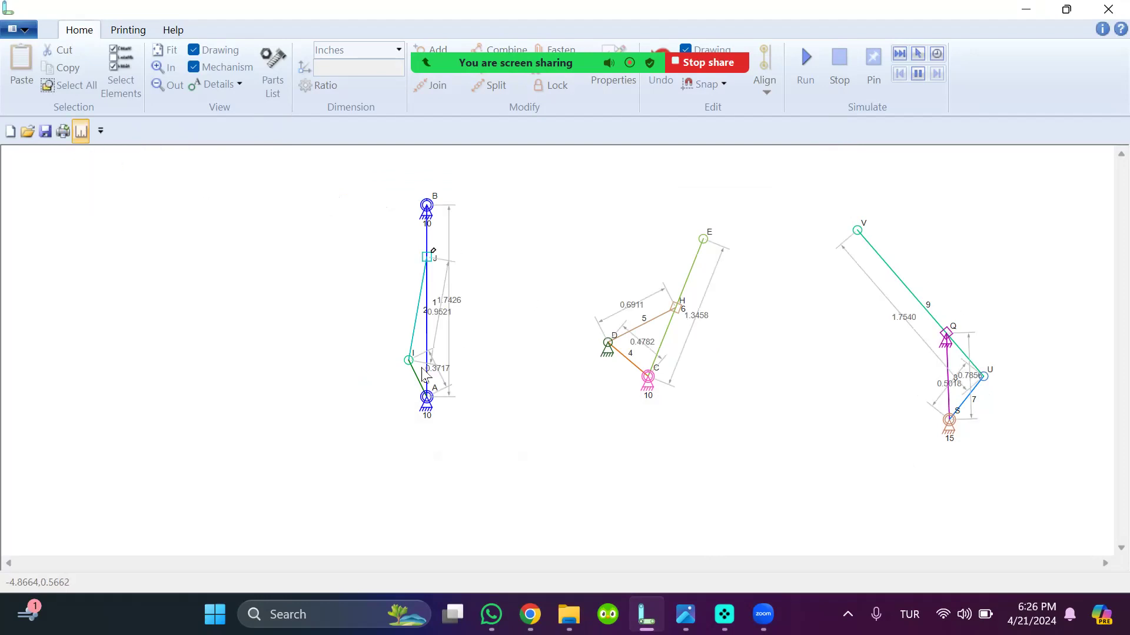
- Examine the link length dimensions on the three mechanisms
{"action": "scroll", "coordinate": [424, 321], "scroll_direction": "up", "scroll_amount": 4}
{"action": "scroll", "coordinate": [423, 321], "scroll_direction": "down", "scroll_amount": 1}
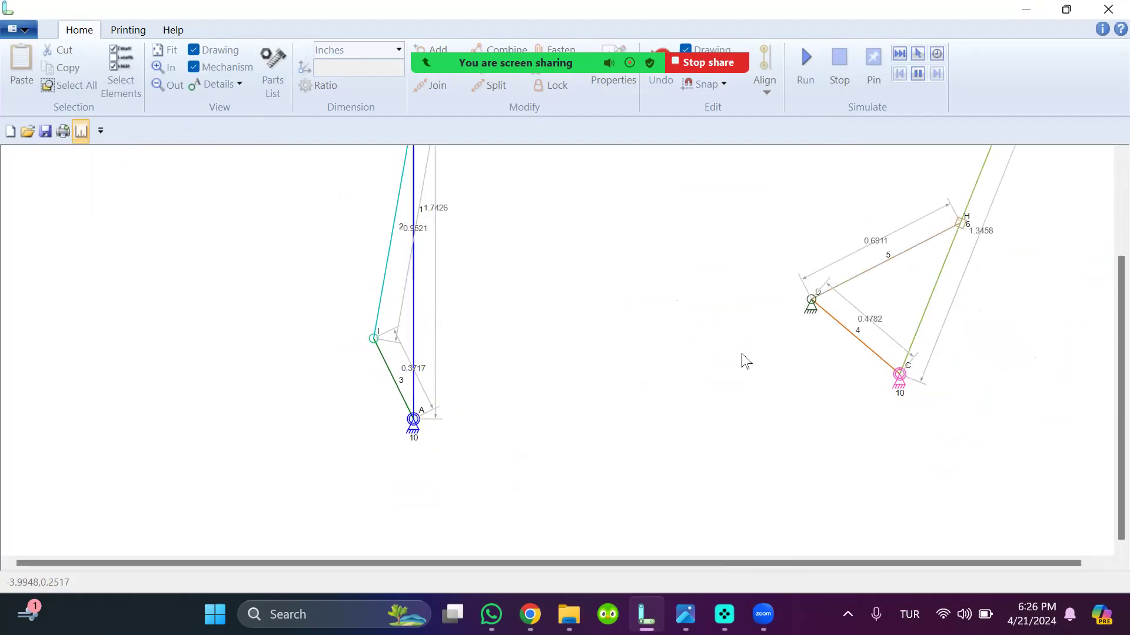
{"action": "scroll", "coordinate": [745, 360], "scroll_direction": "down", "scroll_amount": 2}
{"action": "scroll", "coordinate": [998, 312], "scroll_direction": "up", "scroll_amount": 1}
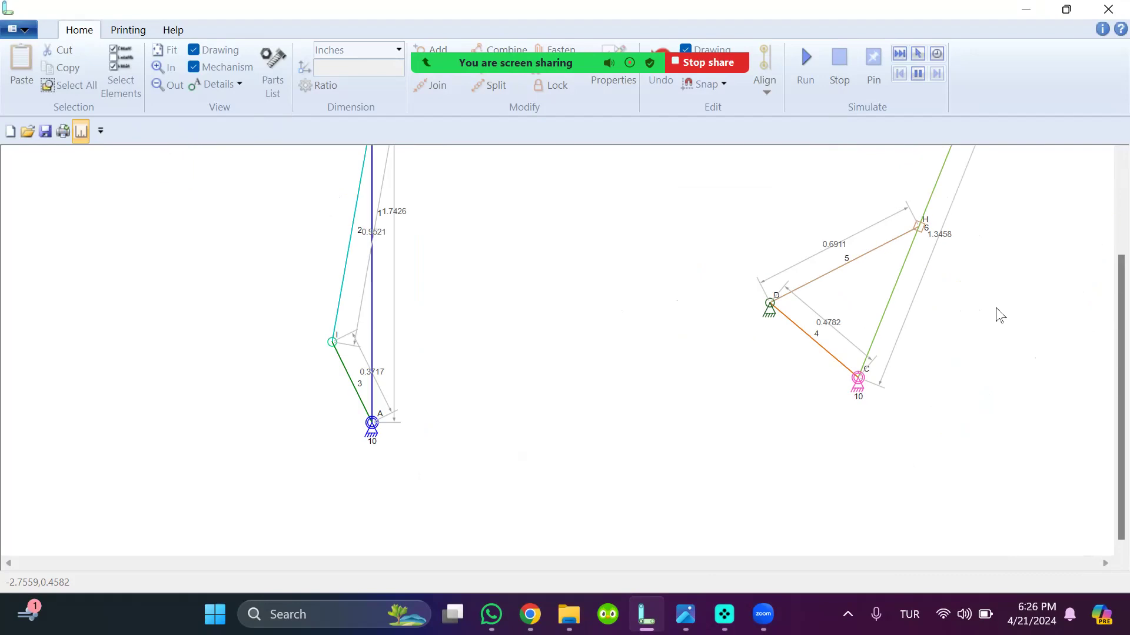
{"action": "scroll", "coordinate": [976, 364], "scroll_direction": "down", "scroll_amount": 2}
{"action": "scroll", "coordinate": [1053, 310], "scroll_direction": "down", "scroll_amount": 2}
{"action": "scroll", "coordinate": [1065, 310], "scroll_direction": "up", "scroll_amount": 2}
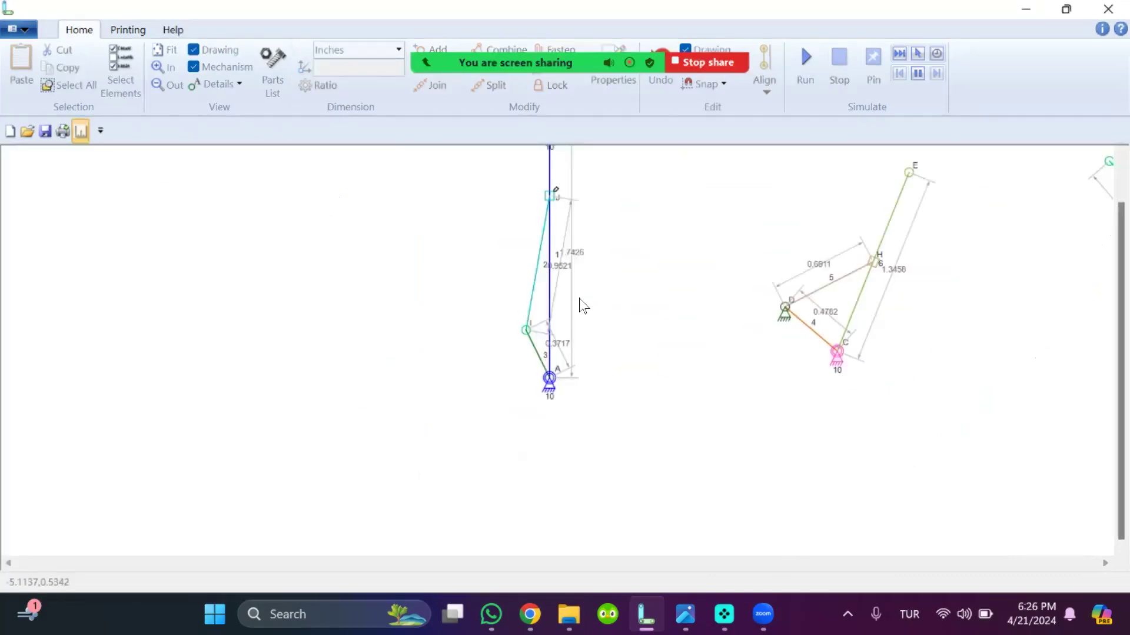
{"action": "scroll", "coordinate": [580, 305], "scroll_direction": "up", "scroll_amount": 1}
{"action": "scroll", "coordinate": [580, 305], "scroll_direction": "down", "scroll_amount": 2}
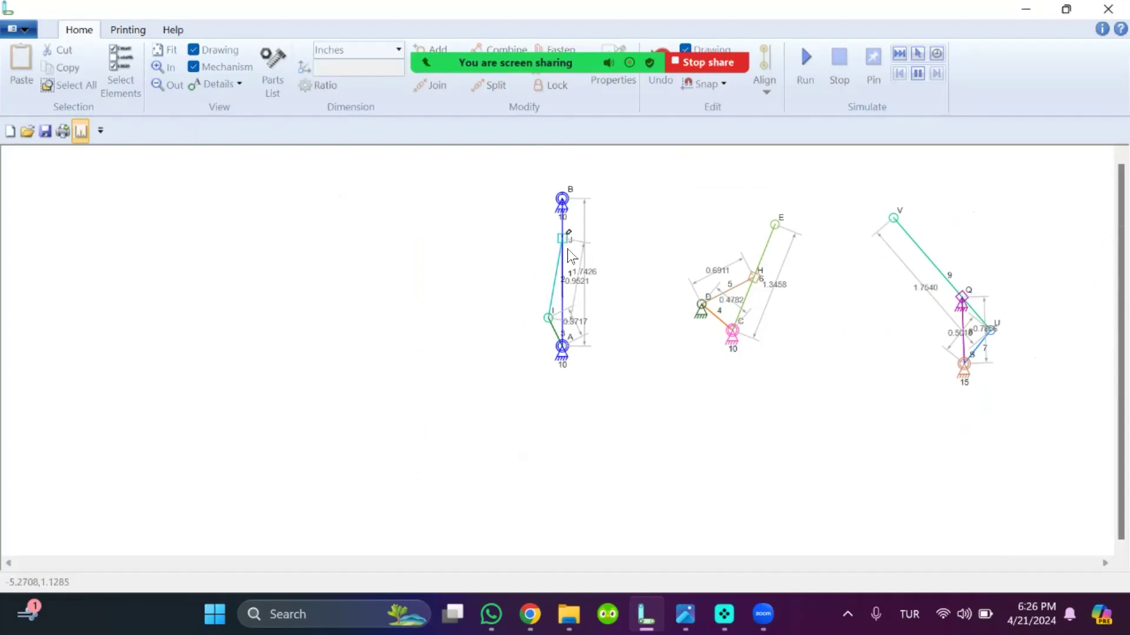
- Turn off automatic dimensions and close the tutorial1 mechanism without saving changes
{"action": "left_click", "coordinate": [80, 131]}
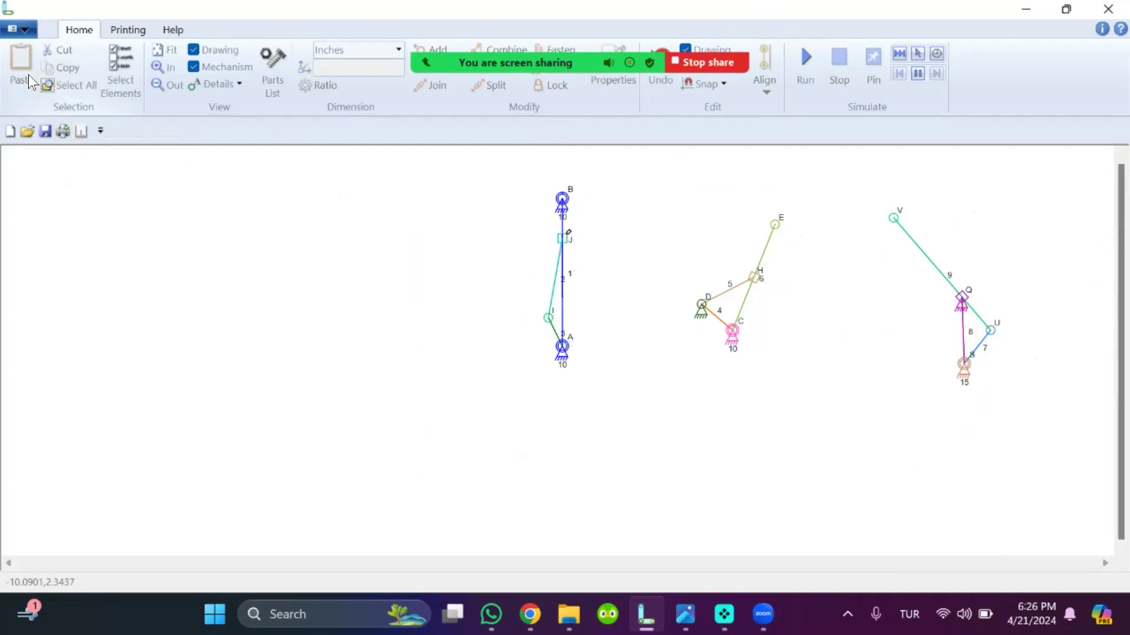
{"action": "left_click", "coordinate": [1107, 9]}
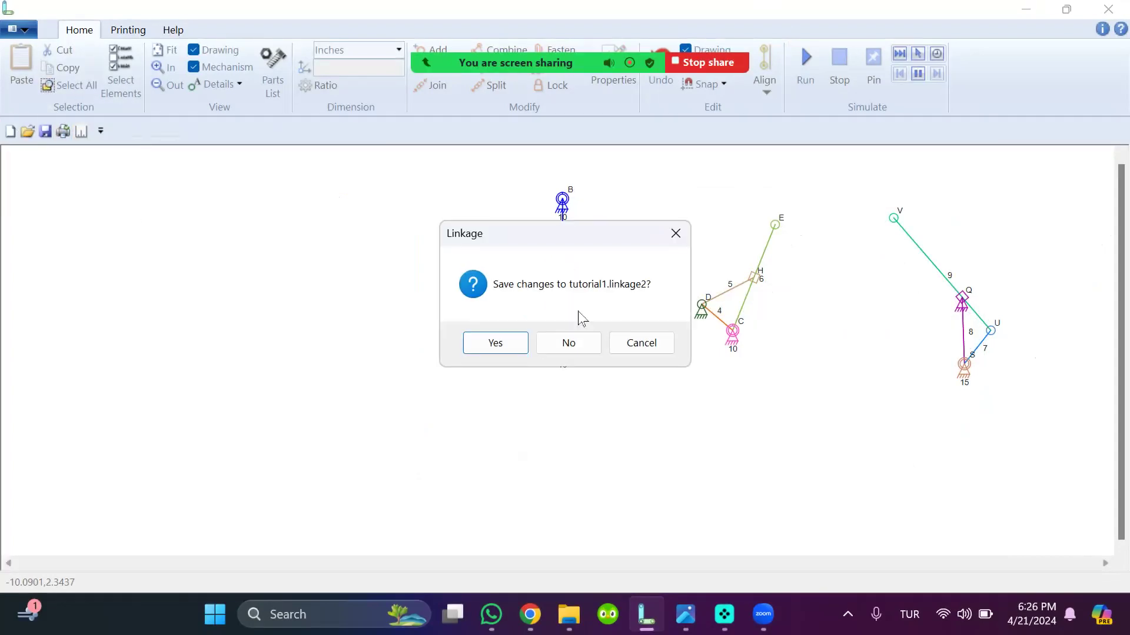
{"action": "left_click", "coordinate": [580, 343]}
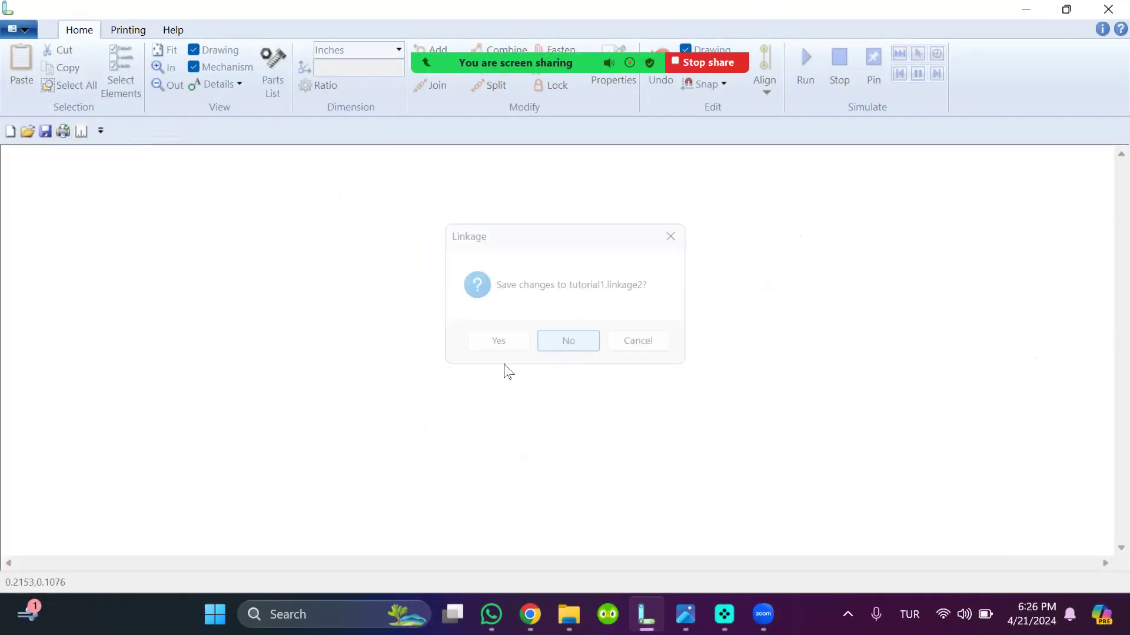
- Insert an anchor in the empty workspace at about X -3.78, Y 0
{"action": "right_click", "coordinate": [219, 310]}
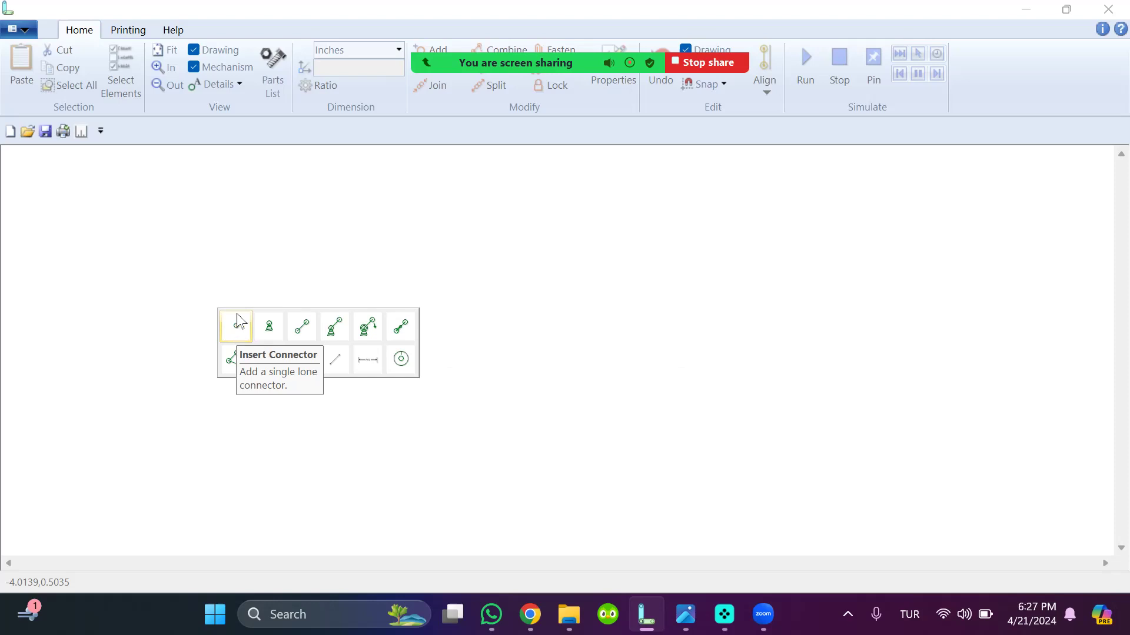
{"action": "left_click", "coordinate": [270, 327]}
{"action": "left_click_drag", "start_coordinate": [218, 314], "coordinate": [235, 348]}
{"action": "left_click", "coordinate": [217, 309]}
{"action": "left_click", "coordinate": [254, 355]}
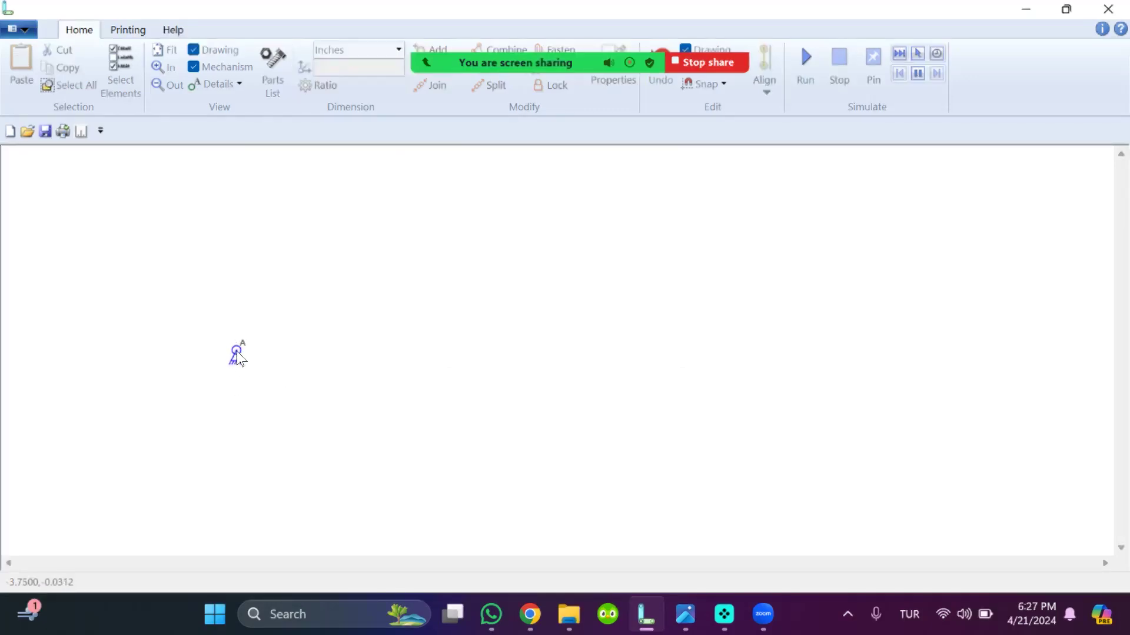
- Make anchor A a rotating input anchor of 10 RPM
{"action": "double_click", "coordinate": [237, 354]}
{"action": "left_click", "coordinate": [467, 262]}
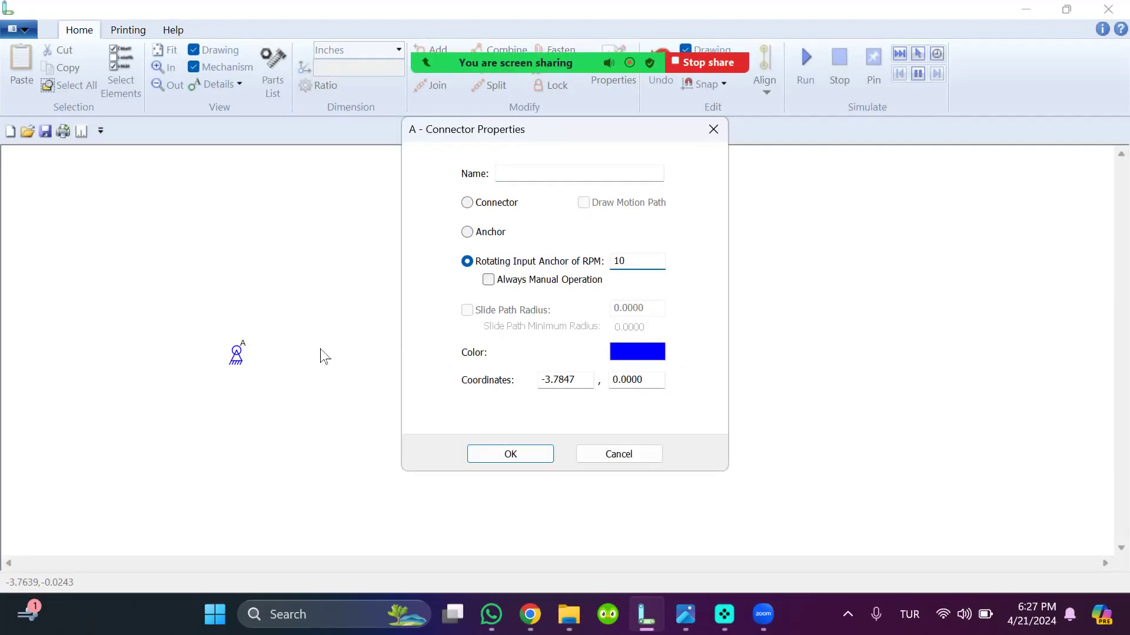
{"action": "left_click", "coordinate": [480, 456]}
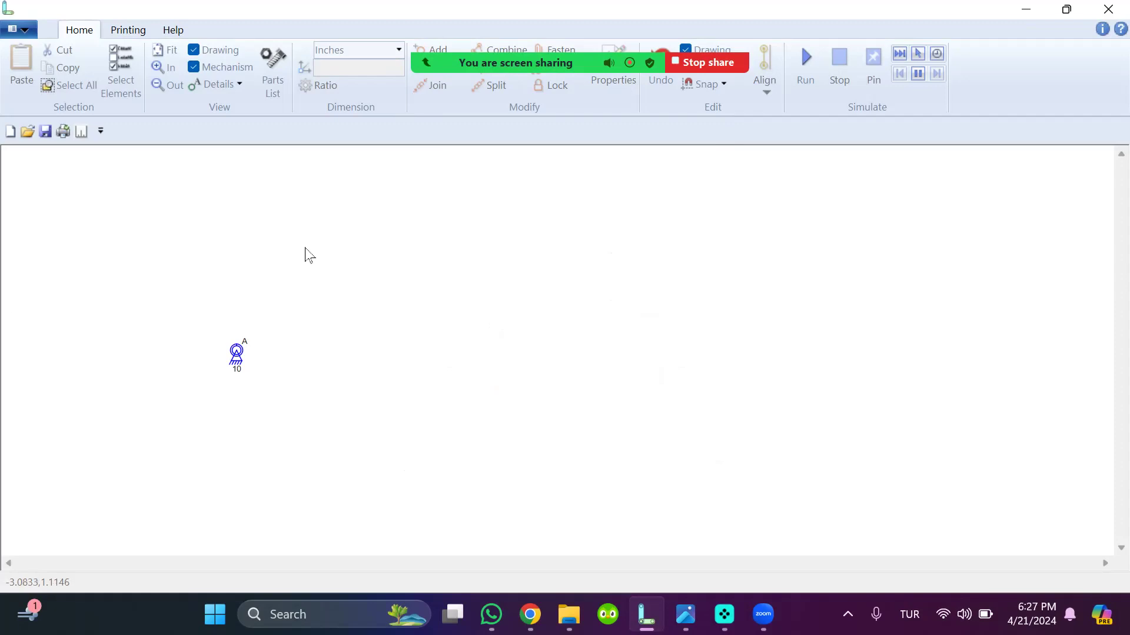
- Insert three separate two-connector links and place one with its lower end just above input anchor A
{"action": "right_click", "coordinate": [283, 300]}
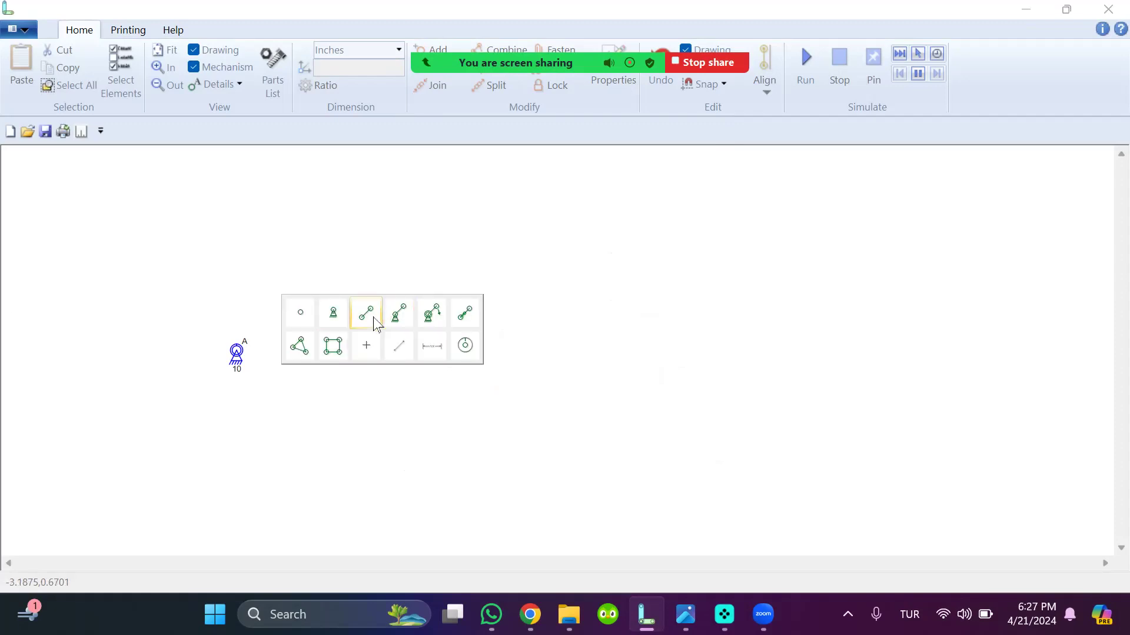
{"action": "left_click", "coordinate": [371, 315]}
{"action": "right_click", "coordinate": [361, 289]}
{"action": "left_click", "coordinate": [445, 301]}
{"action": "right_click", "coordinate": [431, 327]}
{"action": "left_click", "coordinate": [284, 293]}
{"action": "left_click_drag", "start_coordinate": [264, 234], "coordinate": [347, 329]}
{"action": "left_click_drag", "start_coordinate": [304, 278], "coordinate": [261, 311]}
{"action": "left_click", "coordinate": [266, 385]}
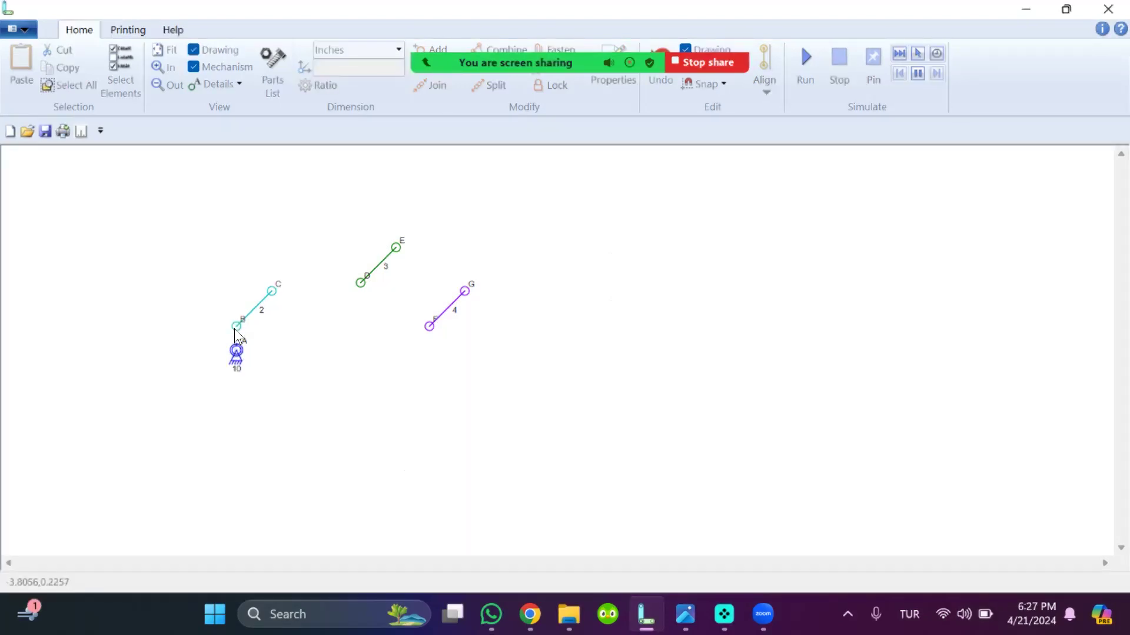
- Join connector B to input anchor A and stretch link 2 into a vertical link with connector C directly above the anchor
{"action": "left_click", "coordinate": [236, 327]}
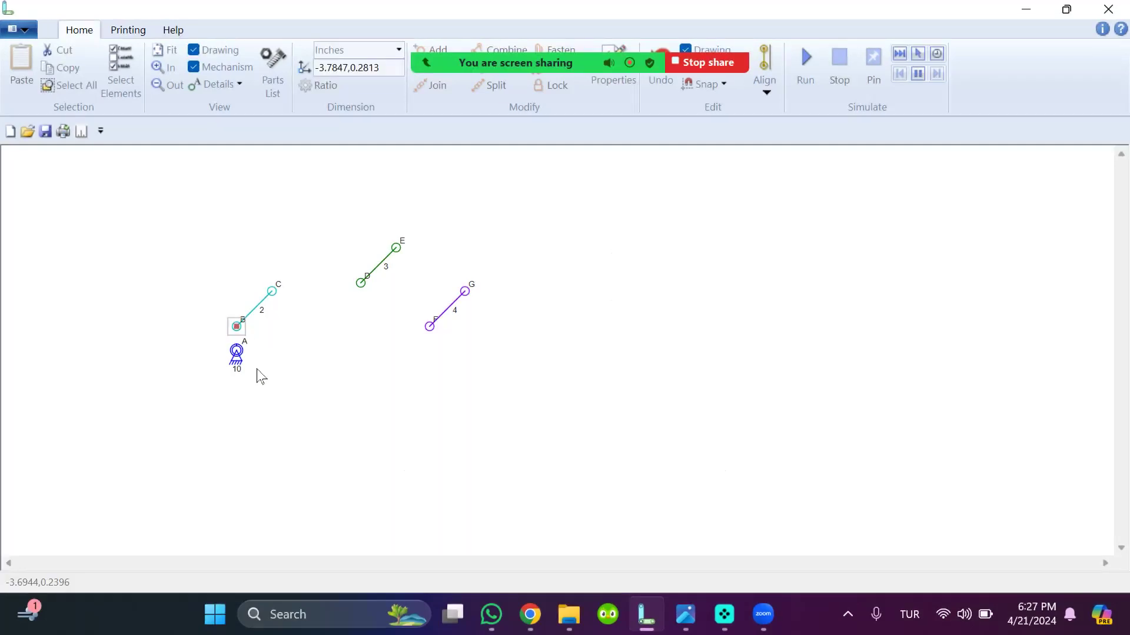
{"action": "left_click", "coordinate": [236, 351], "text": "shift"}
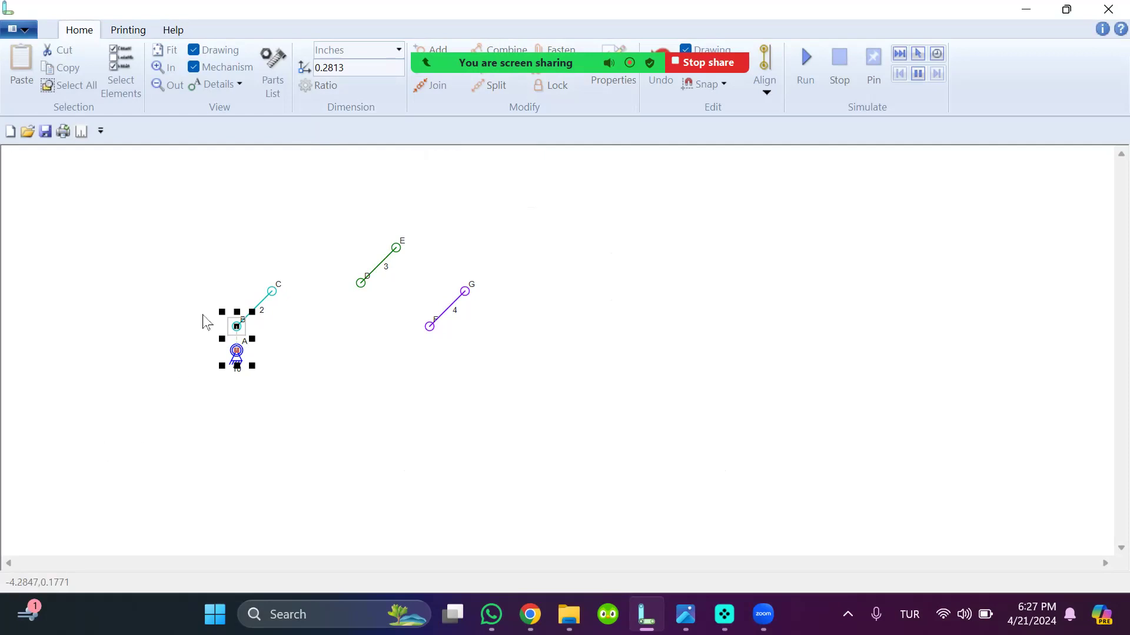
{"action": "left_click", "coordinate": [429, 90]}
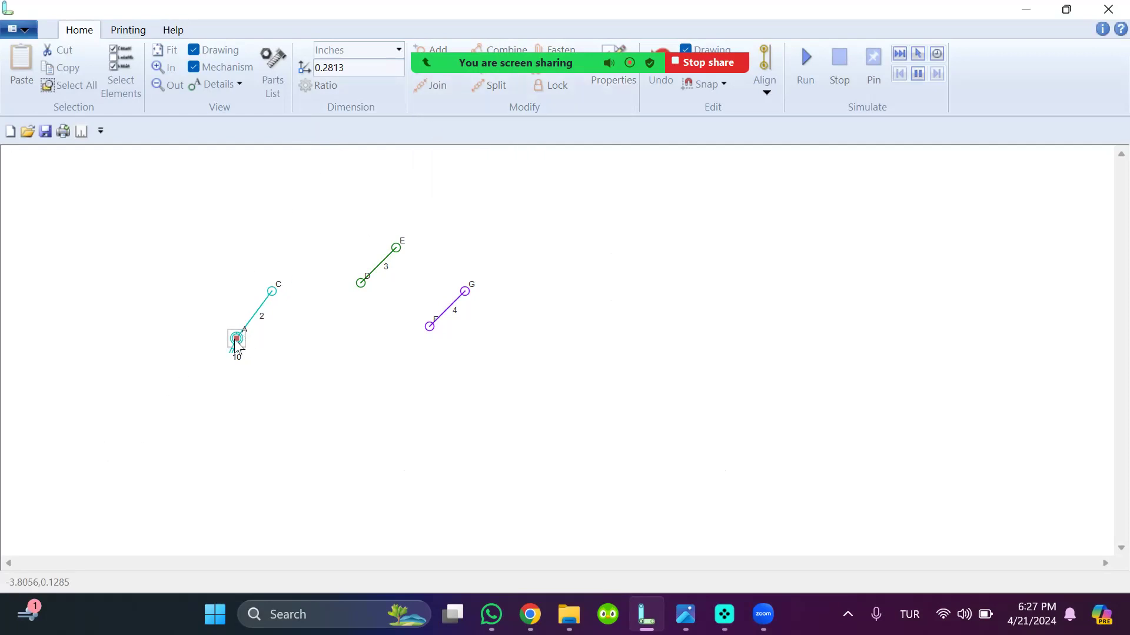
{"action": "left_click_drag", "start_coordinate": [236, 342], "coordinate": [248, 352]}
{"action": "left_click_drag", "start_coordinate": [272, 291], "coordinate": [249, 234]}
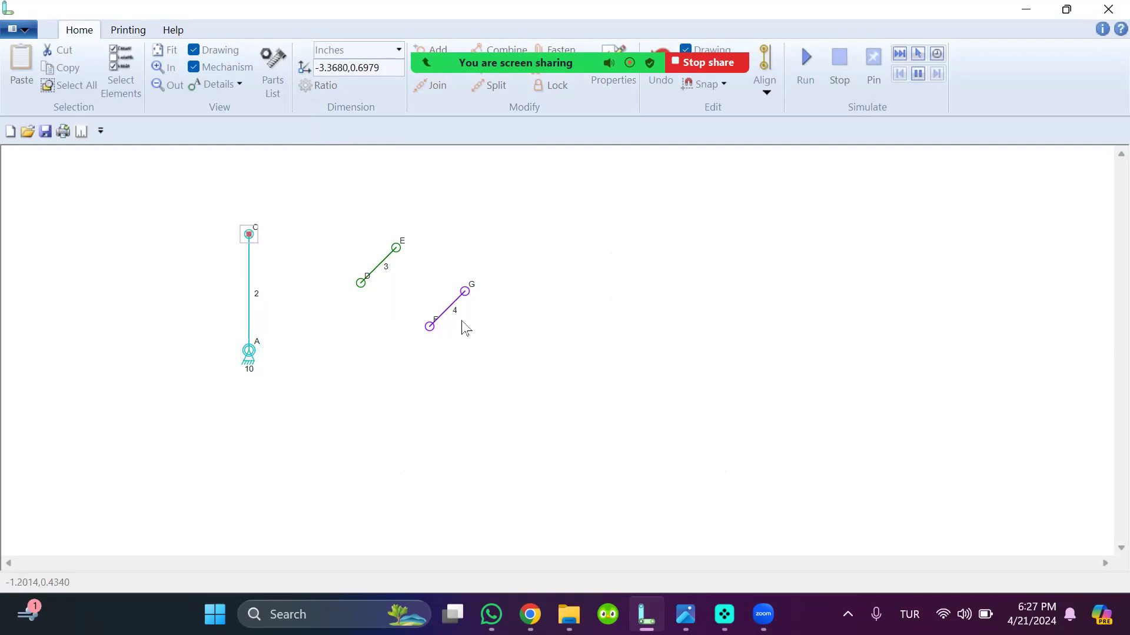
- Move link 4 to the other side of link 2 and join its connector F to input anchor A as a short crank
{"action": "left_click_drag", "start_coordinate": [421, 277], "coordinate": [505, 335]}
{"action": "left_click_drag", "start_coordinate": [452, 305], "coordinate": [180, 322]}
{"action": "left_click", "coordinate": [207, 392]}
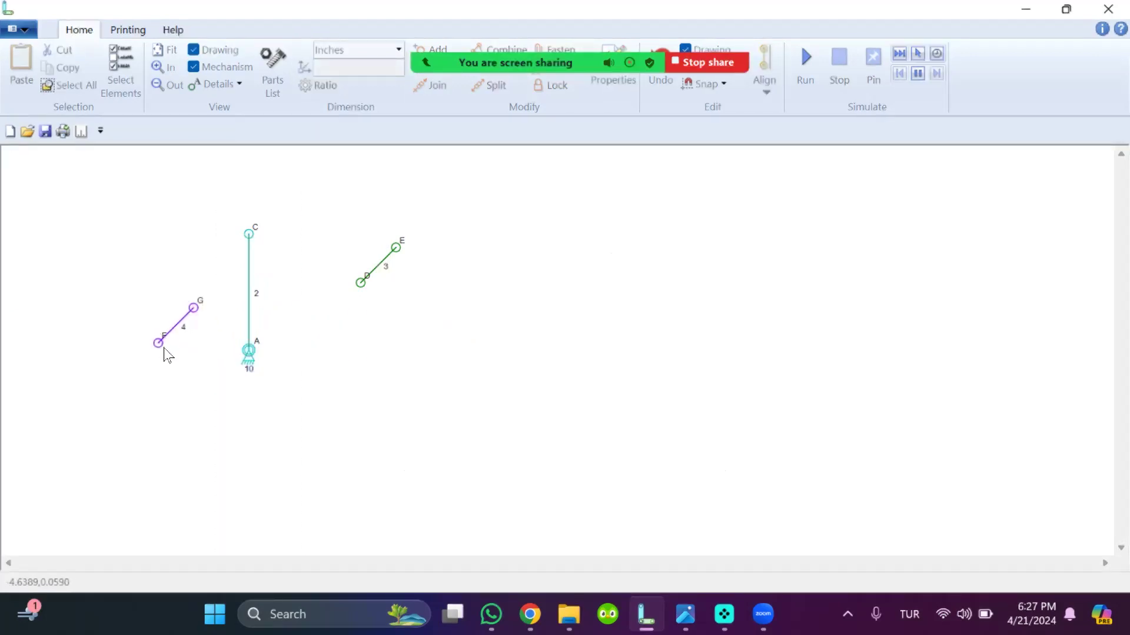
{"action": "left_click", "coordinate": [159, 345]}
{"action": "left_click", "coordinate": [250, 348], "text": "shift"}
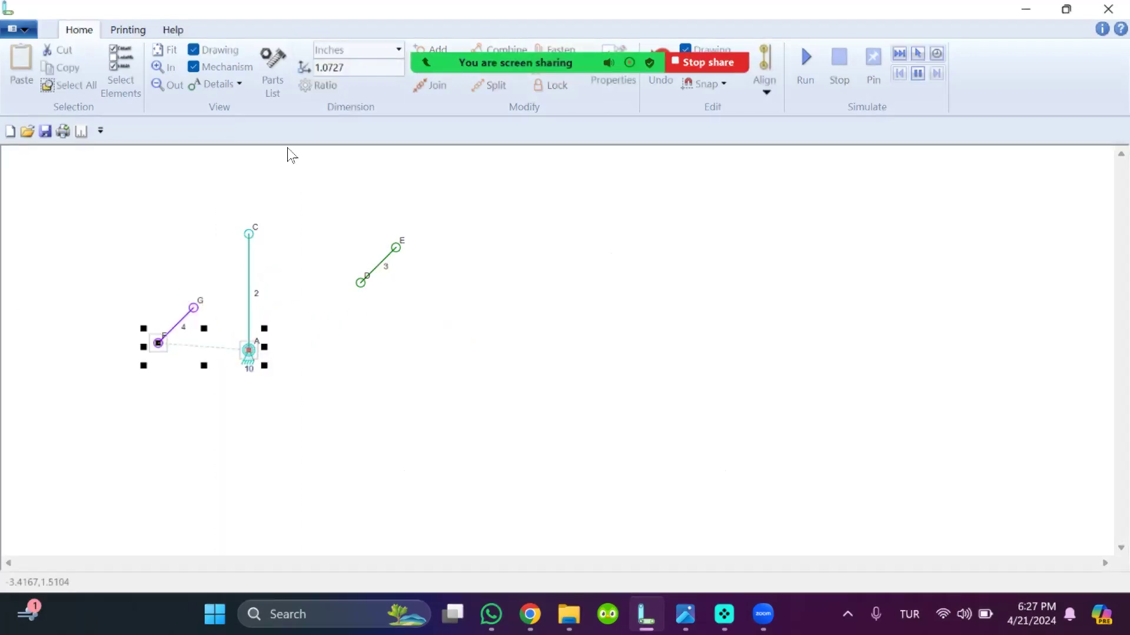
{"action": "left_click", "coordinate": [431, 91]}
{"action": "left_click_drag", "start_coordinate": [202, 355], "coordinate": [248, 353]}
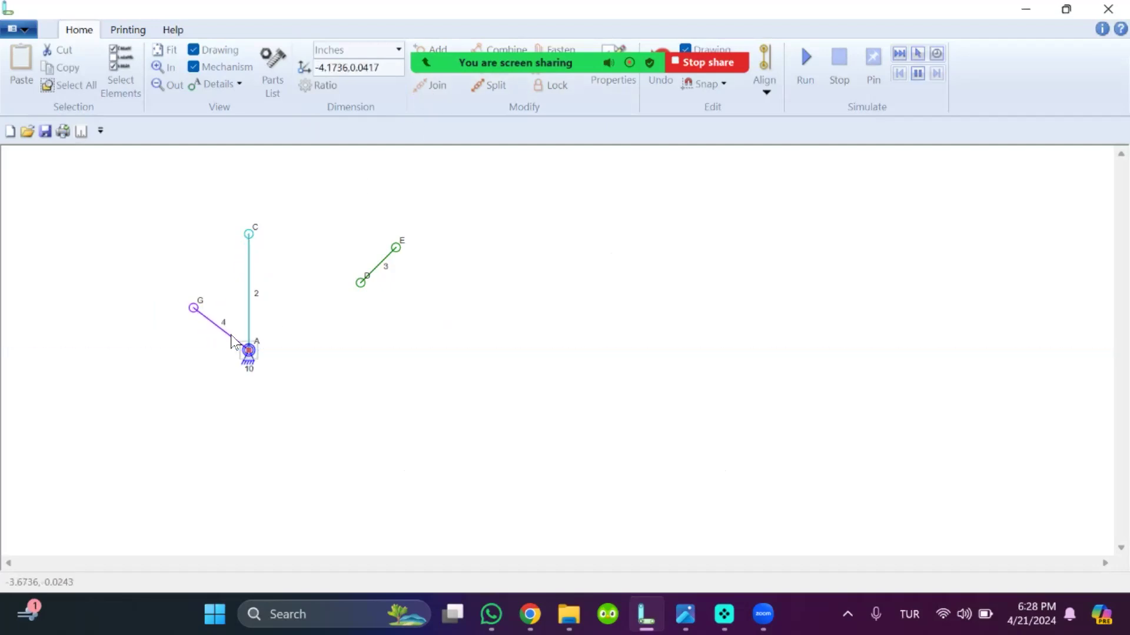
{"action": "left_click_drag", "start_coordinate": [194, 308], "coordinate": [208, 319]}
- Move link 3 beside the crank and join its connector D to the crank's free connector G, placing G directly below E
{"action": "left_click_drag", "start_coordinate": [337, 231], "coordinate": [404, 263]}
{"action": "left_click_drag", "start_coordinate": [312, 220], "coordinate": [428, 314]}
{"action": "left_click_drag", "start_coordinate": [382, 263], "coordinate": [174, 266]}
{"action": "left_click", "coordinate": [150, 352]}
{"action": "left_click", "coordinate": [153, 286]}
{"action": "left_click", "coordinate": [208, 319], "text": "shift"}
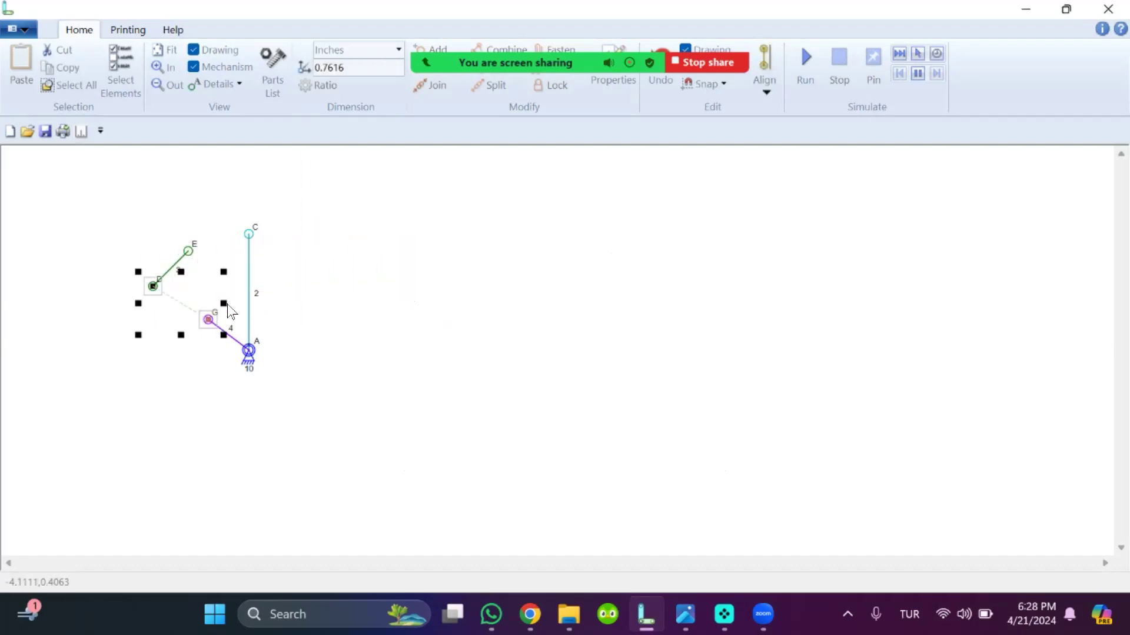
{"action": "left_click", "coordinate": [421, 88]}
{"action": "left_click_drag", "start_coordinate": [180, 303], "coordinate": [188, 303]}
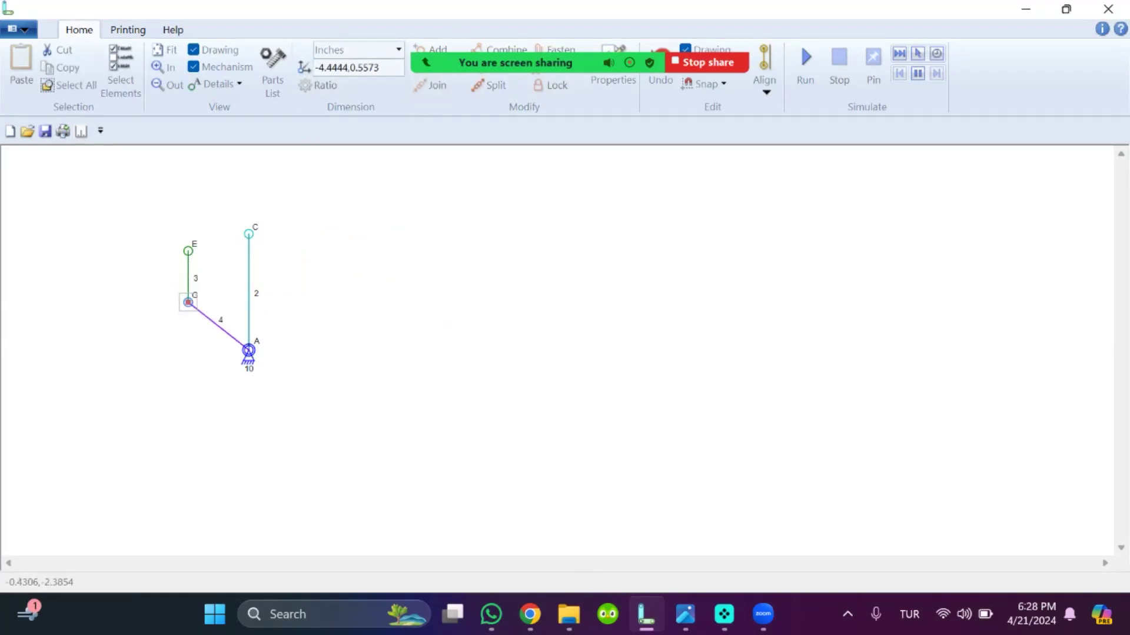
- Check the slider-block reference animation in Movavi Suite and move link 3 closer to link 2 in Linkage, shortening the crank
{"action": "left_click", "coordinate": [723, 614]}
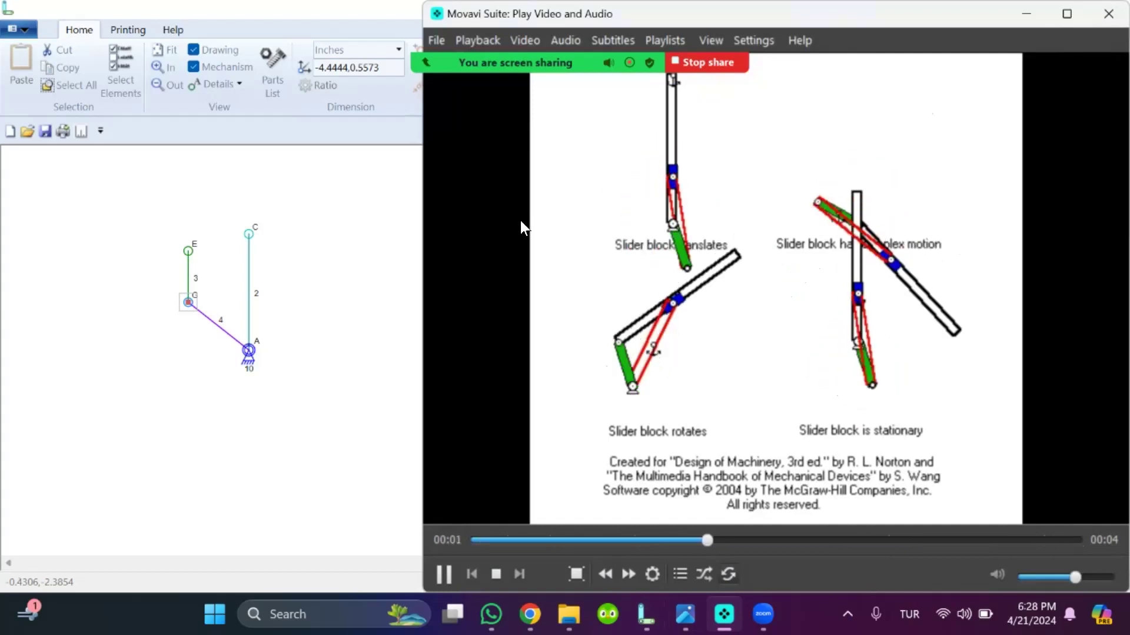
{"action": "left_click", "coordinate": [345, 299]}
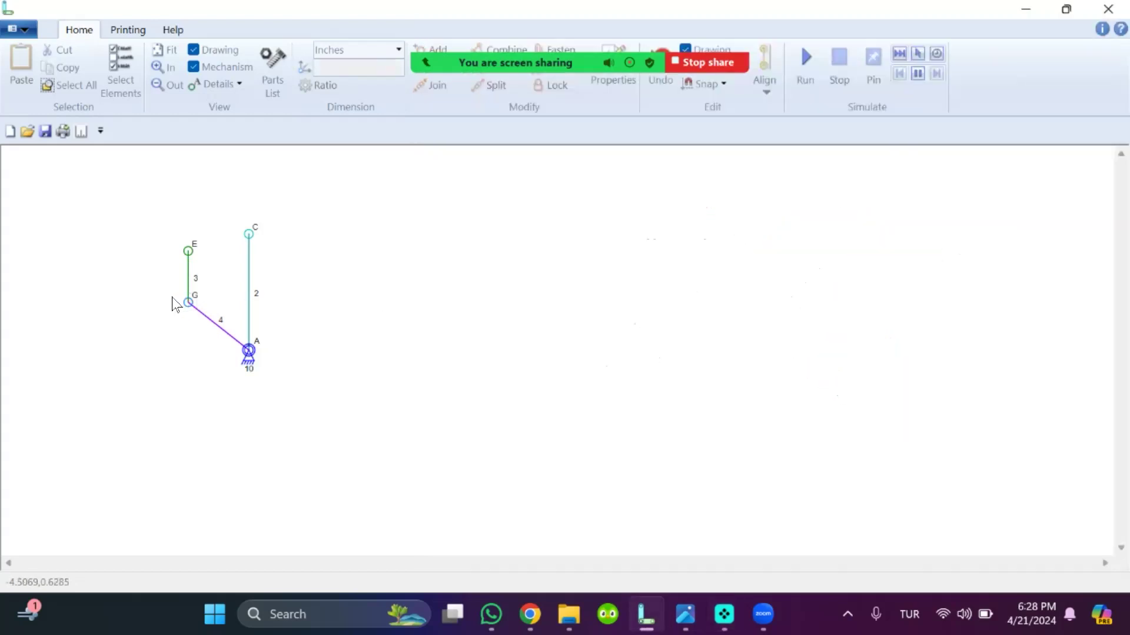
{"action": "left_click_drag", "start_coordinate": [187, 303], "coordinate": [205, 317]}
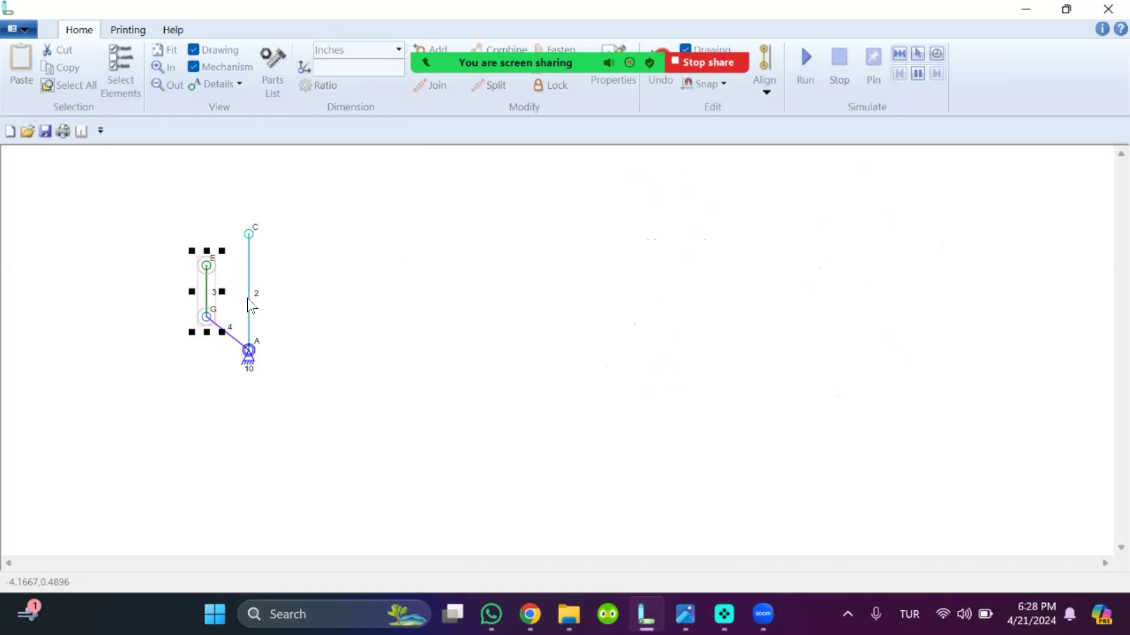
- Make connector E a slider along the vertical link between connectors C and A
{"action": "left_click", "coordinate": [206, 265]}
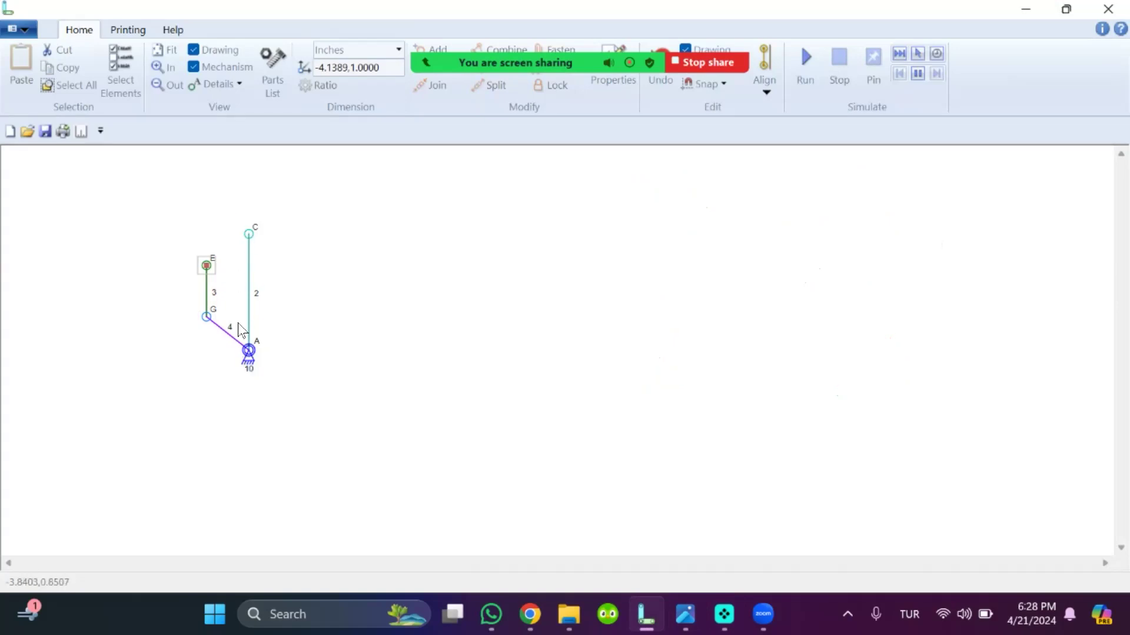
{"action": "left_click", "coordinate": [248, 233], "text": "shift"}
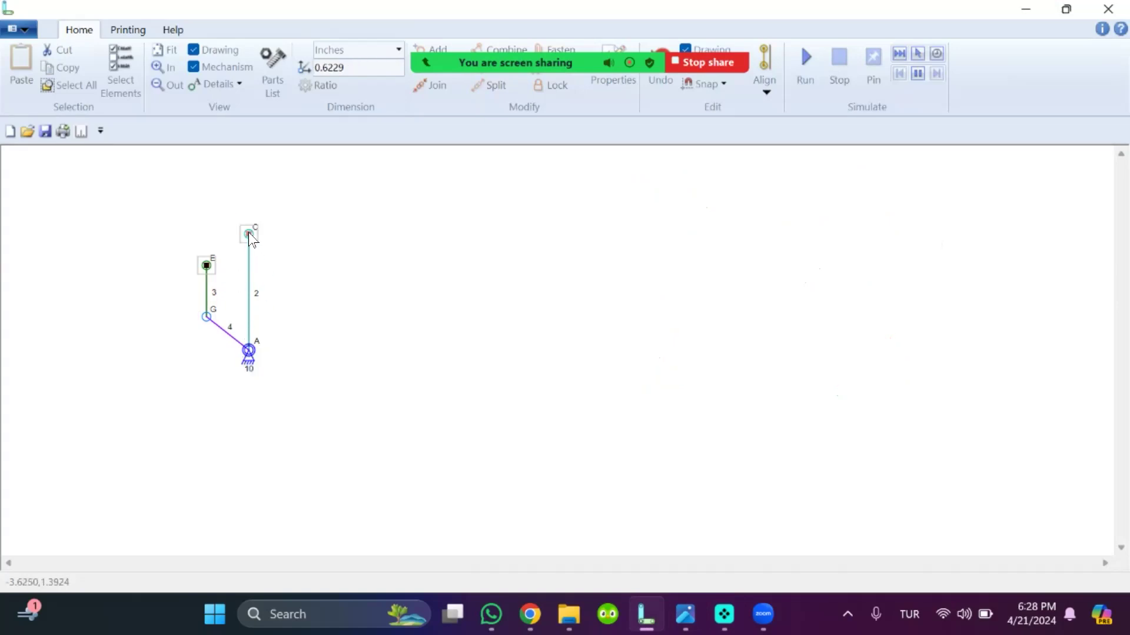
{"action": "left_click", "coordinate": [248, 350], "text": "shift"}
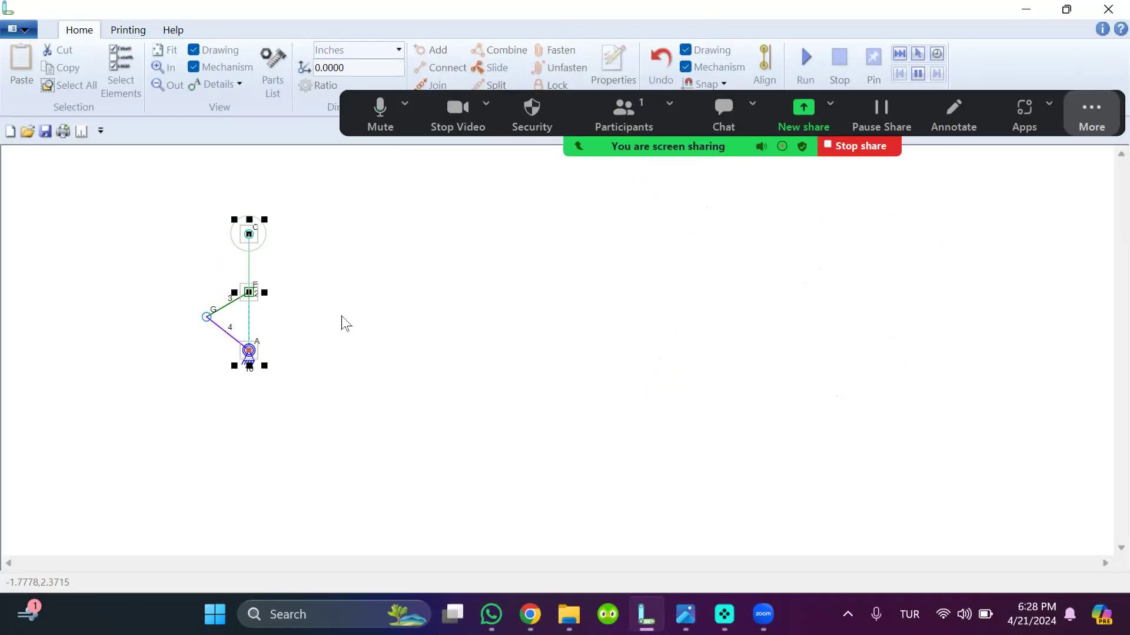
- Check the slider-block reference animation in Movavi Suite, and make connector C in Linkage a rotating input anchor of 10 RPM
{"action": "left_click", "coordinate": [725, 613]}
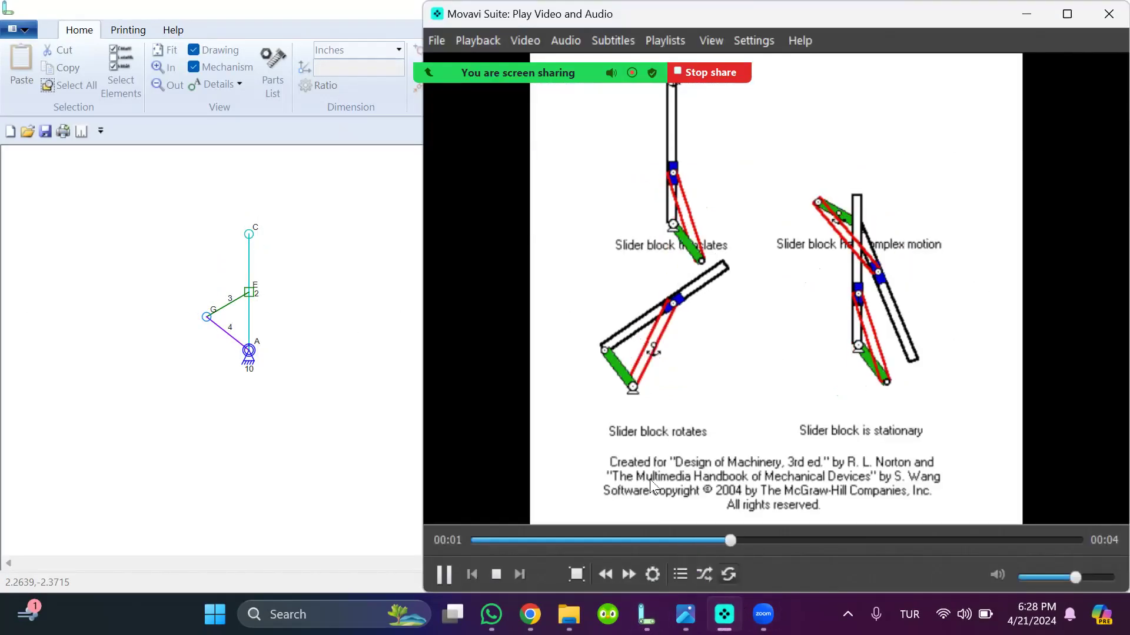
{"action": "left_click", "coordinate": [277, 242]}
{"action": "double_click", "coordinate": [250, 235]}
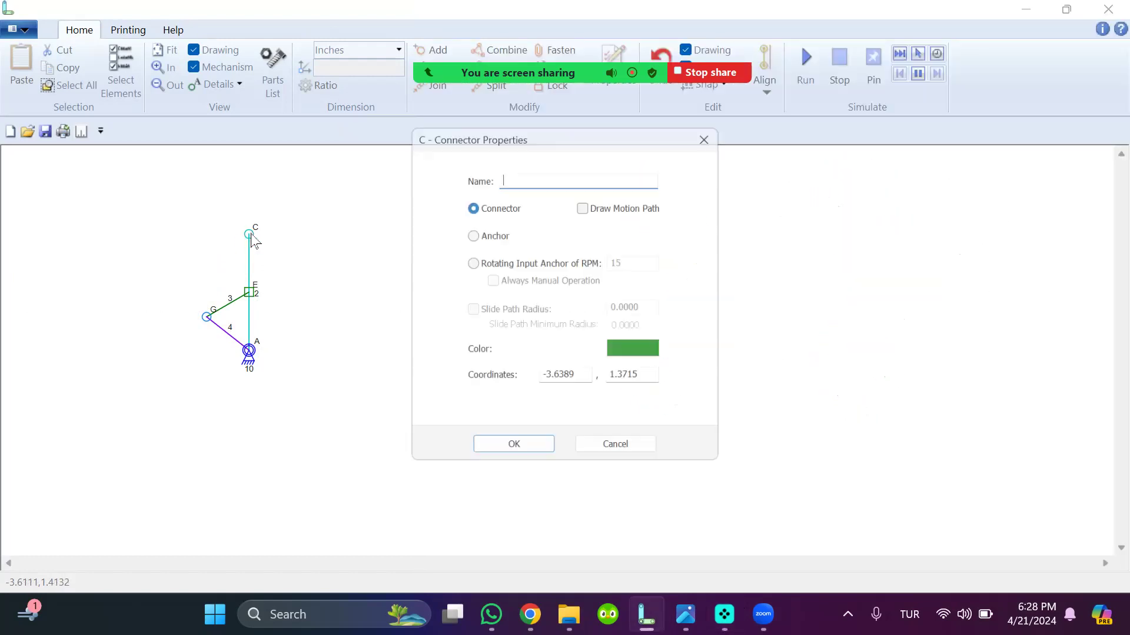
{"action": "left_click", "coordinate": [479, 265]}
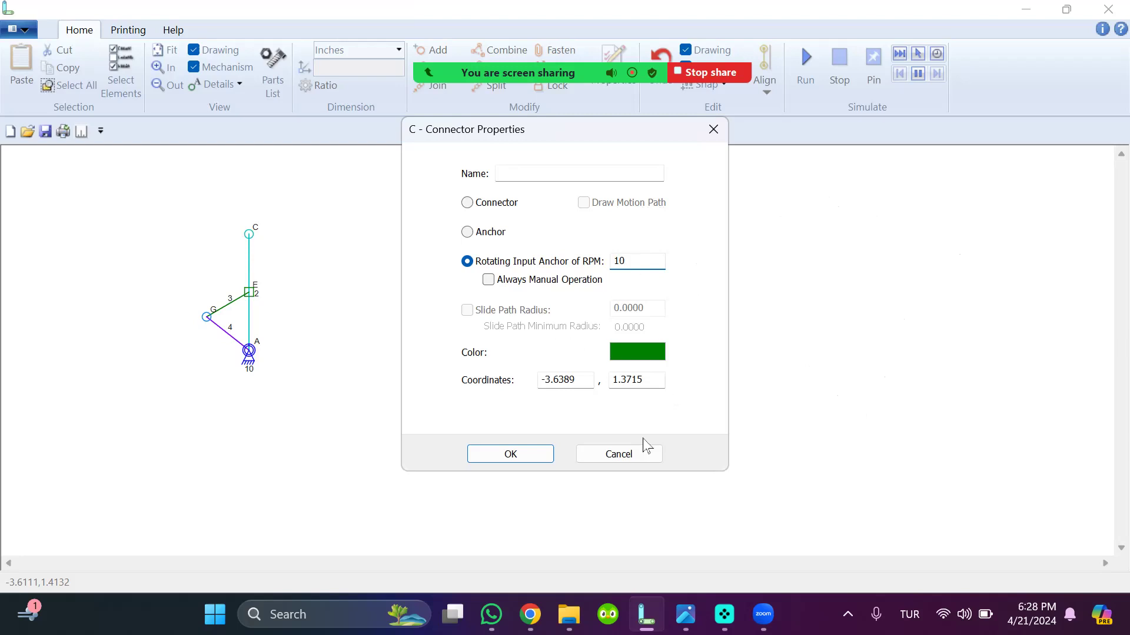
{"action": "left_click", "coordinate": [530, 457]}
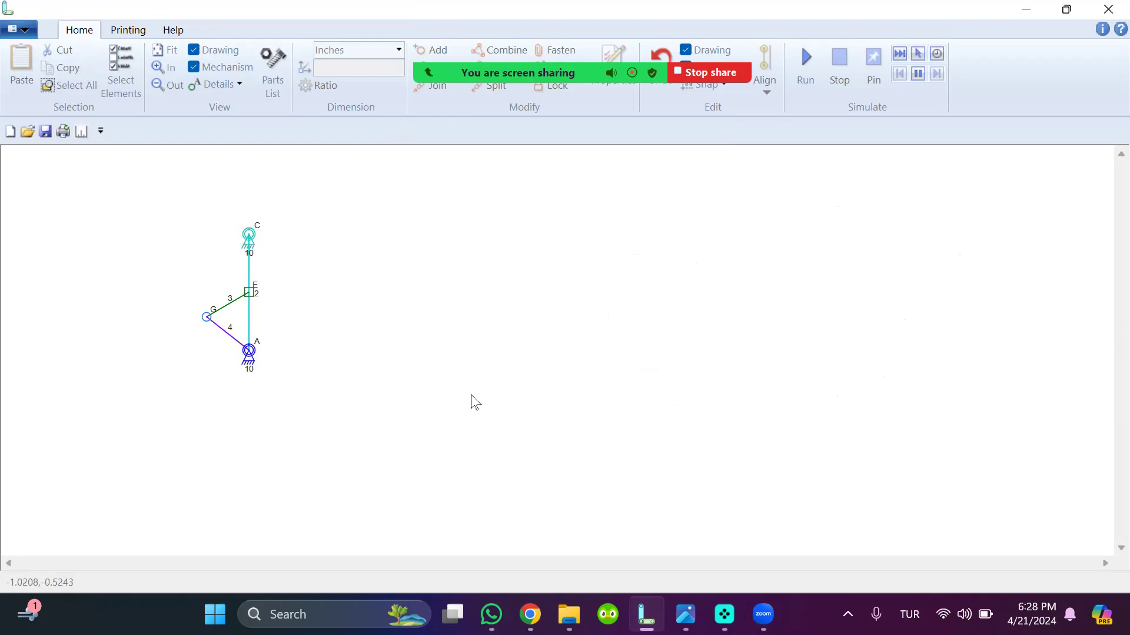
- Move connector G closer to link 2, to about -4.14, 0.39 inches
{"action": "left_click", "coordinate": [207, 321]}
{"action": "left_click_drag", "start_coordinate": [207, 322], "coordinate": [218, 328]}
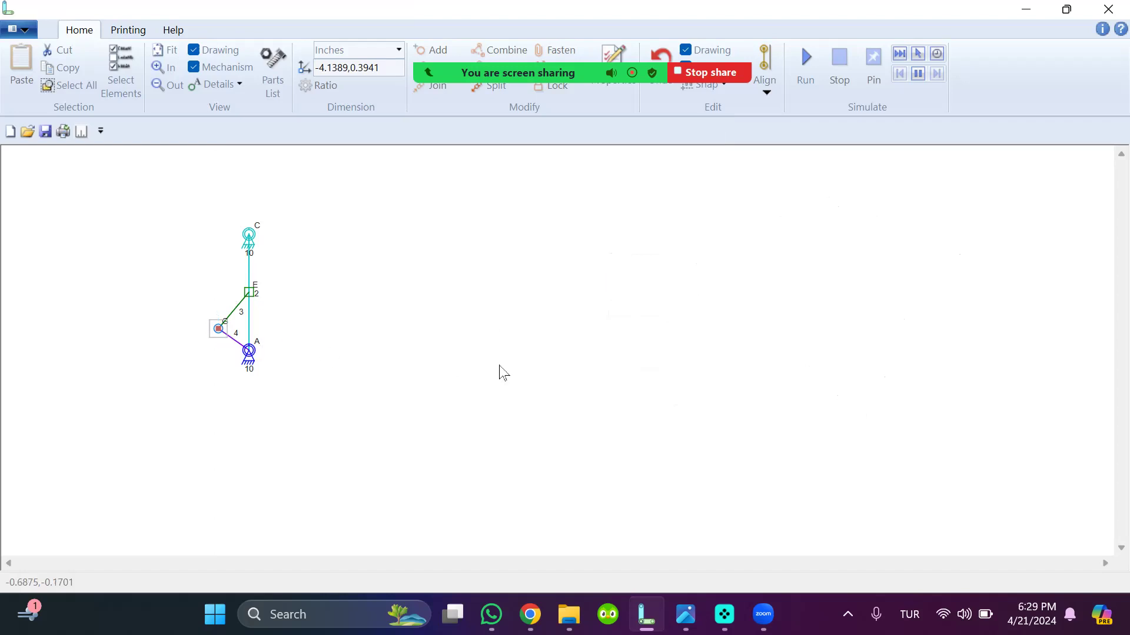
{"action": "left_click", "coordinate": [316, 352]}
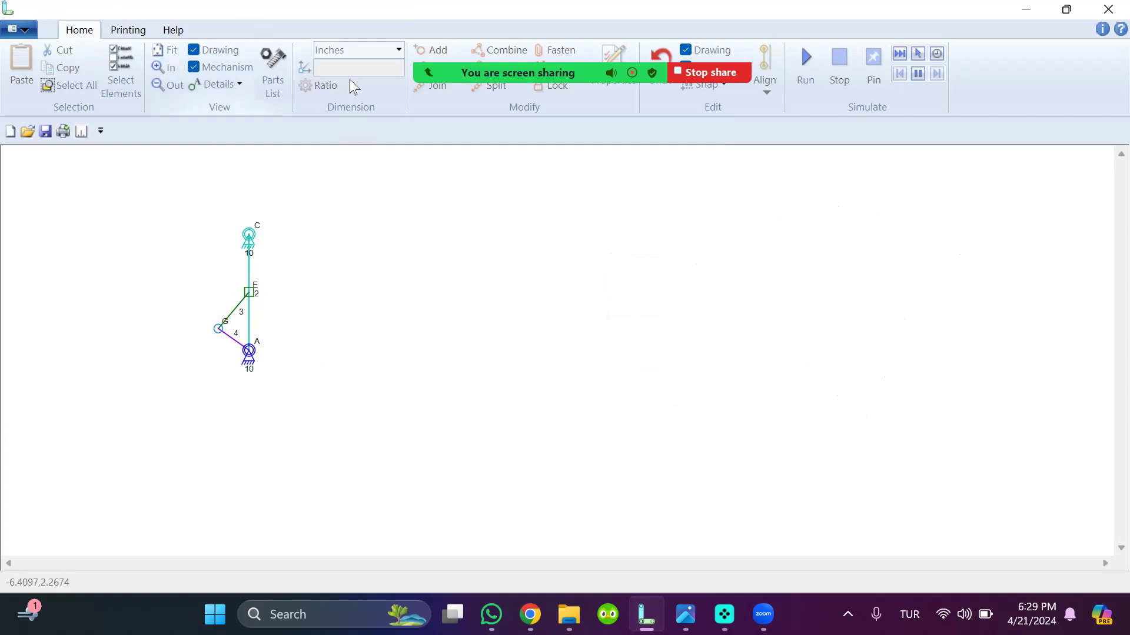
- Switch the dimension units to millimeters and set link 4's length to 9.44 mm
{"action": "left_click", "coordinate": [234, 338]}
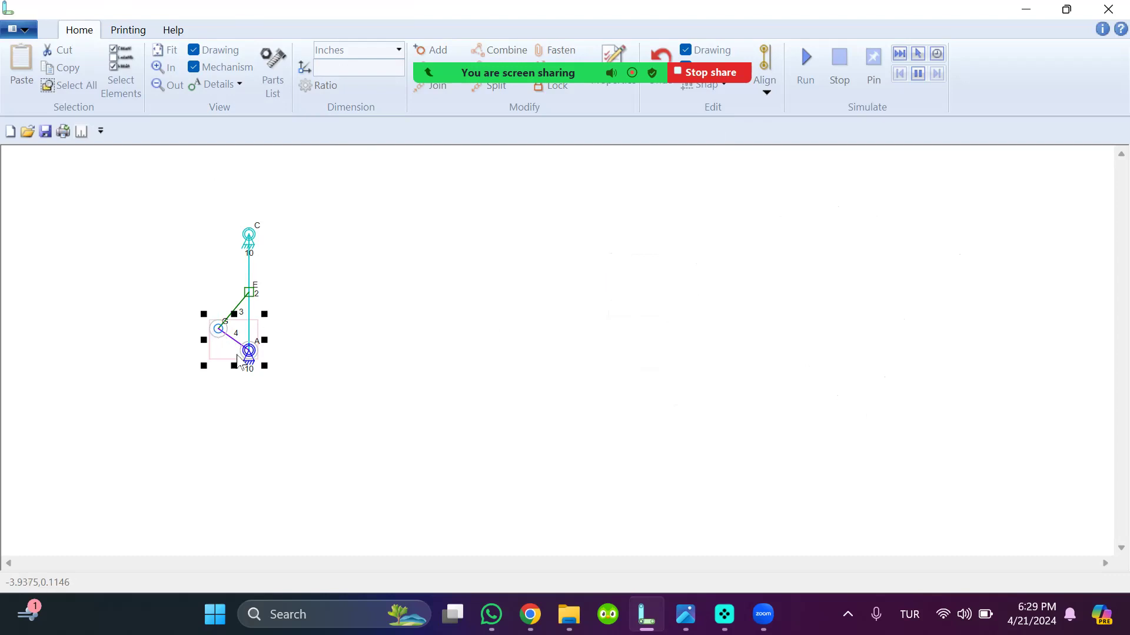
{"action": "left_click", "coordinate": [377, 53]}
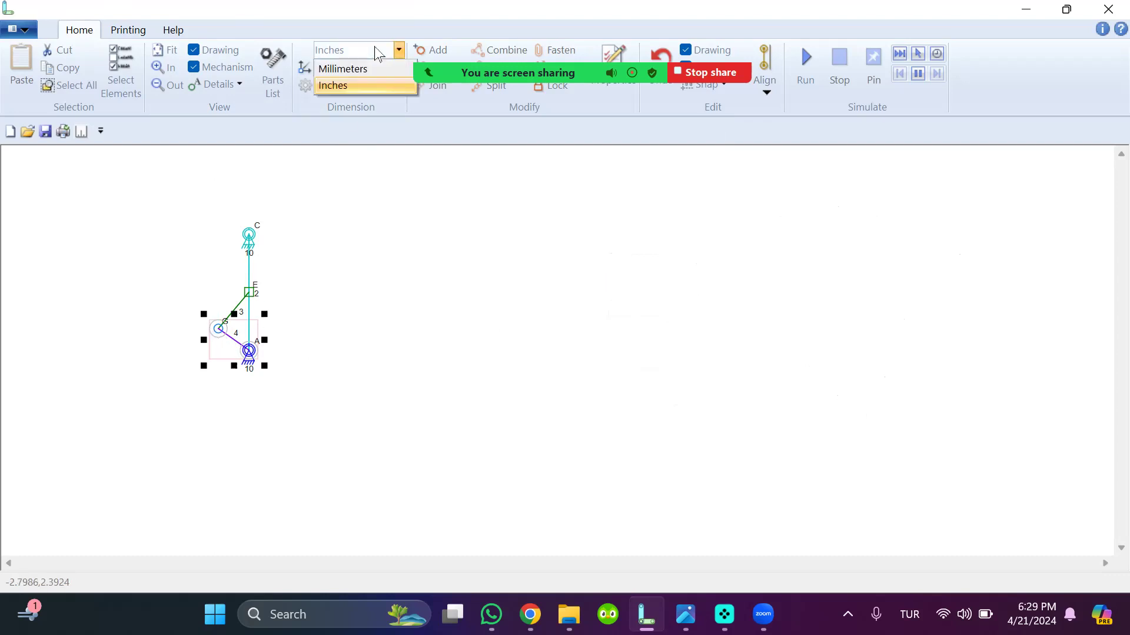
{"action": "left_click", "coordinate": [382, 64]}
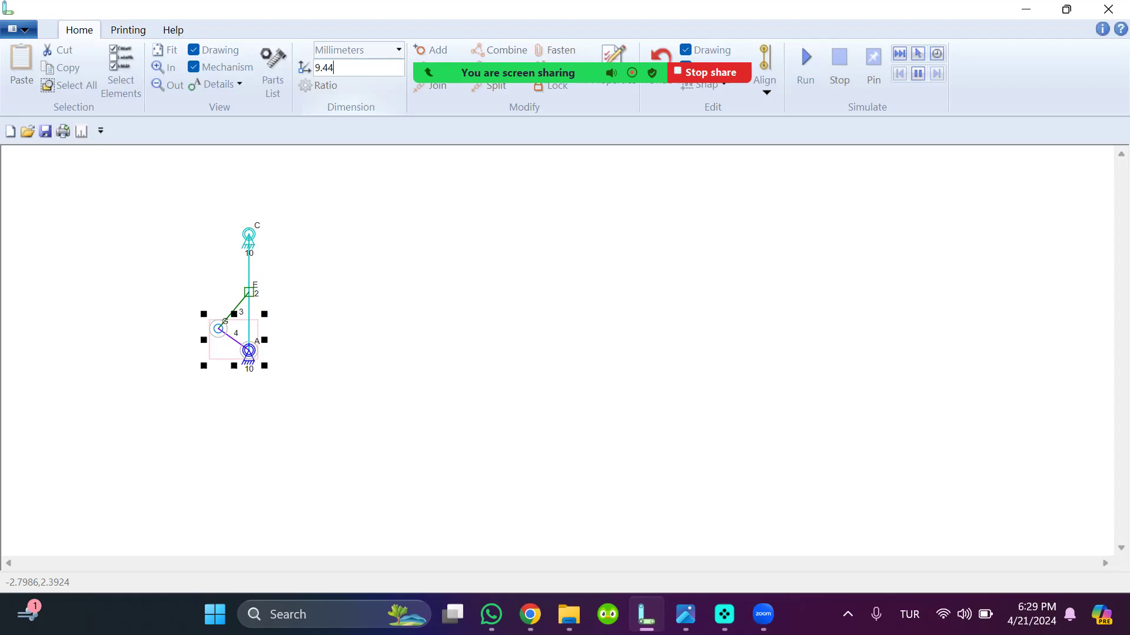
{"action": "key", "text": "Return"}
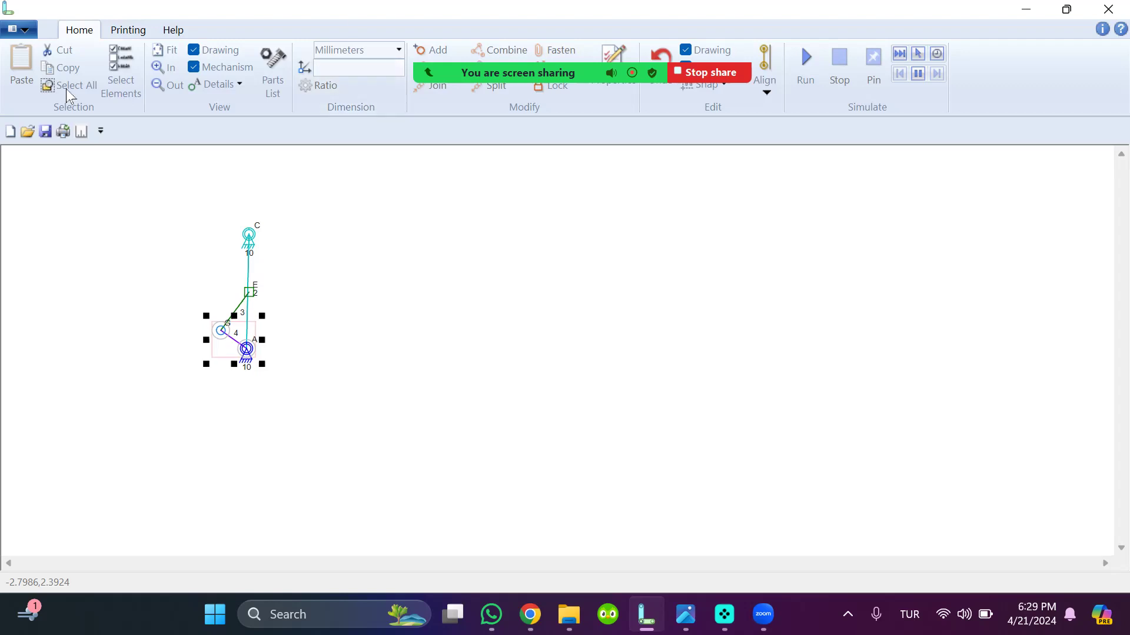
- Set the length of link 3, between connectors G and E, to 24.1838 mm
{"action": "left_click", "coordinate": [345, 386]}
{"action": "left_click", "coordinate": [235, 323]}
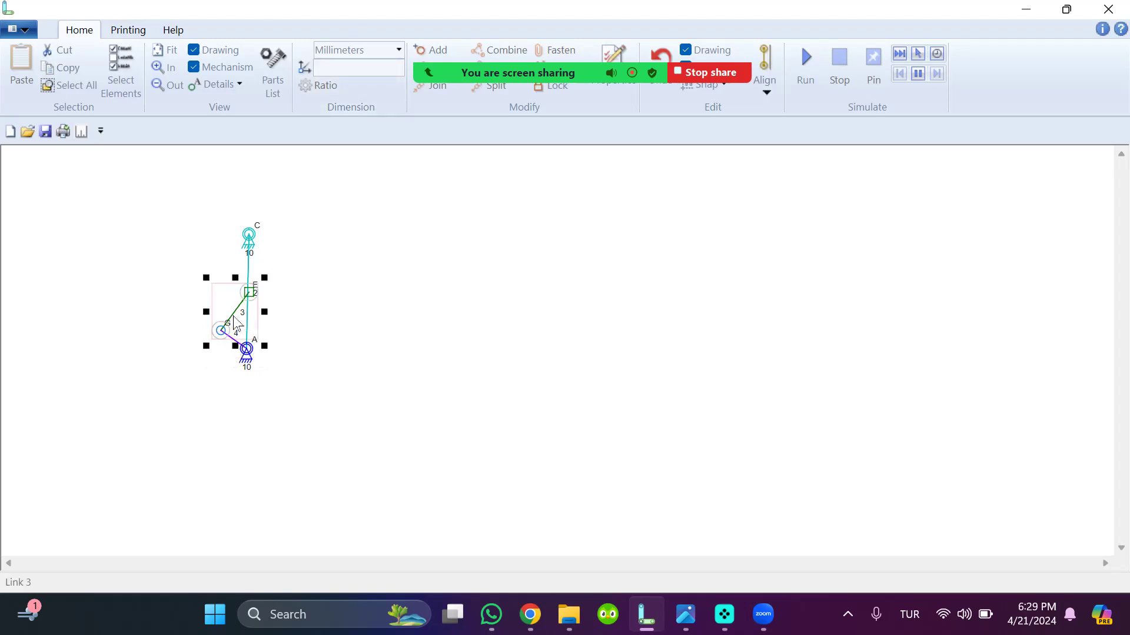
{"action": "left_click", "coordinate": [235, 322]}
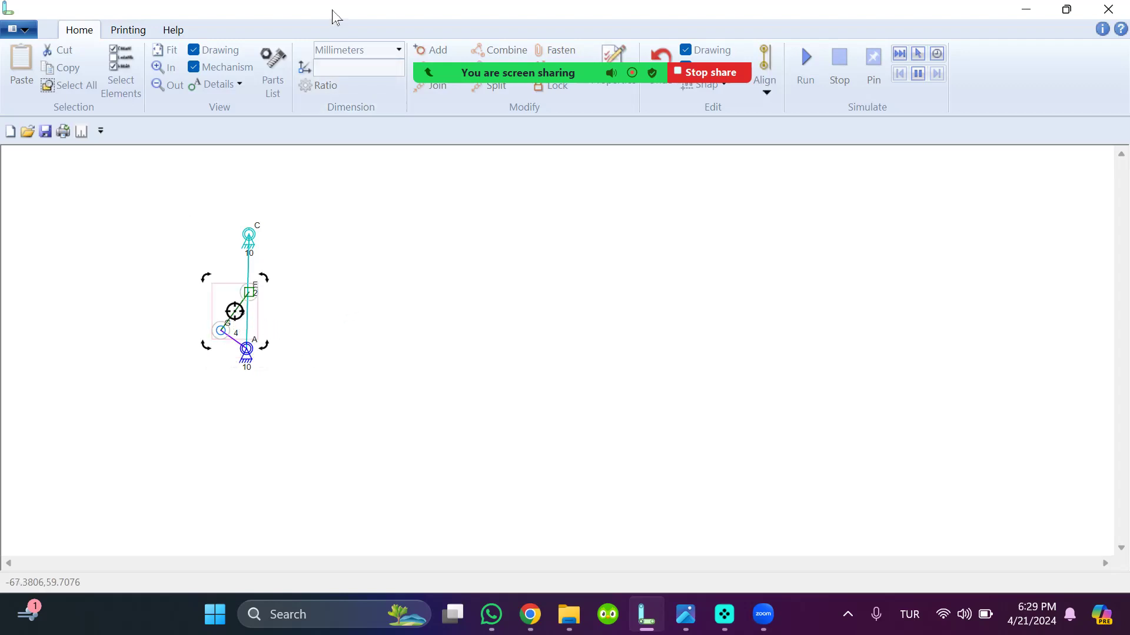
{"action": "left_click", "coordinate": [299, 253]}
{"action": "left_click", "coordinate": [235, 309]}
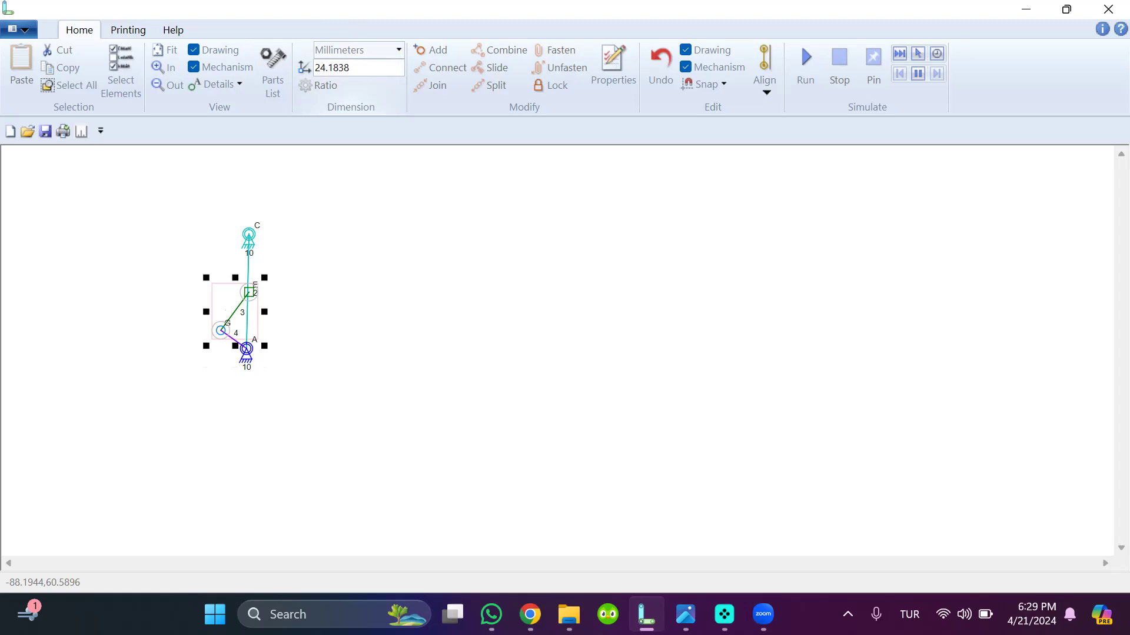
{"action": "key", "text": "Return"}
- Align anchor C directly above anchor A and set link 2's length to 44.2632 mm
{"action": "left_click", "coordinate": [257, 234]}
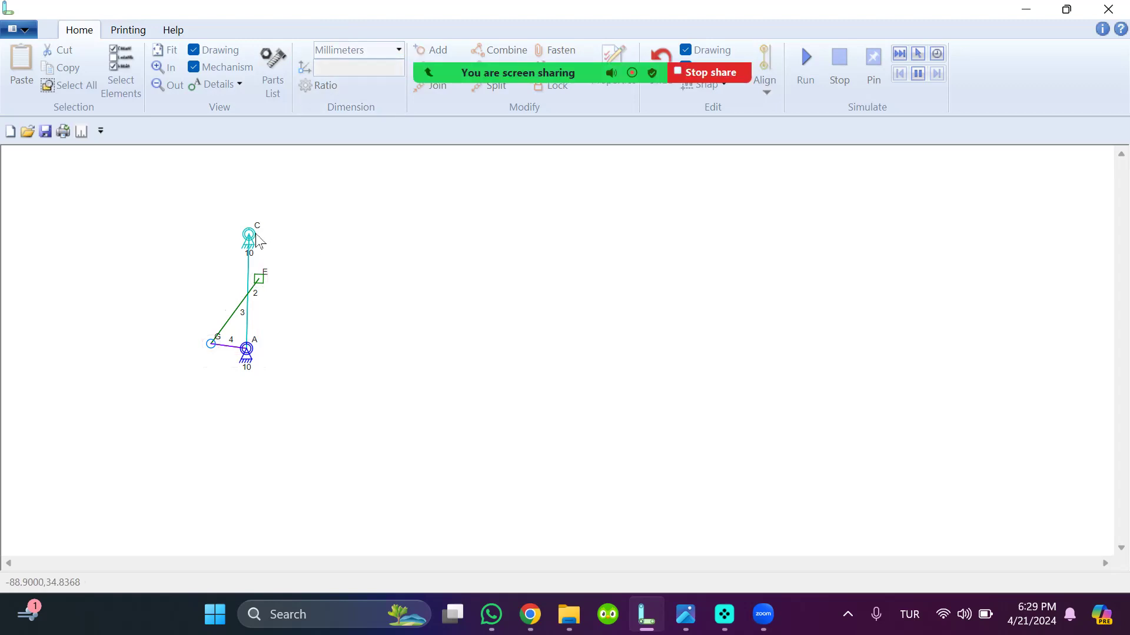
{"action": "mouse_move", "coordinate": [255, 233]}
{"action": "left_mouse_down"}
{"action": "mouse_move", "coordinate": [283, 223]}
{"action": "mouse_move", "coordinate": [275, 201]}
{"action": "mouse_move", "coordinate": [247, 215]}
{"action": "mouse_move", "coordinate": [247, 234]}
{"action": "left_mouse_up"}
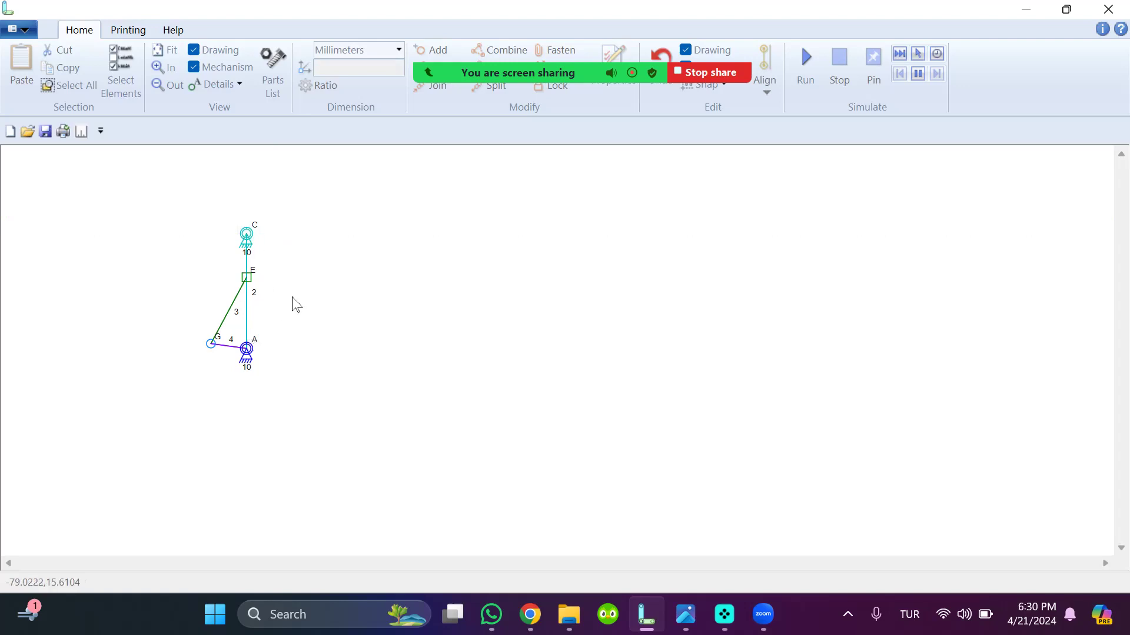
{"action": "left_click", "coordinate": [247, 327]}
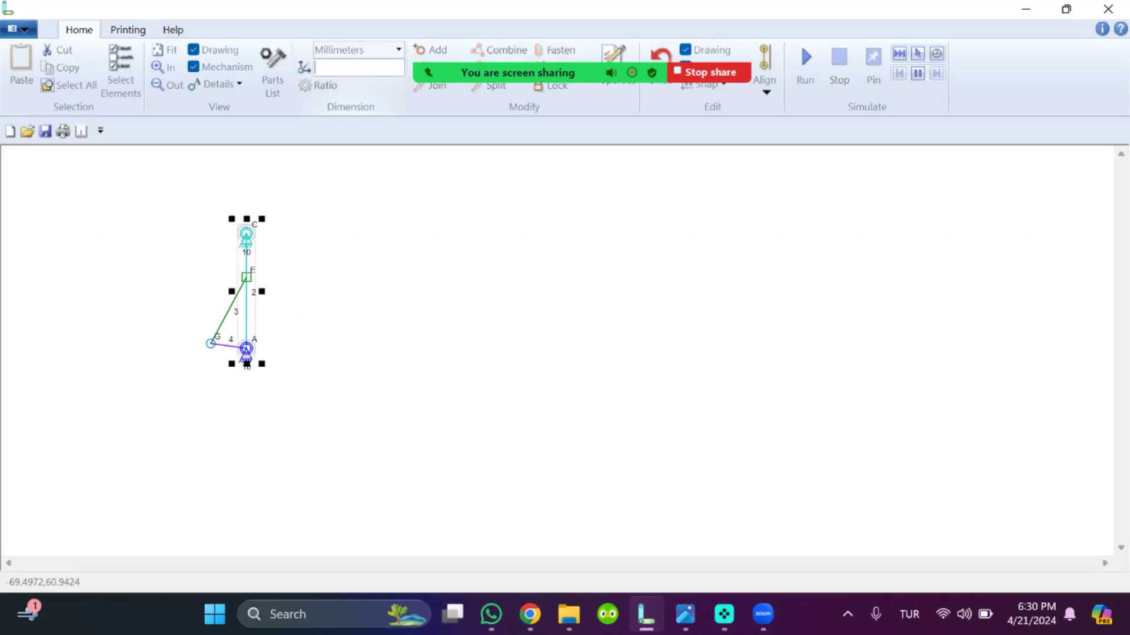
{"action": "type", "text": "263"}
{"action": "key", "text": "Return"}
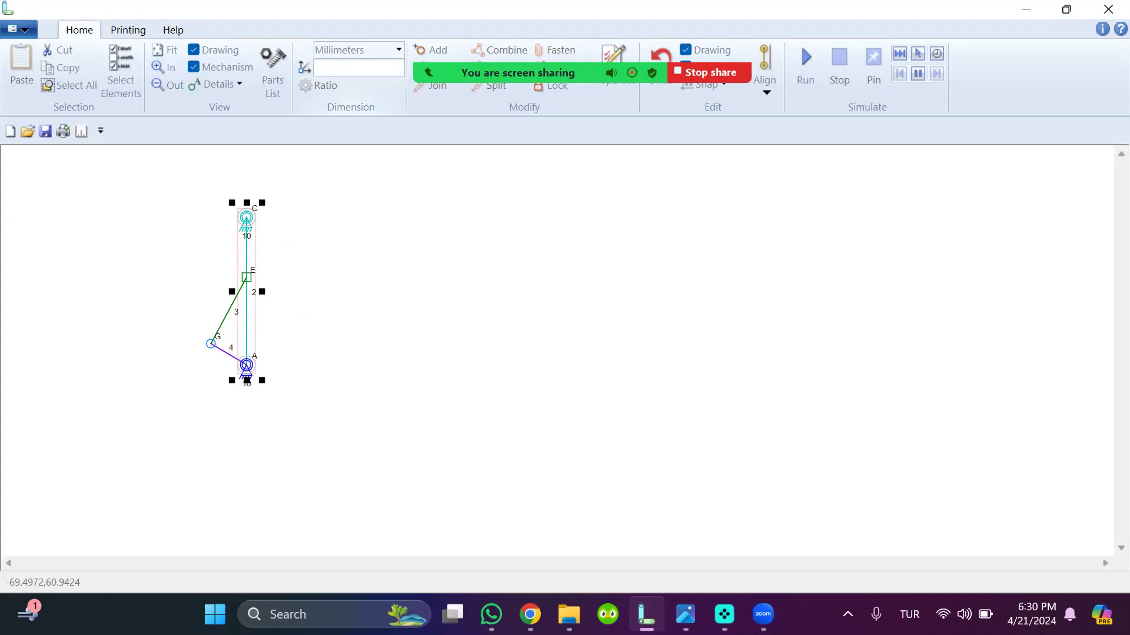
{"action": "left_click", "coordinate": [543, 247]}
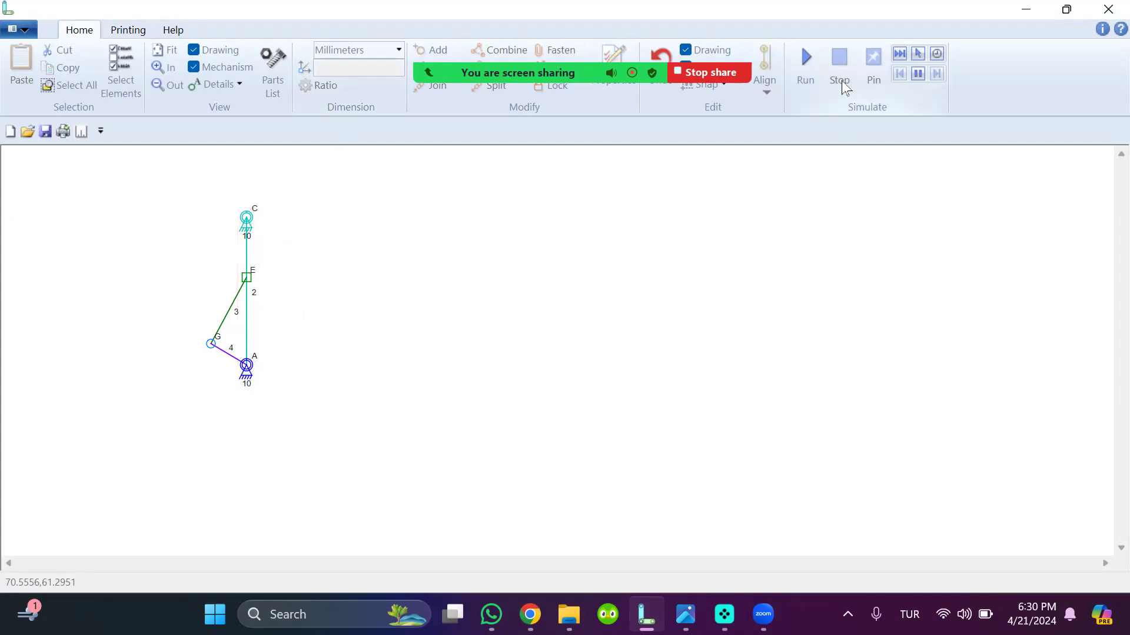
- Run the mechanism simulation and examine the link lengths with the dimensions displayed
{"action": "left_click", "coordinate": [811, 62]}
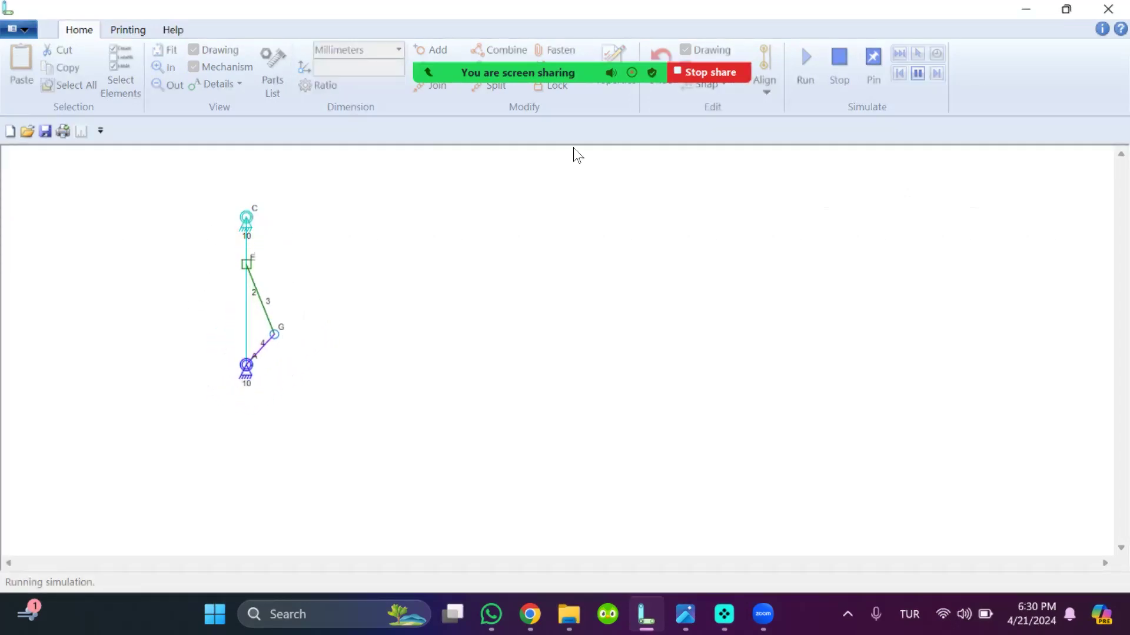
{"action": "left_click", "coordinate": [81, 131]}
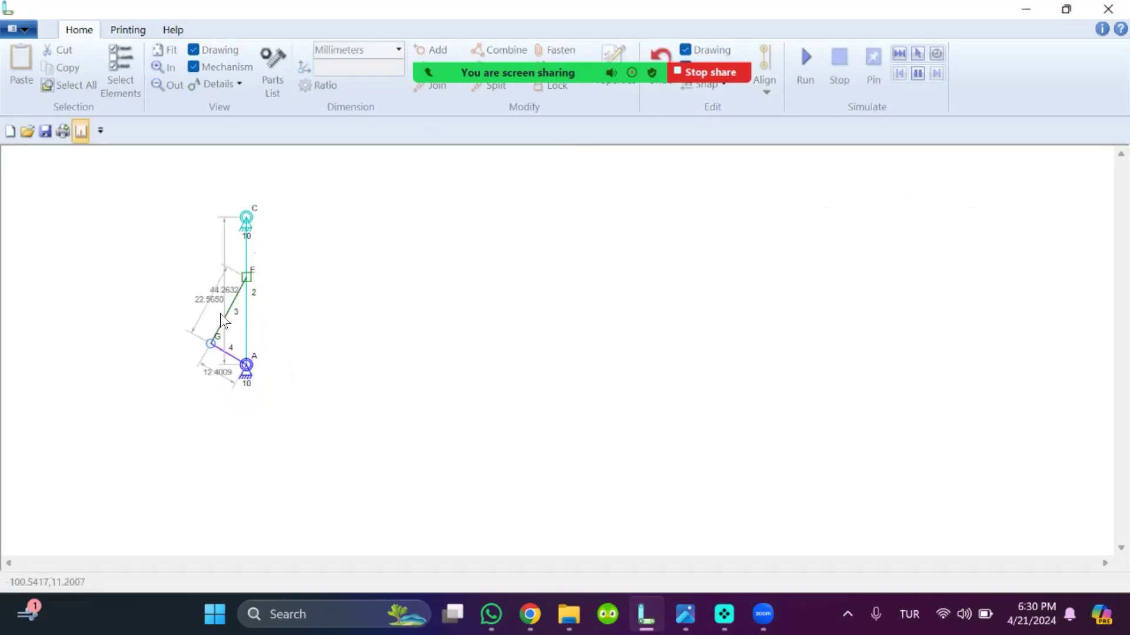
{"action": "scroll", "coordinate": [247, 309], "scroll_direction": "up", "scroll_amount": 4}
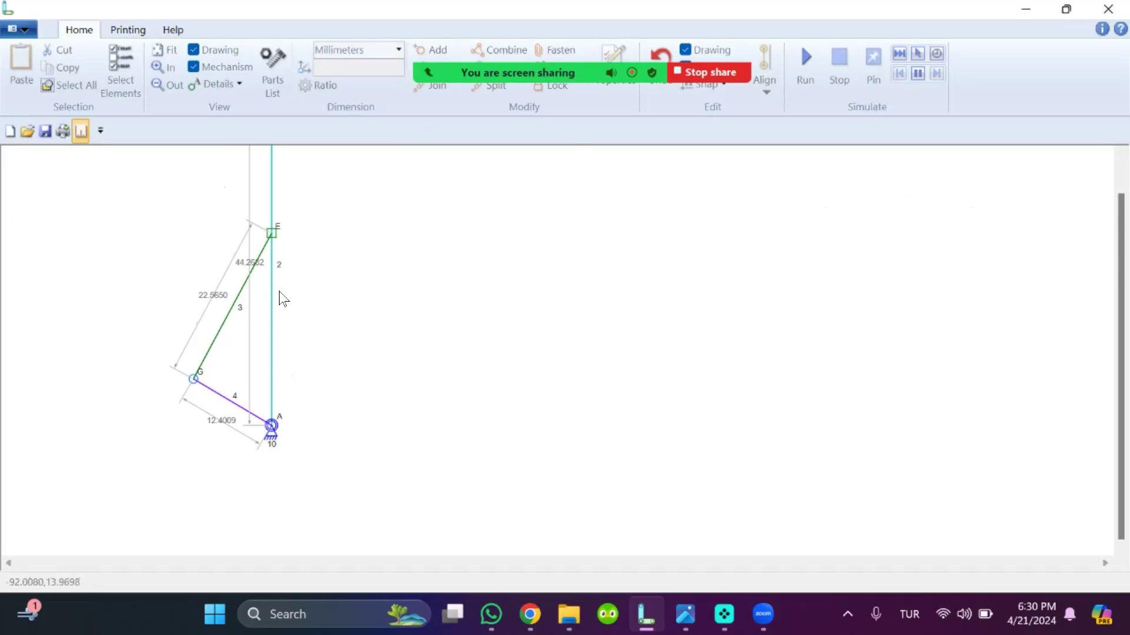
{"action": "scroll", "coordinate": [281, 299], "scroll_direction": "down", "scroll_amount": 3}
{"action": "scroll", "coordinate": [327, 283], "scroll_direction": "down", "scroll_amount": 1}
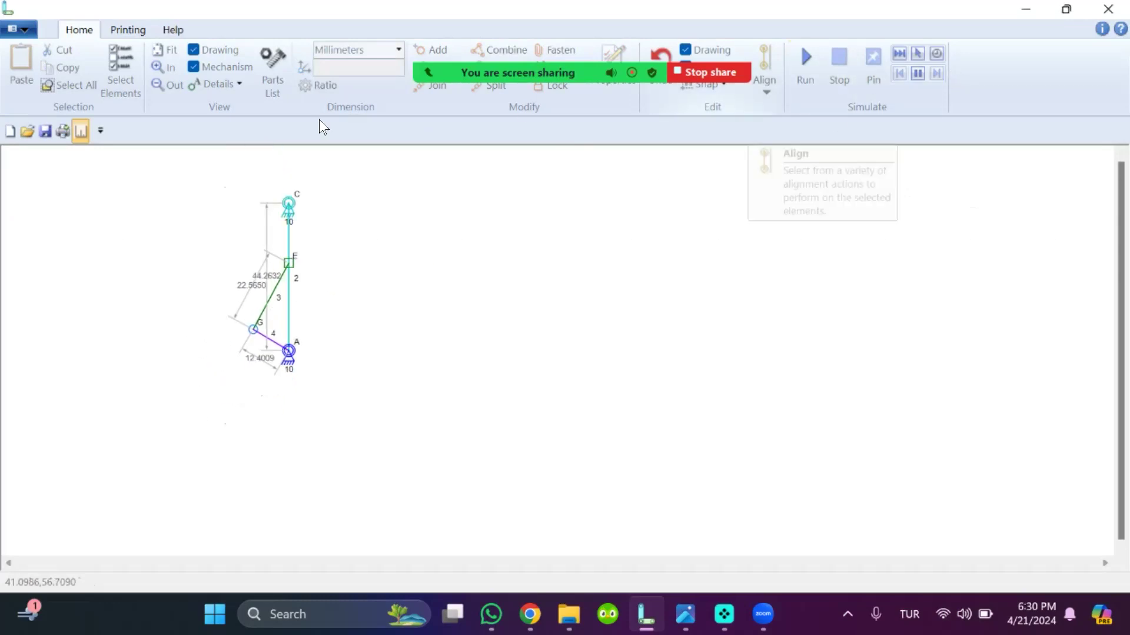
{"action": "left_click", "coordinate": [81, 131]}
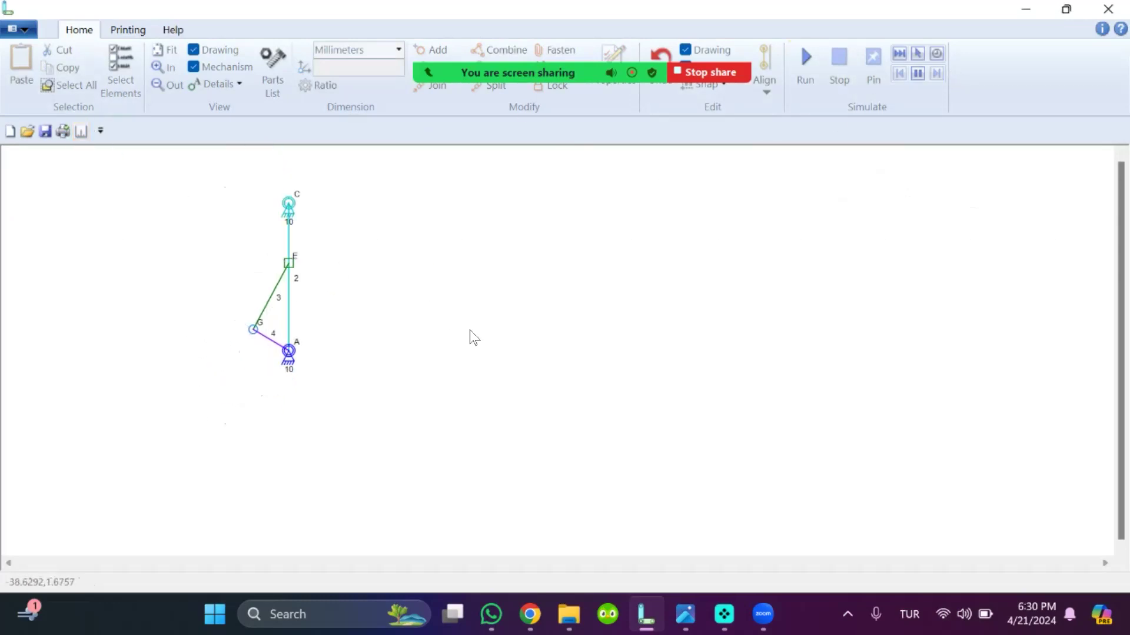
{"action": "left_click", "coordinate": [80, 131]}
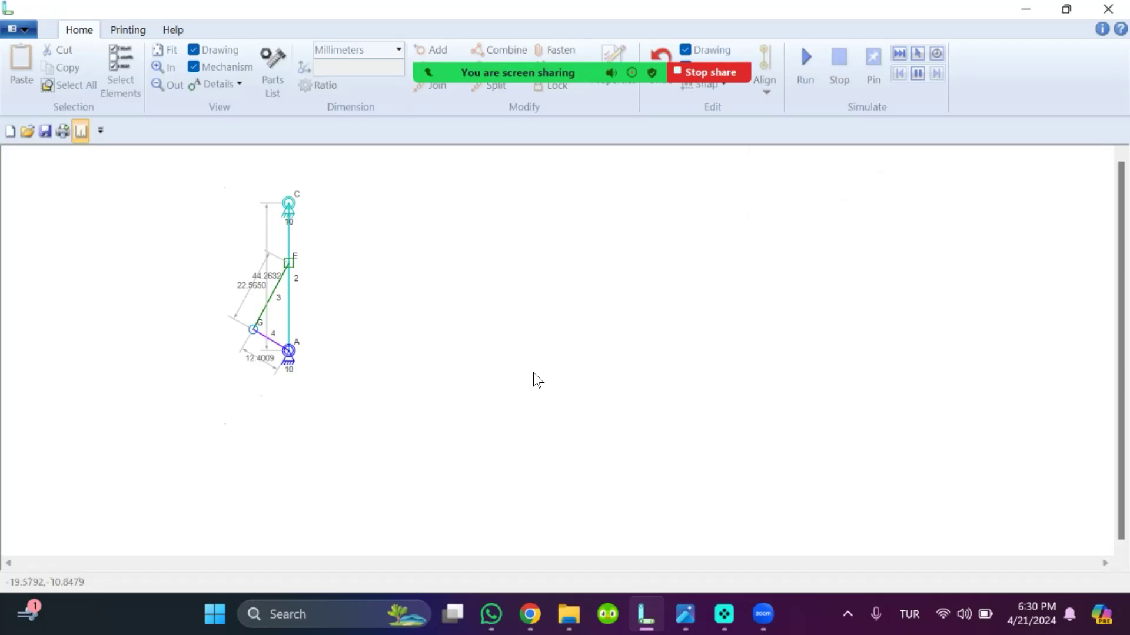
- Add a link about 15 mm long with a rotating input anchor beside the first mechanism, and position it with the dimensions hidden
{"action": "right_click", "coordinate": [456, 305]}
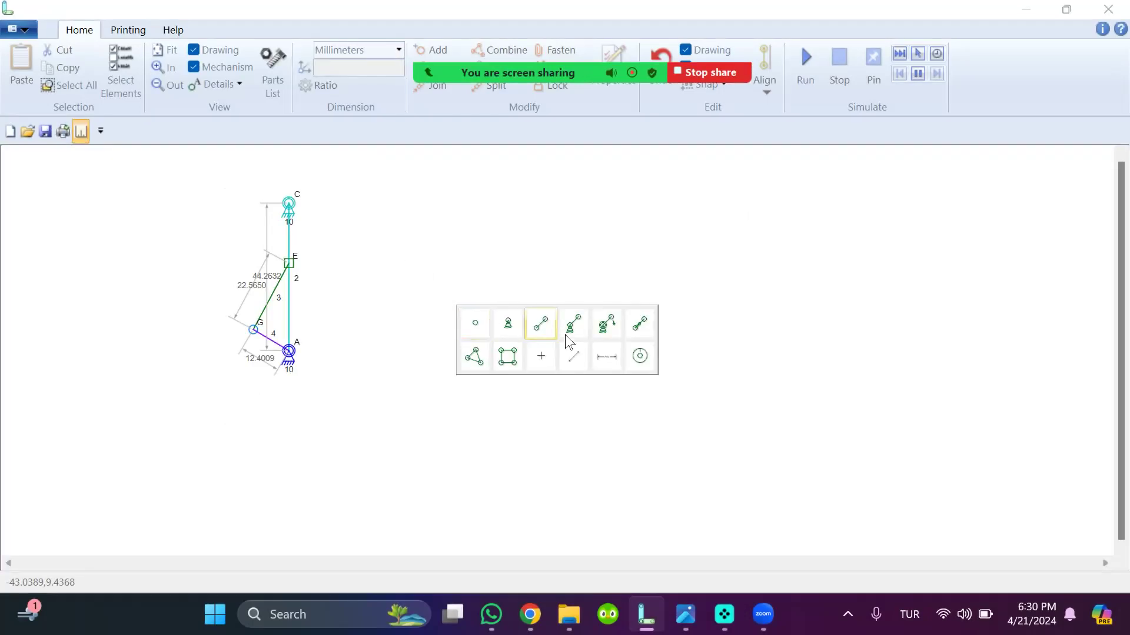
{"action": "left_click", "coordinate": [610, 323]}
{"action": "left_click_drag", "start_coordinate": [456, 306], "coordinate": [527, 357]}
{"action": "left_click", "coordinate": [615, 305]}
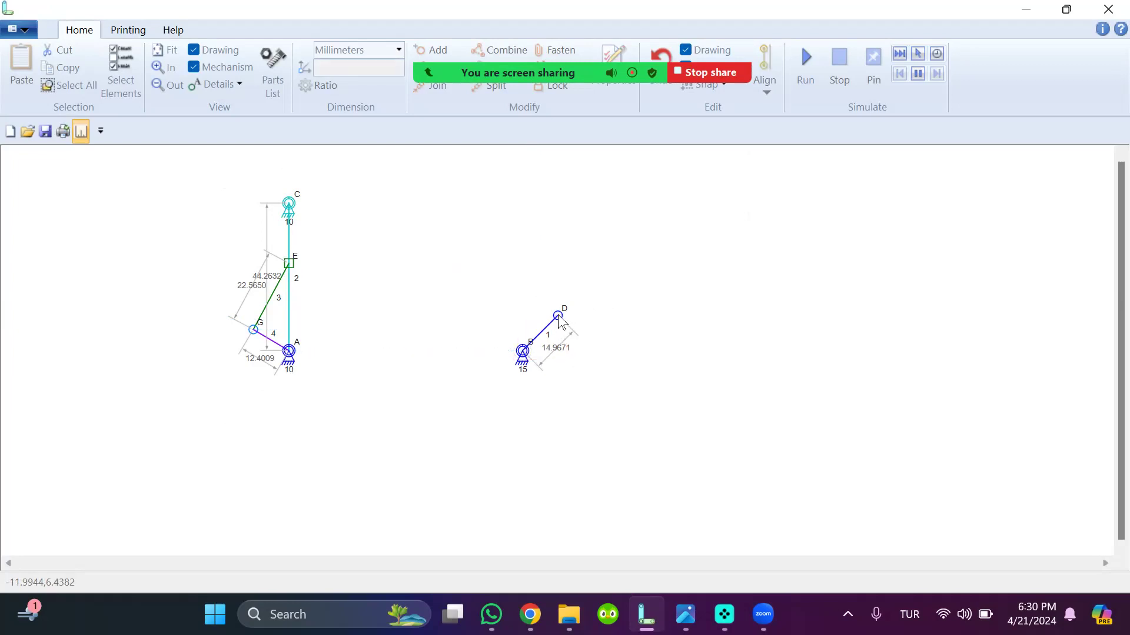
{"action": "left_click", "coordinate": [80, 132]}
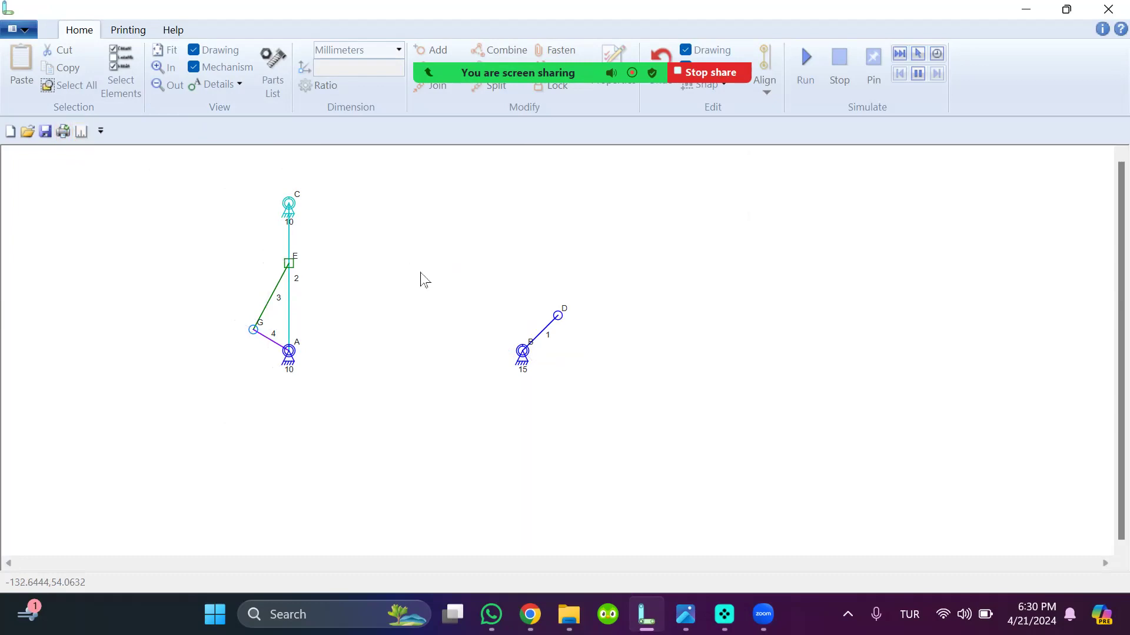
{"action": "left_click_drag", "start_coordinate": [474, 277], "coordinate": [595, 367]}
{"action": "left_click_drag", "start_coordinate": [530, 347], "coordinate": [553, 337]}
{"action": "left_click", "coordinate": [553, 411]}
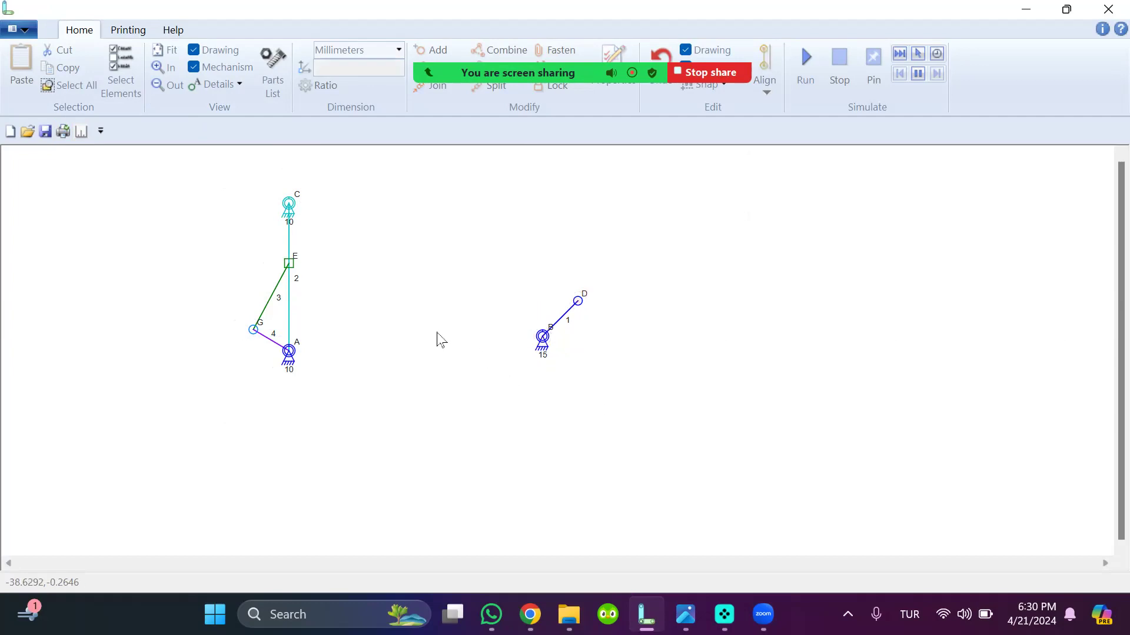
- Add an anchored link between the first mechanism and link 1, and a plain two-connector link below it
{"action": "right_click", "coordinate": [453, 316]}
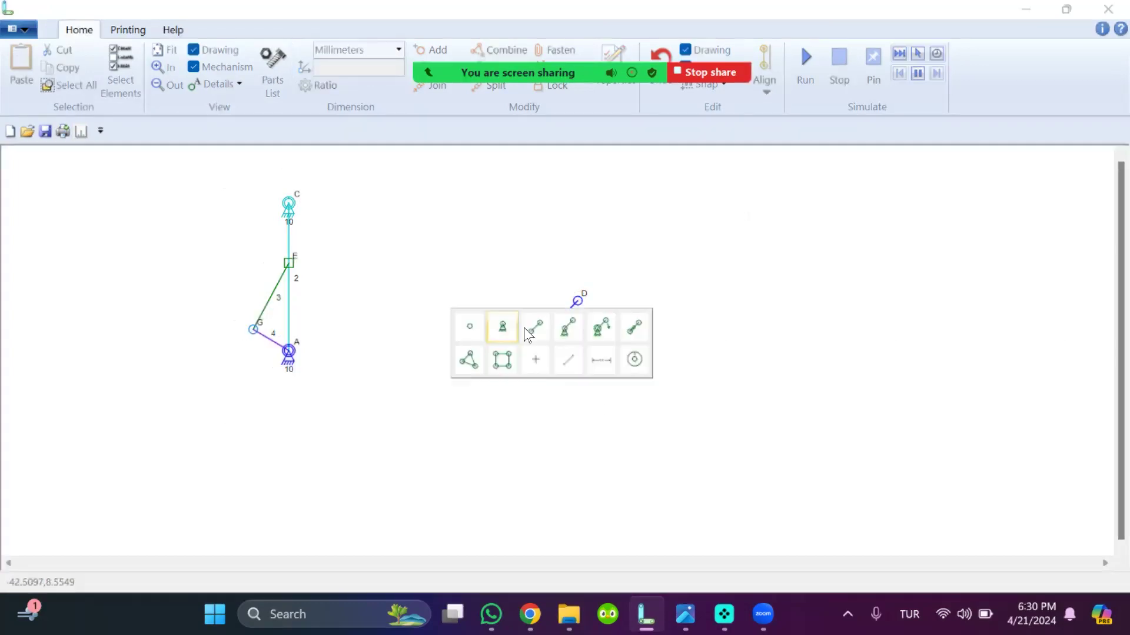
{"action": "left_click", "coordinate": [570, 331]}
{"action": "left_click", "coordinate": [464, 349]}
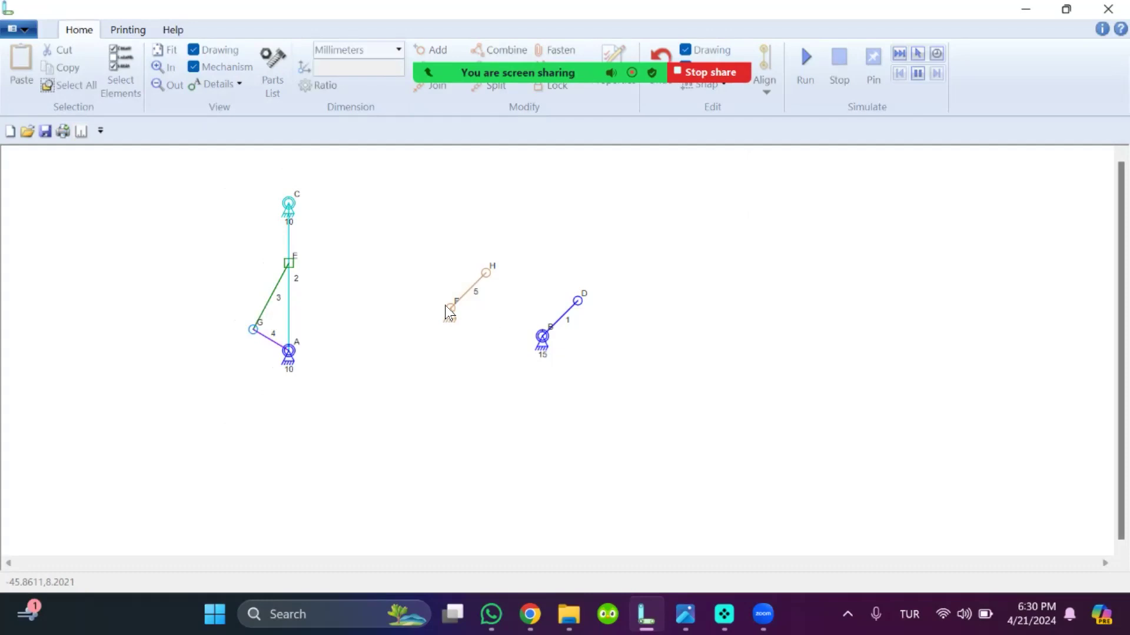
{"action": "left_click_drag", "start_coordinate": [436, 268], "coordinate": [499, 315]}
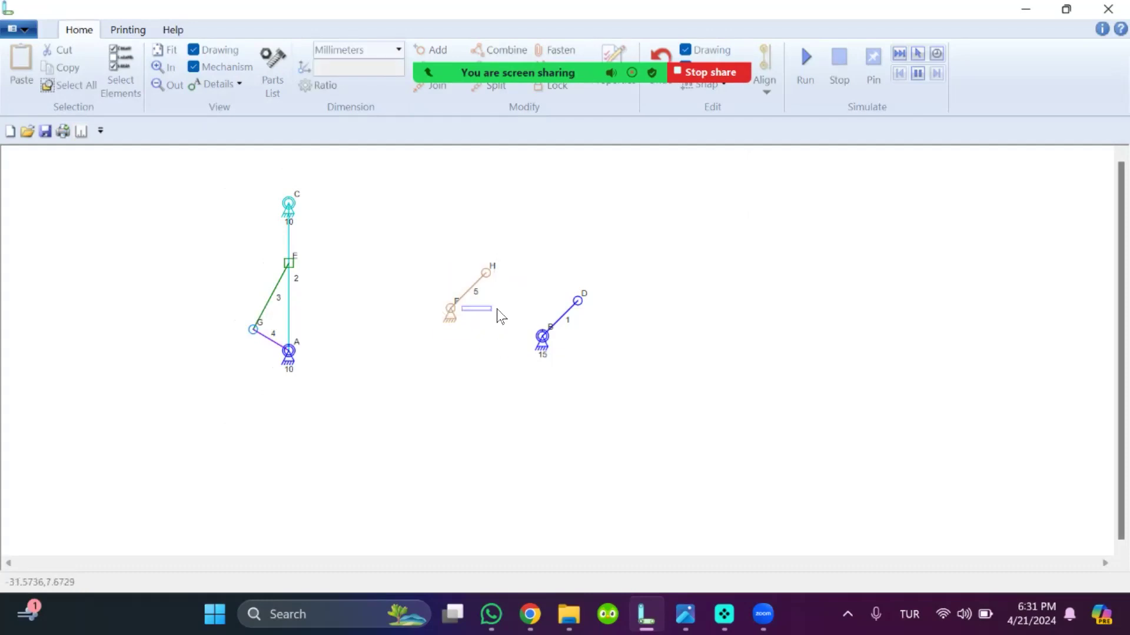
{"action": "right_click", "coordinate": [463, 411]}
{"action": "left_click", "coordinate": [546, 425]}
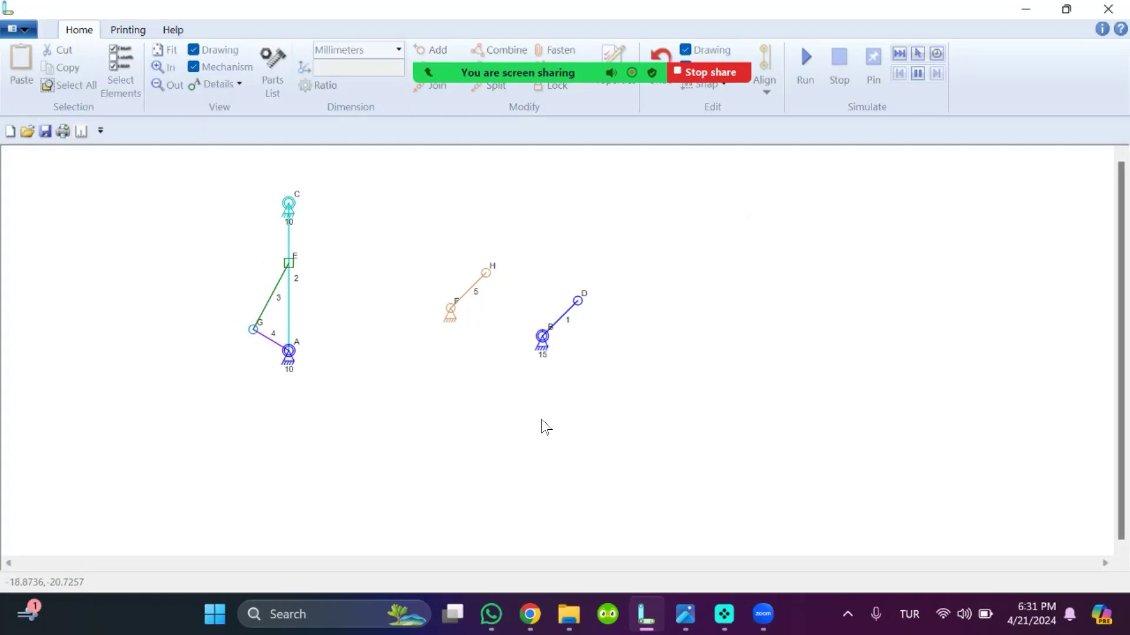
{"action": "right_click", "coordinate": [606, 400]}
{"action": "left_click", "coordinate": [689, 413]}
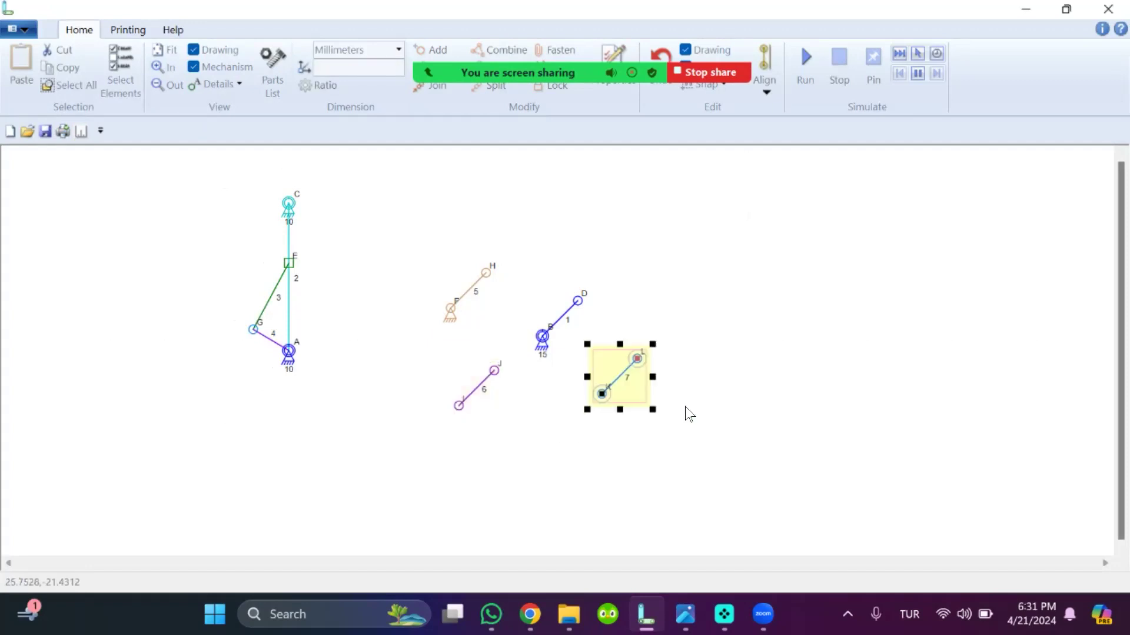
{"action": "left_click", "coordinate": [627, 394]}
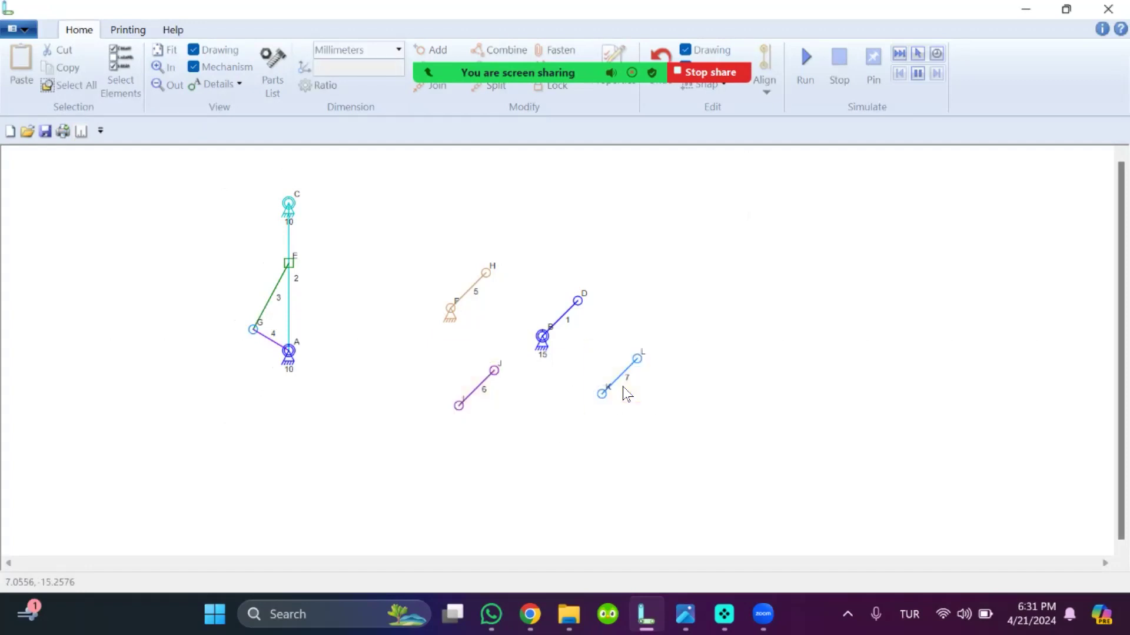
{"action": "left_click", "coordinate": [630, 366]}
{"action": "key", "text": "Delete"}
- Join connector H of link 5 to input anchor B, then stretch link 1 by moving connector D further up
{"action": "left_click", "coordinate": [486, 273]}
{"action": "left_click", "coordinate": [541, 338]}
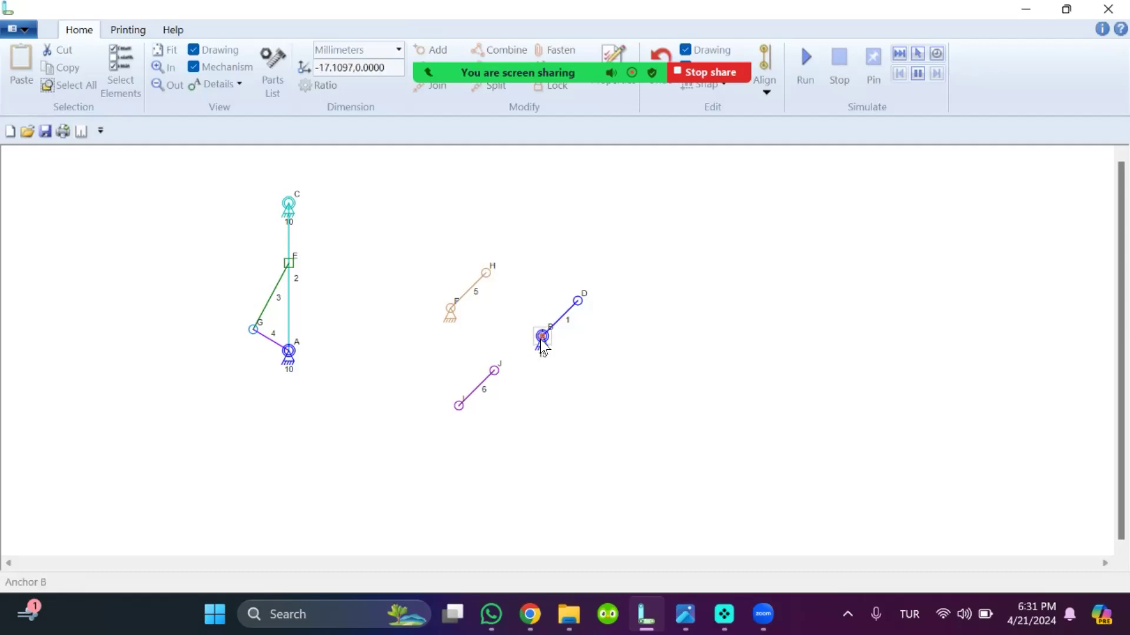
{"action": "left_click", "coordinate": [486, 273], "text": "shift"}
{"action": "left_click", "coordinate": [436, 87]}
{"action": "left_click_drag", "start_coordinate": [513, 307], "coordinate": [527, 343]}
{"action": "left_click", "coordinate": [578, 301]}
{"action": "left_click_drag", "start_coordinate": [577, 301], "coordinate": [571, 203]}
- Join connector J of link 6 to anchor F and raise the link's free connector I towards link 1
{"action": "left_click_drag", "start_coordinate": [450, 309], "coordinate": [466, 313]}
{"action": "left_click", "coordinate": [493, 370], "text": "shift"}
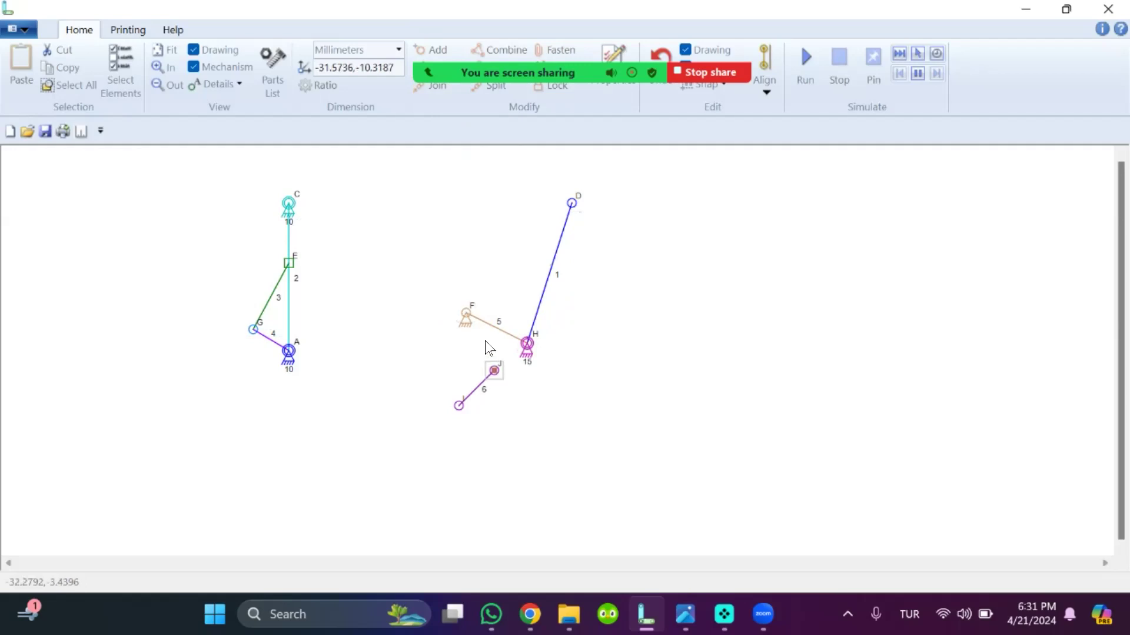
{"action": "left_click", "coordinate": [416, 93]}
{"action": "left_click_drag", "start_coordinate": [461, 382], "coordinate": [517, 273]}
{"action": "left_click", "coordinate": [475, 413]}
{"action": "left_click", "coordinate": [444, 375]}
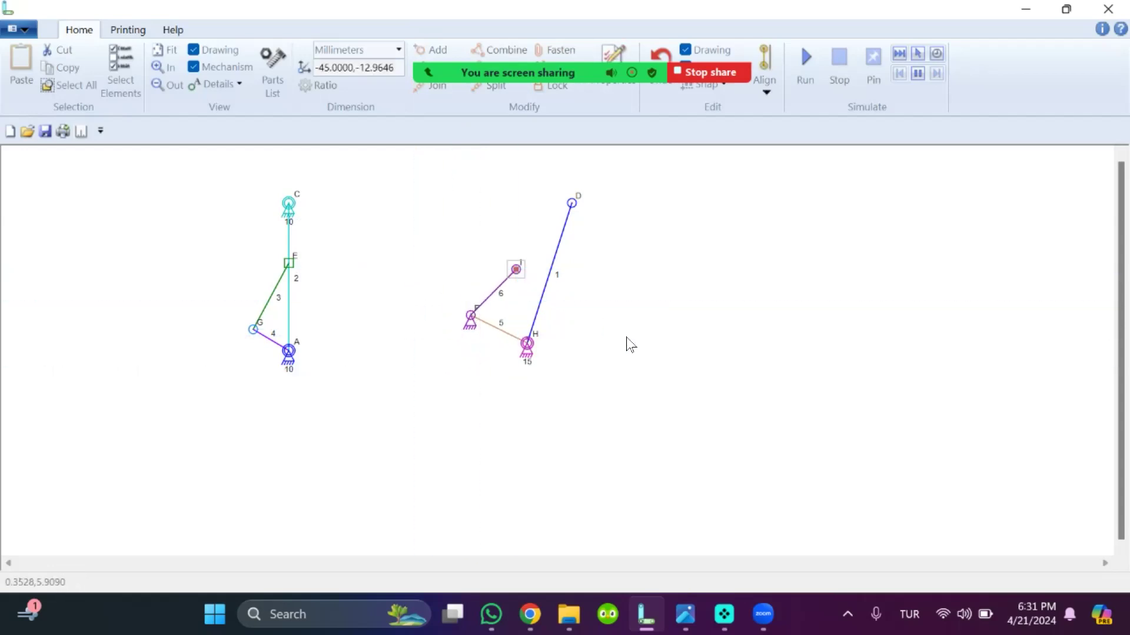
{"action": "left_click", "coordinate": [727, 389]}
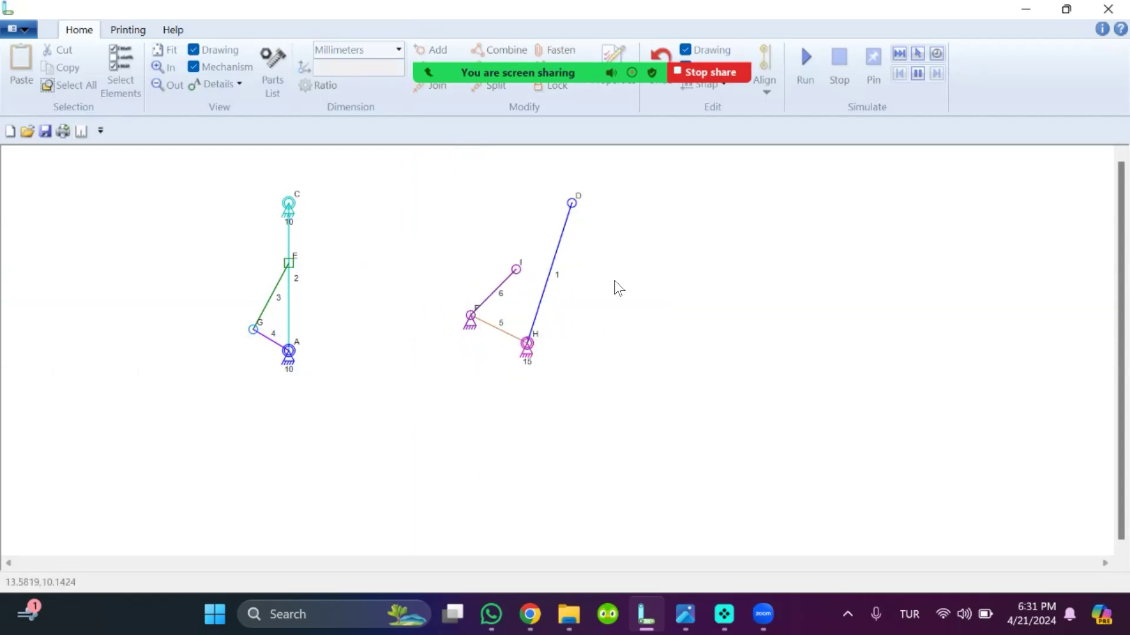
- Shift link 1 slightly towards link 6 and make connector I slide between connectors D and H
{"action": "left_click", "coordinate": [517, 269]}
{"action": "mouse_move", "coordinate": [551, 270]}
{"action": "left_mouse_down"}
{"action": "mouse_move", "coordinate": [546, 293]}
{"action": "mouse_move", "coordinate": [562, 266]}
{"action": "mouse_move", "coordinate": [545, 269]}
{"action": "left_mouse_up"}
{"action": "left_click", "coordinate": [645, 315]}
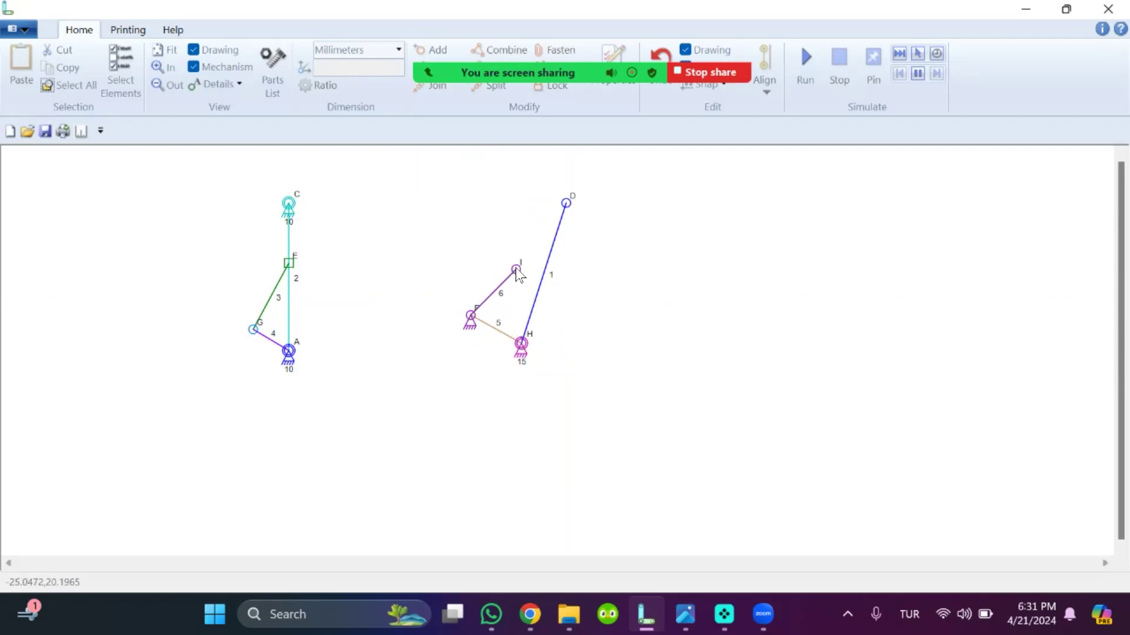
{"action": "left_click", "coordinate": [517, 269]}
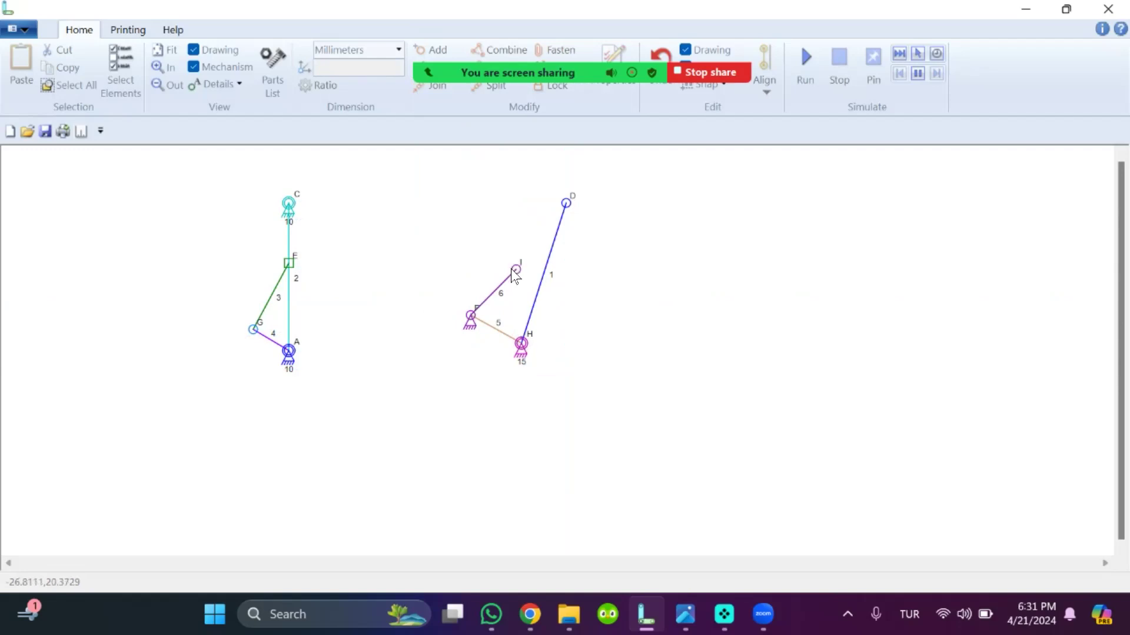
{"action": "left_click", "coordinate": [569, 205], "text": "ctrl"}
{"action": "left_click", "coordinate": [521, 342], "text": "ctrl"}
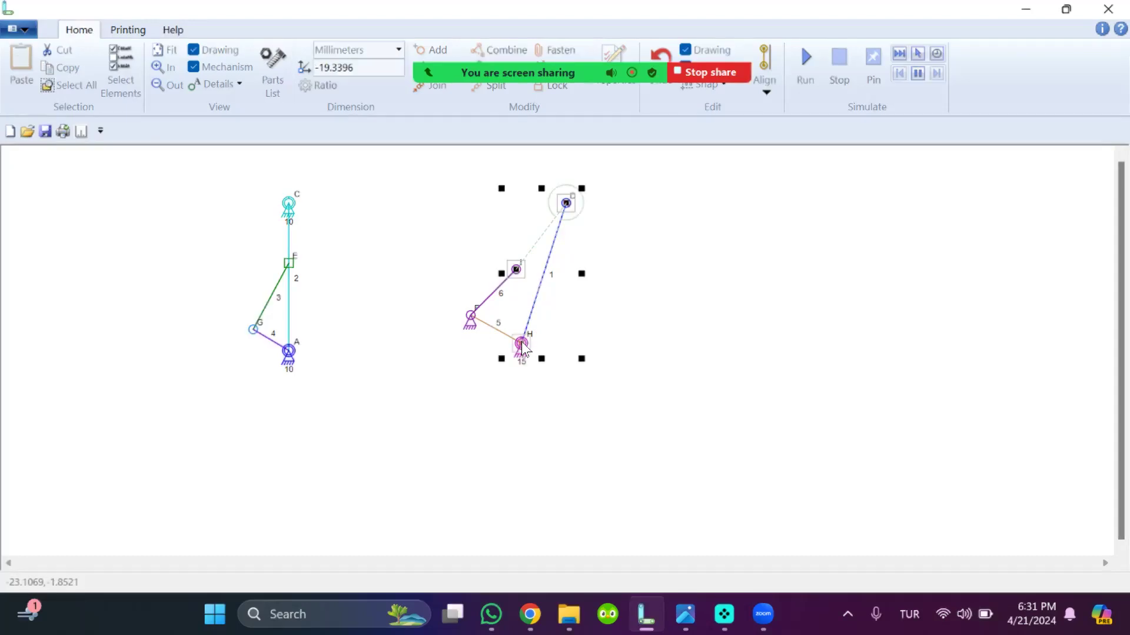
{"action": "mouse_move", "coordinate": [841, 38]}
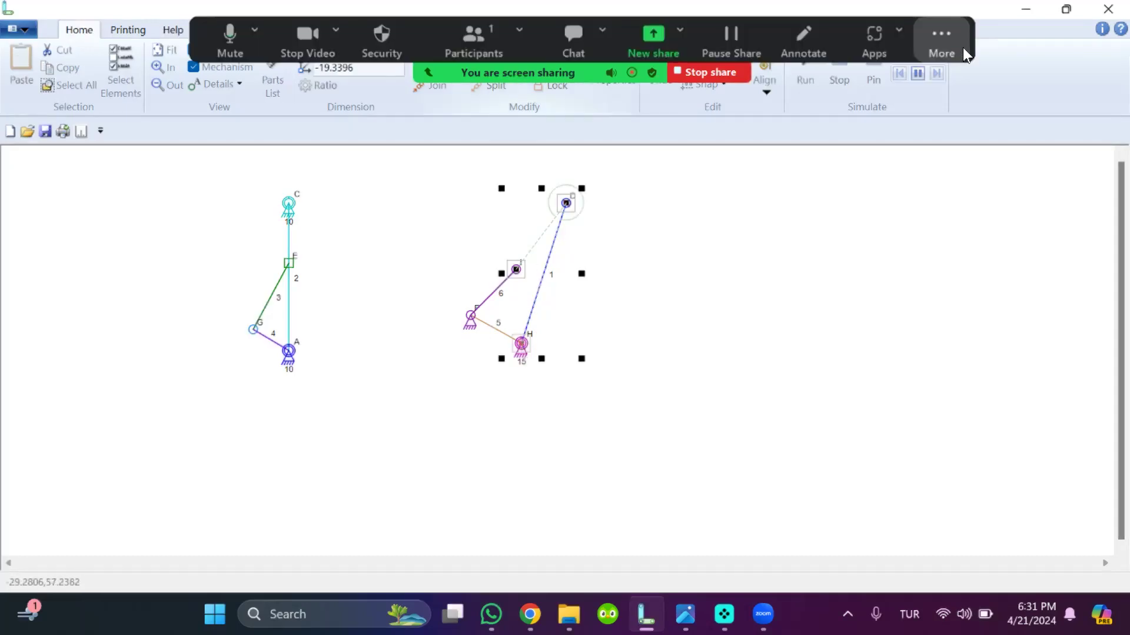
{"action": "left_click", "coordinate": [495, 70]}
{"action": "left_click", "coordinate": [715, 414]}
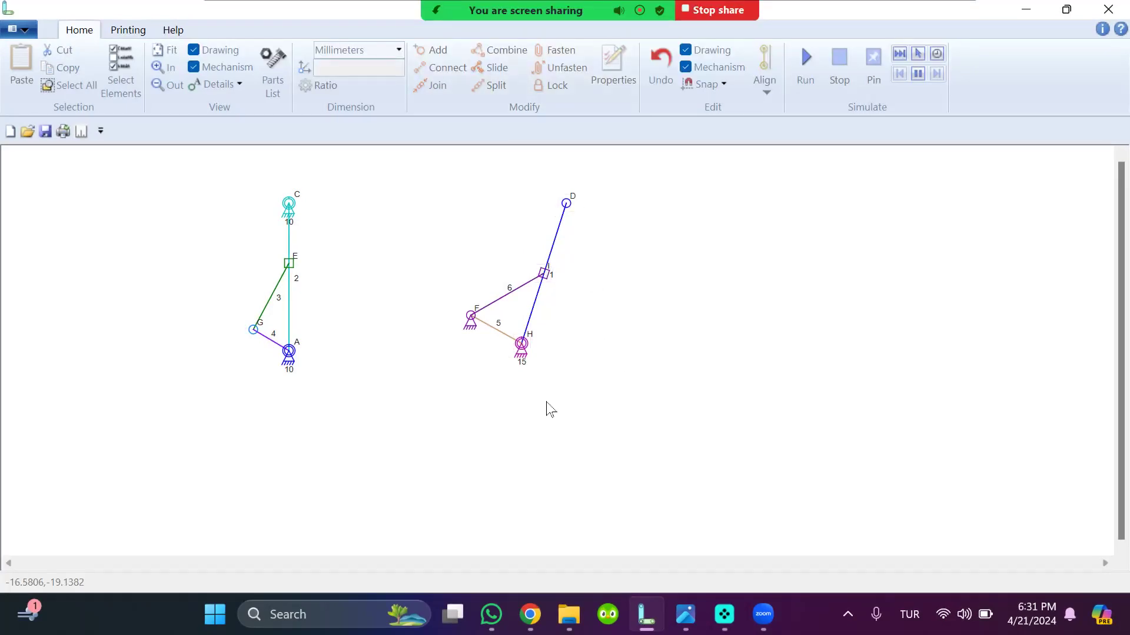
- Move anchor F closer to anchor H and set link 1's length to 34.18 mm
{"action": "left_click", "coordinate": [473, 320]}
{"action": "left_click_drag", "start_coordinate": [474, 325], "coordinate": [492, 322]}
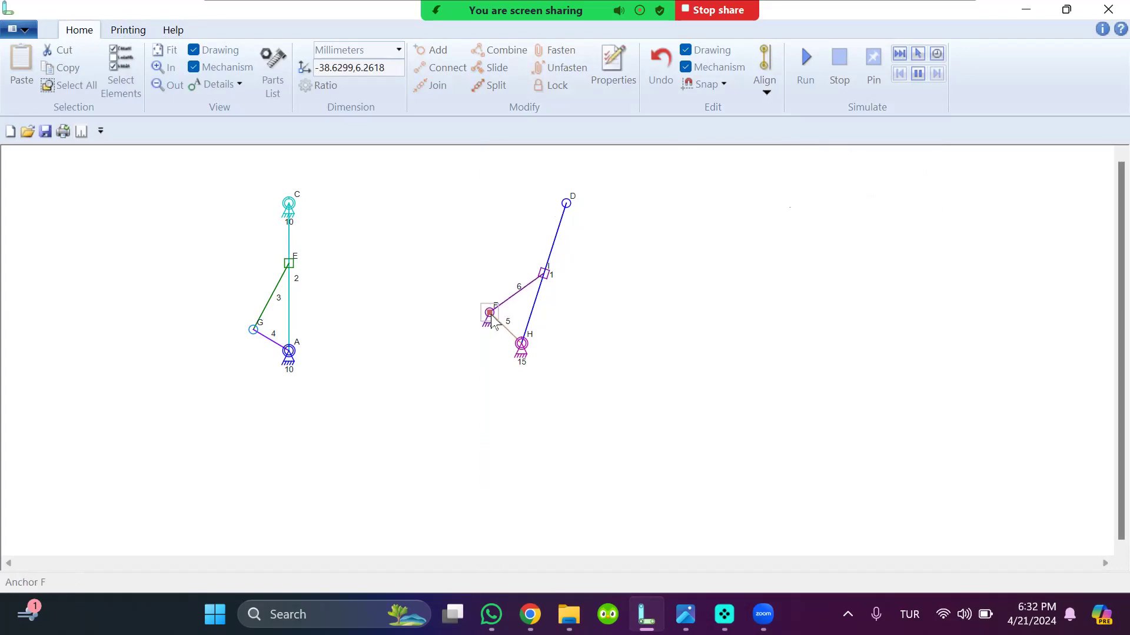
{"action": "left_click", "coordinate": [593, 298]}
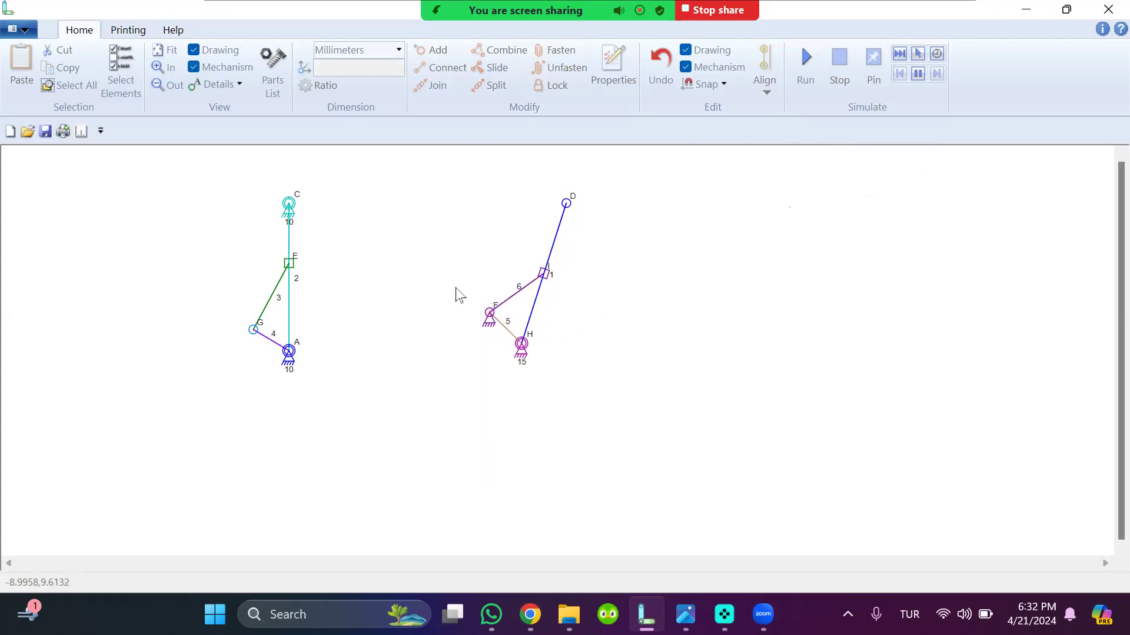
{"action": "left_click", "coordinate": [560, 245]}
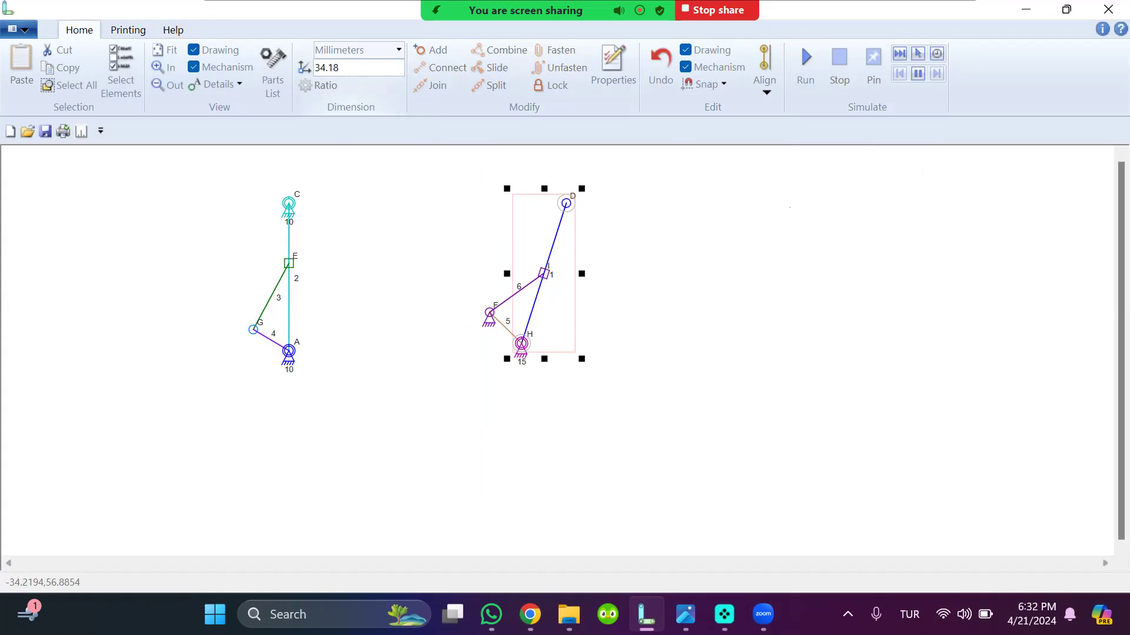
{"action": "key", "text": "Return"}
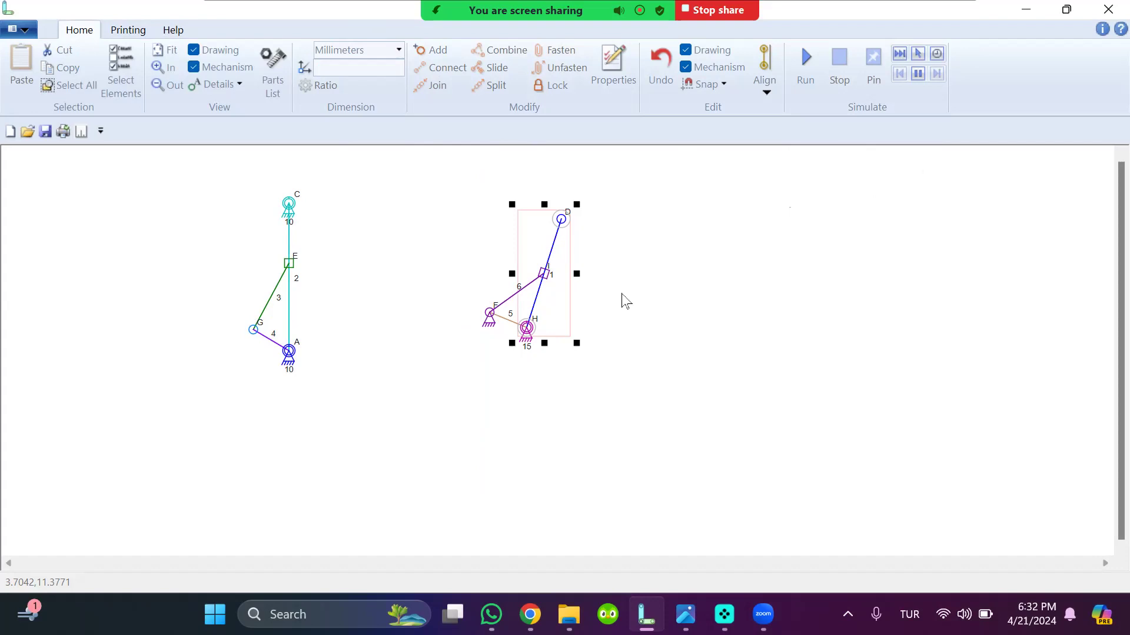
{"action": "left_click", "coordinate": [638, 294]}
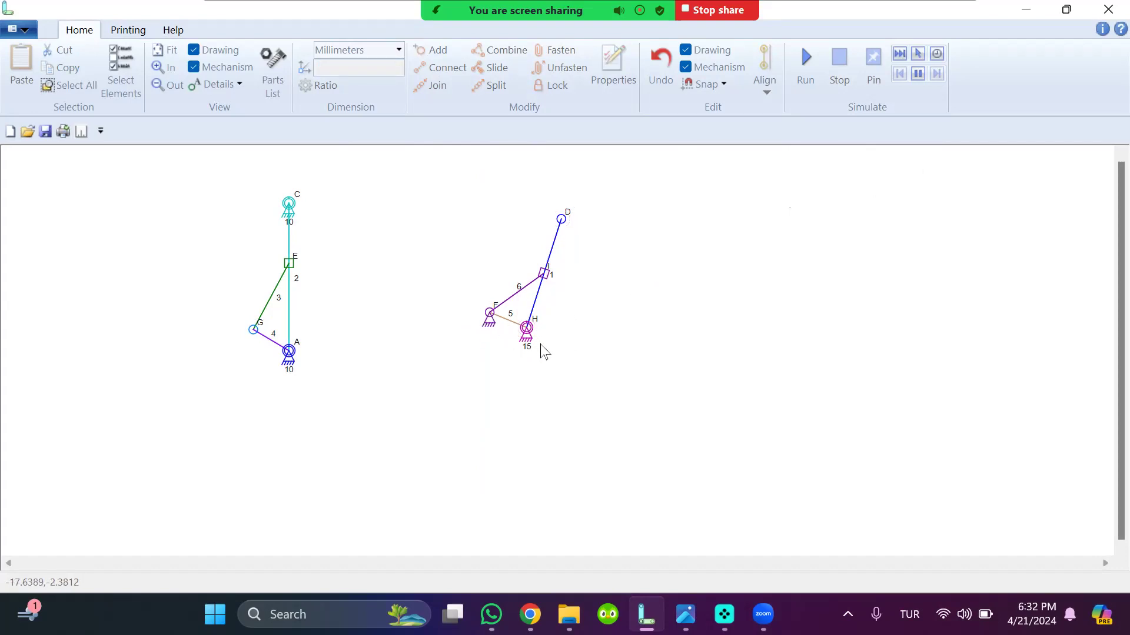
- Set link 5's length to 12.1 mm and link 6's length to 17.554 mm
{"action": "left_click", "coordinate": [510, 328]}
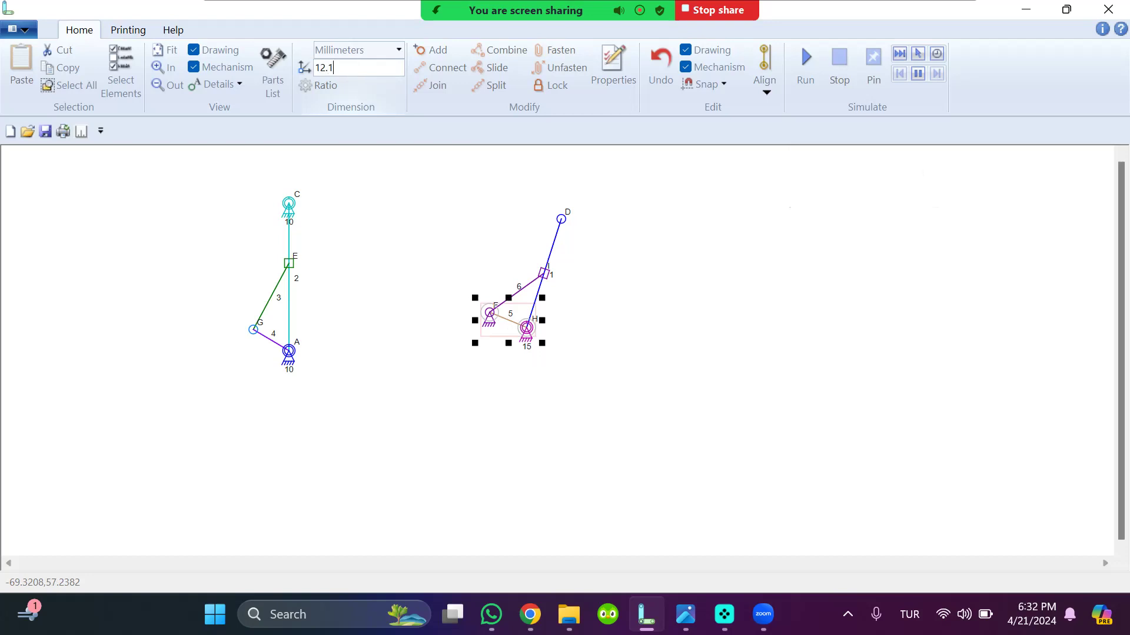
{"action": "key", "text": "Return"}
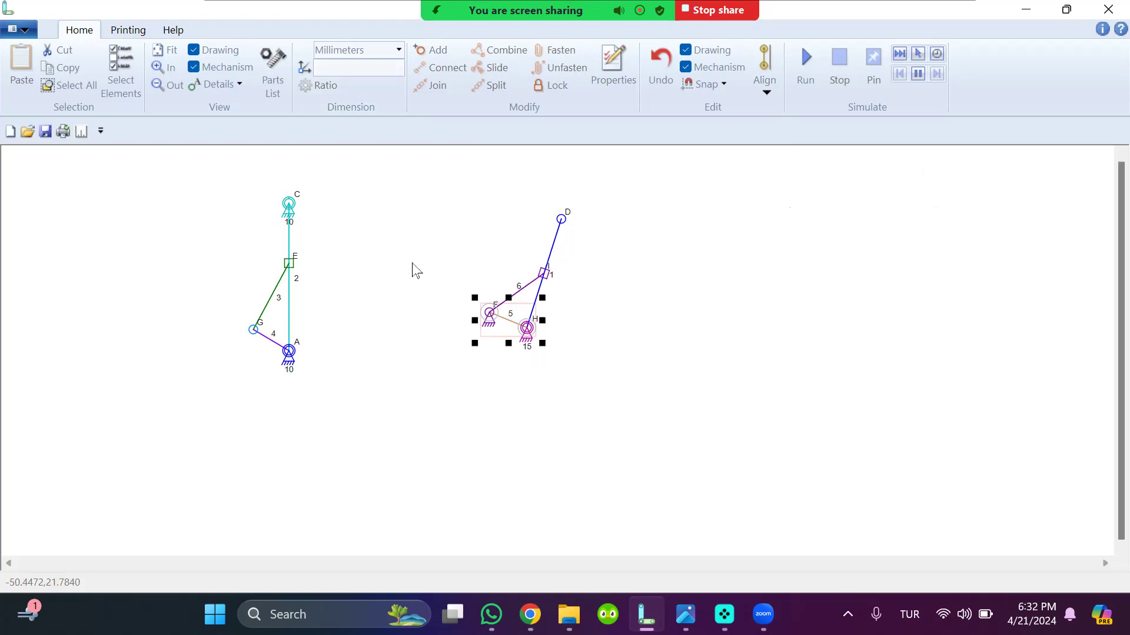
{"action": "left_click", "coordinate": [388, 262]}
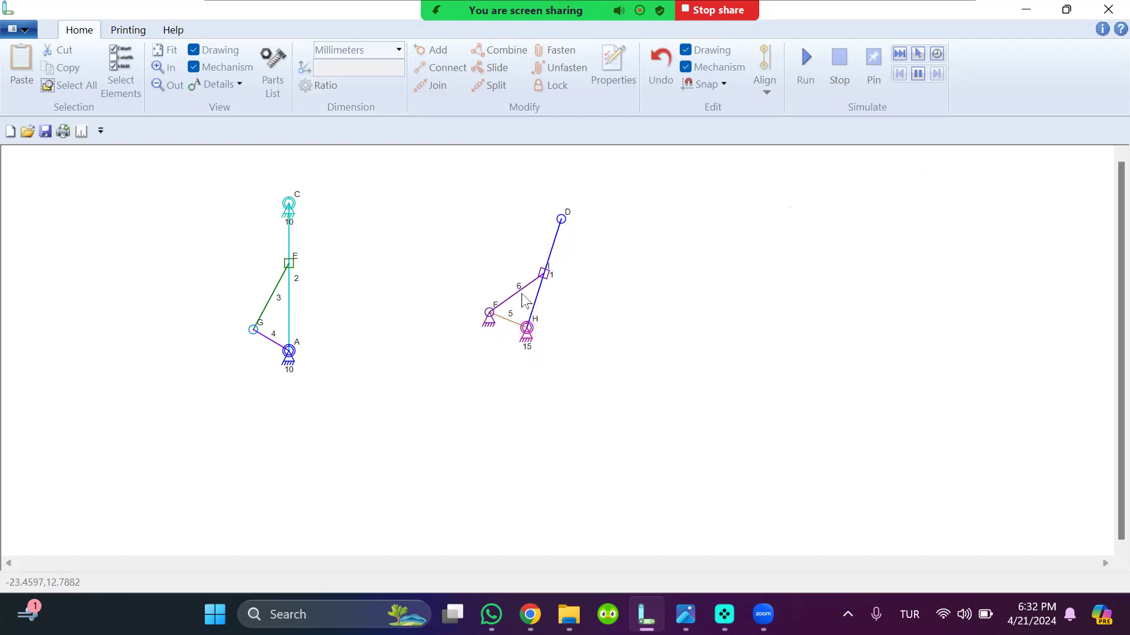
{"action": "left_click", "coordinate": [520, 291]}
{"action": "left_click", "coordinate": [372, 70]}
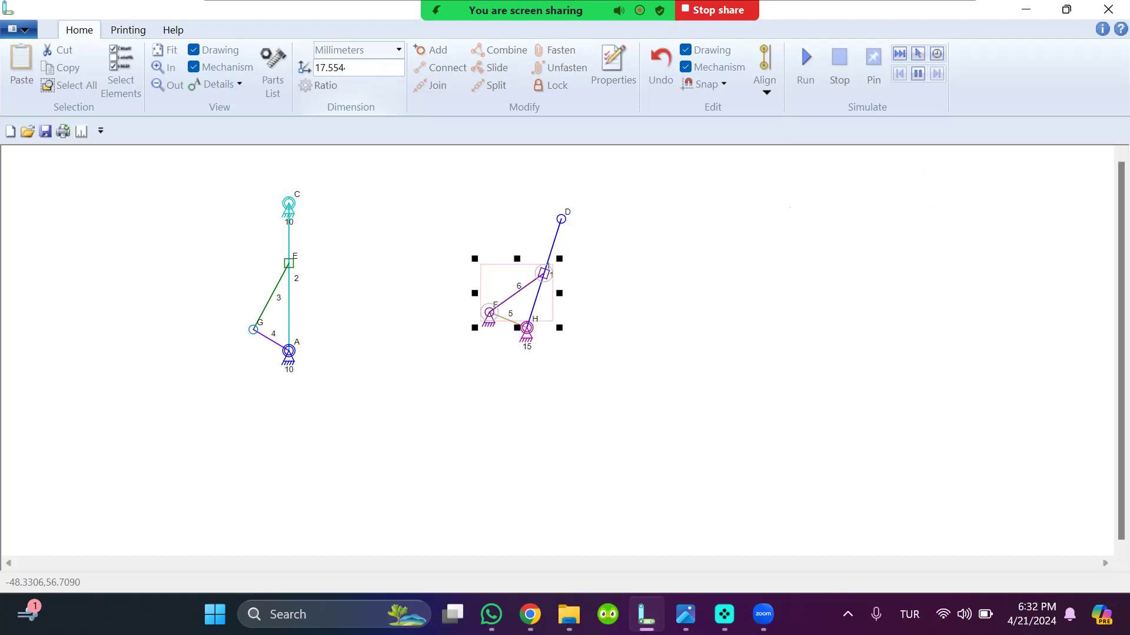
{"action": "key", "text": "Return"}
{"action": "left_click", "coordinate": [778, 270]}
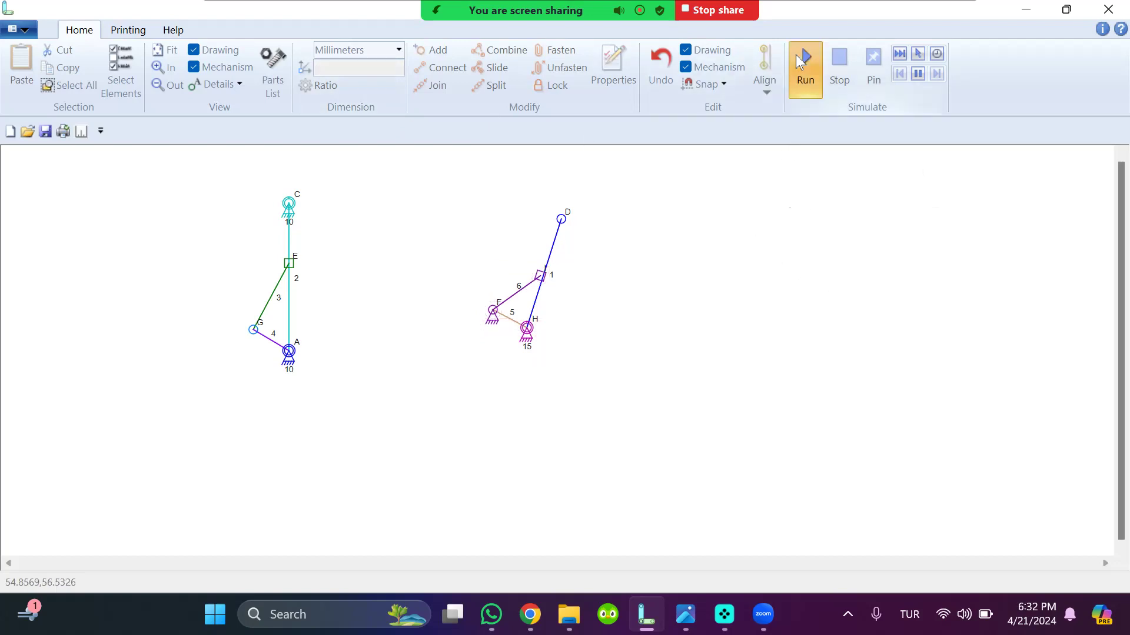
- Run the simulation of both mechanisms and compare the second one's motion with the reference animation
{"action": "left_click", "coordinate": [800, 61]}
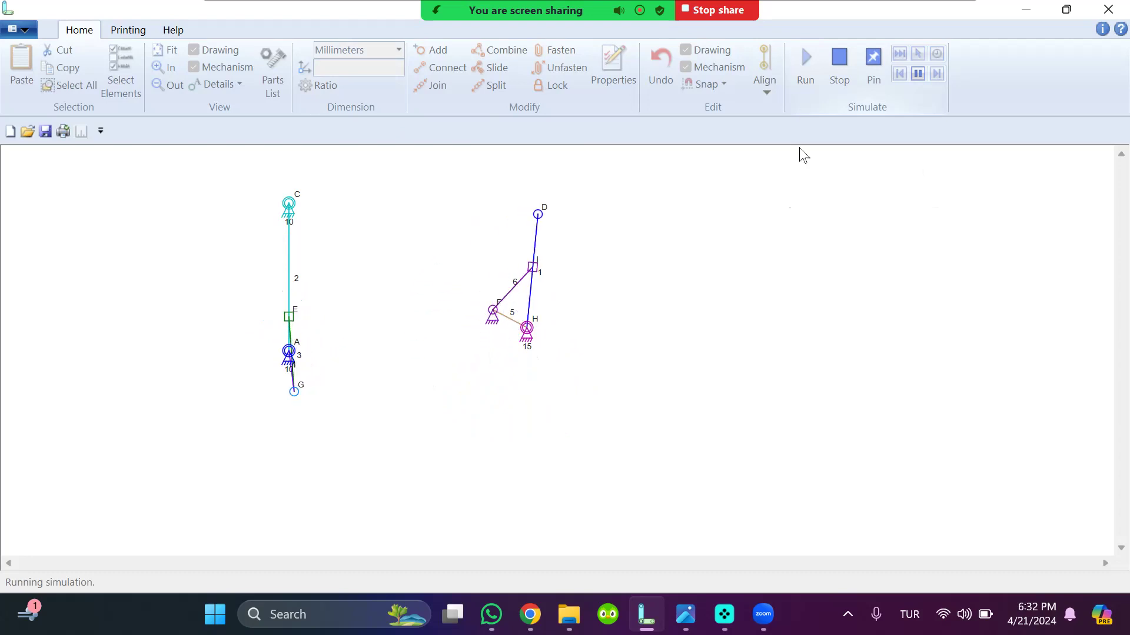
{"action": "key", "text": "alt+Tab"}
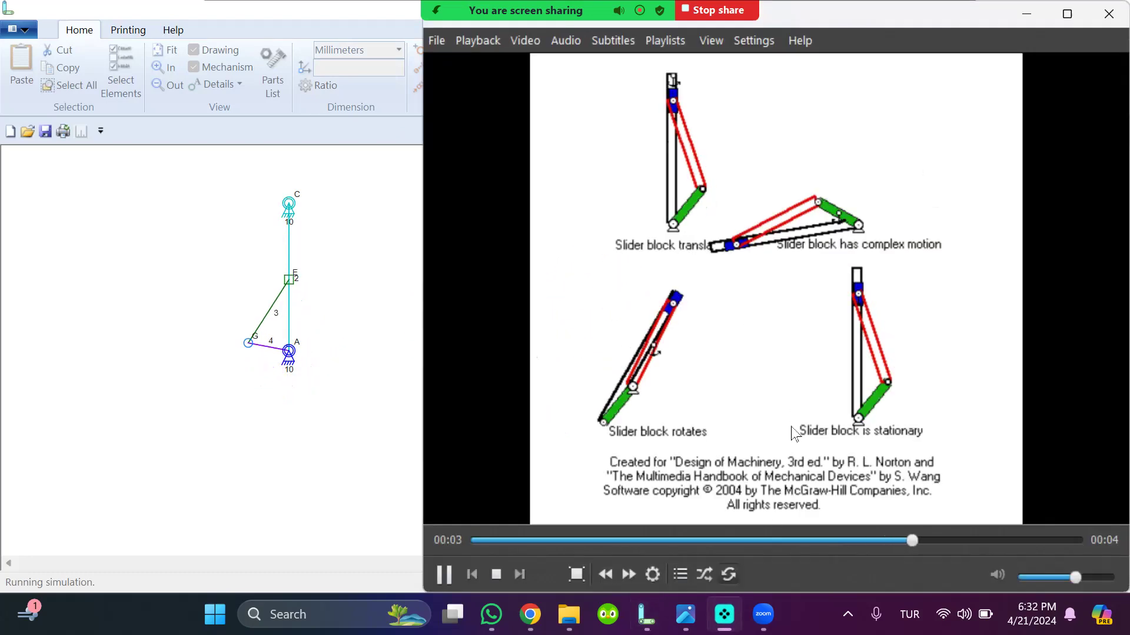
{"action": "left_click", "coordinate": [393, 415]}
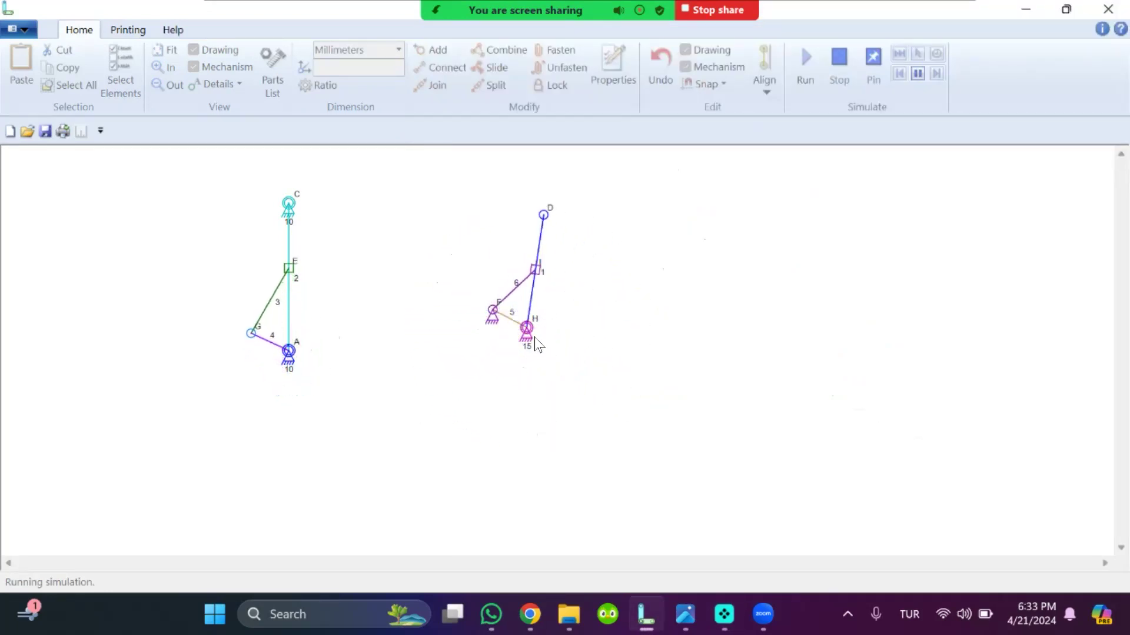
{"action": "left_click", "coordinate": [826, 76]}
- Move the whole second mechanism closer to the first one to free drawing space for another mechanism
{"action": "left_click_drag", "start_coordinate": [387, 177], "coordinate": [645, 426]}
{"action": "key", "text": "Left"}
{"action": "key", "text": "Left"}
{"action": "key", "text": "Left"}
{"action": "key", "text": "Left"}
{"action": "key", "text": "Left"}
{"action": "key", "text": "Left"}
{"action": "key", "text": "Left"}
{"action": "key", "text": "Left"}
{"action": "key", "text": "Left"}
{"action": "key", "text": "Left"}
{"action": "key", "text": "Left"}
{"action": "key", "text": "Left"}
{"action": "key", "text": "Left"}
{"action": "key", "text": "Left"}
{"action": "key", "text": "Left"}
{"action": "key", "text": "Left"}
{"action": "key", "text": "Left"}
{"action": "key", "text": "Left"}
{"action": "left_click_drag", "start_coordinate": [536, 289], "coordinate": [450, 311]}
{"action": "left_click_drag", "start_coordinate": [445, 183], "coordinate": [647, 412]}
{"action": "left_click_drag", "start_coordinate": [528, 322], "coordinate": [434, 324]}
{"action": "left_click", "coordinate": [647, 329]}
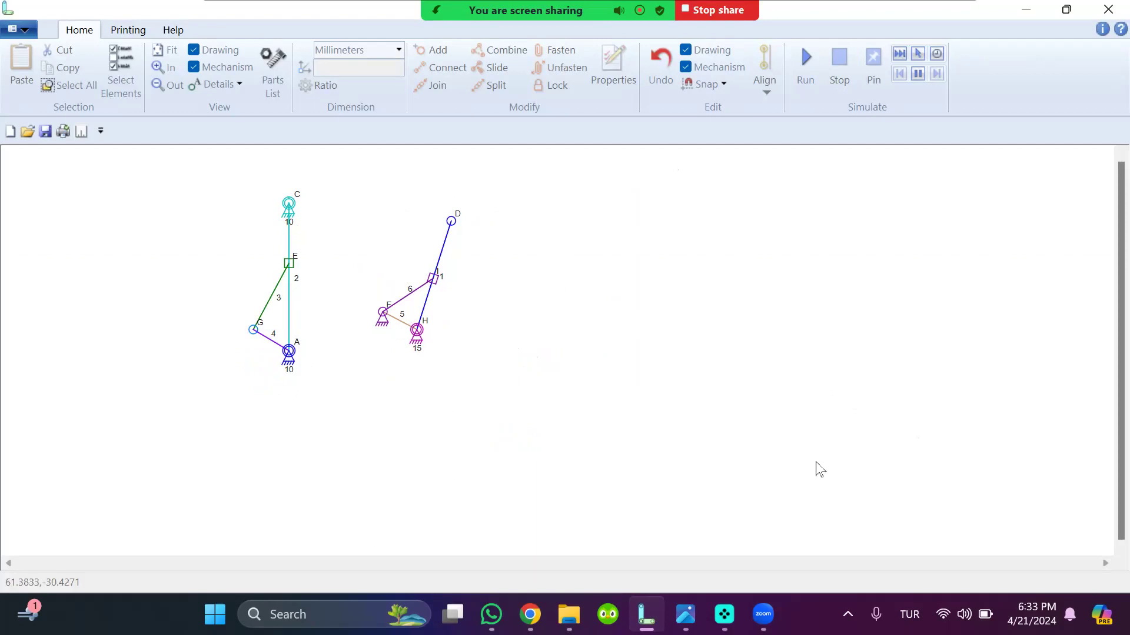
- Add a link with a rotating input anchor on the far side of the second mechanism and lengthen it by moving connector J
{"action": "right_click", "coordinate": [606, 381]}
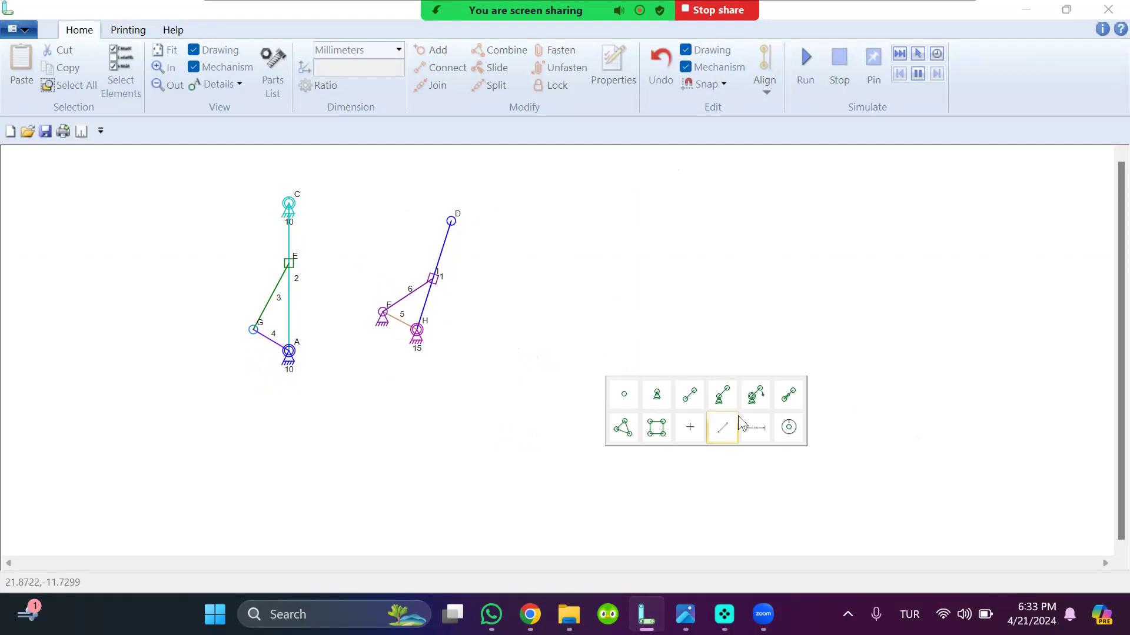
{"action": "left_click", "coordinate": [765, 398]}
{"action": "left_click_drag", "start_coordinate": [599, 378], "coordinate": [636, 337]}
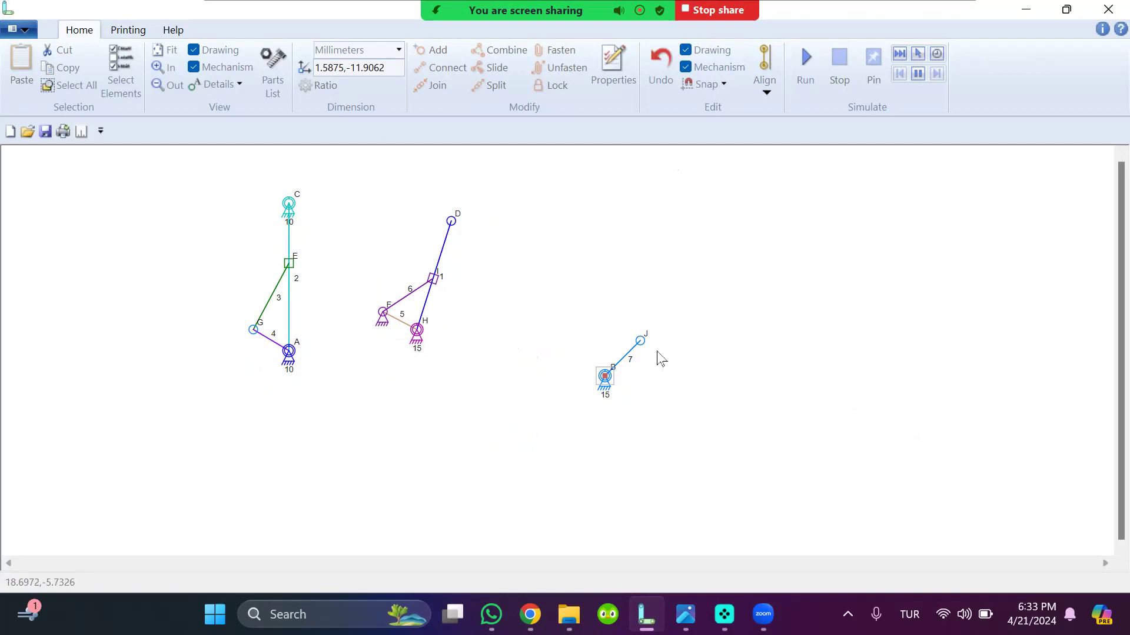
{"action": "left_click_drag", "start_coordinate": [640, 340], "coordinate": [683, 353]}
{"action": "left_click", "coordinate": [705, 288]}
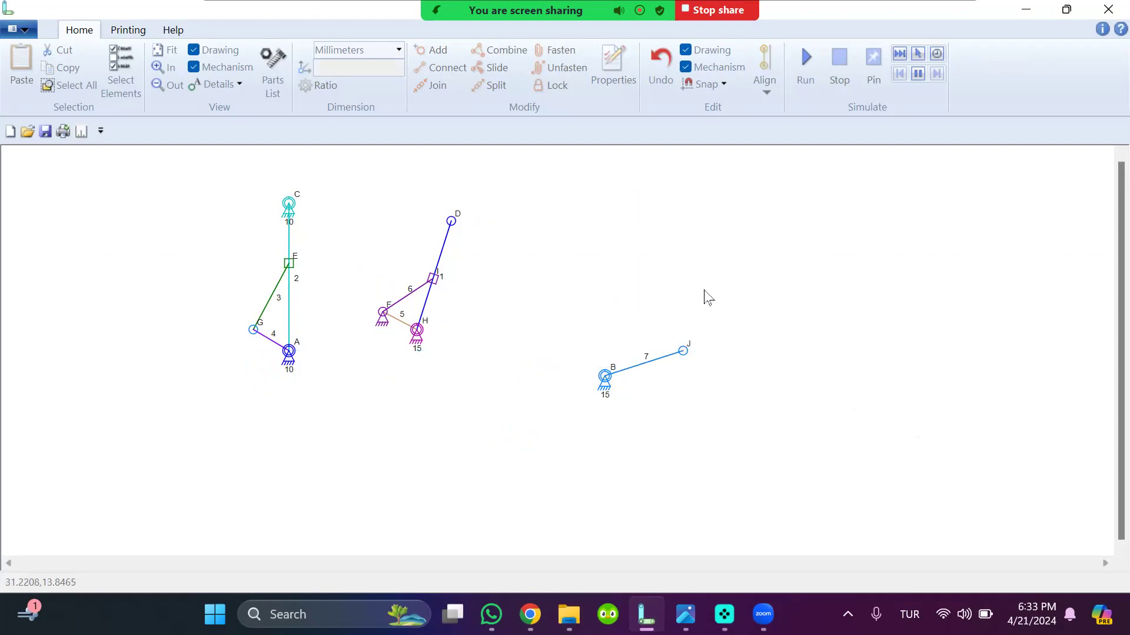
- Add two plain two-connector links above link 7, one near its free end and one near its anchor
{"action": "right_click", "coordinate": [704, 286]}
{"action": "left_click", "coordinate": [782, 303]}
{"action": "right_click", "coordinate": [595, 279]}
{"action": "left_click", "coordinate": [678, 290]}
{"action": "left_click_drag", "start_coordinate": [618, 284], "coordinate": [603, 350]}
{"action": "left_click", "coordinate": [584, 255]}
- Join the lower connector of link 9 to anchor B and connector M of link 8 to connector J
{"action": "left_click", "coordinate": [595, 338]}
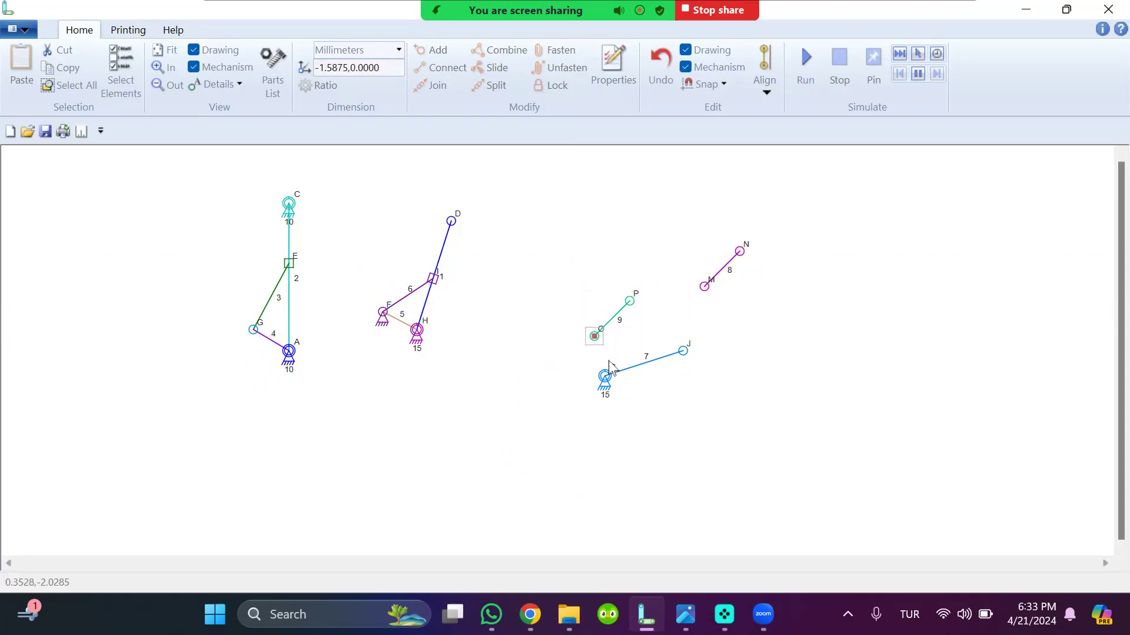
{"action": "left_click", "coordinate": [606, 378], "text": "shift"}
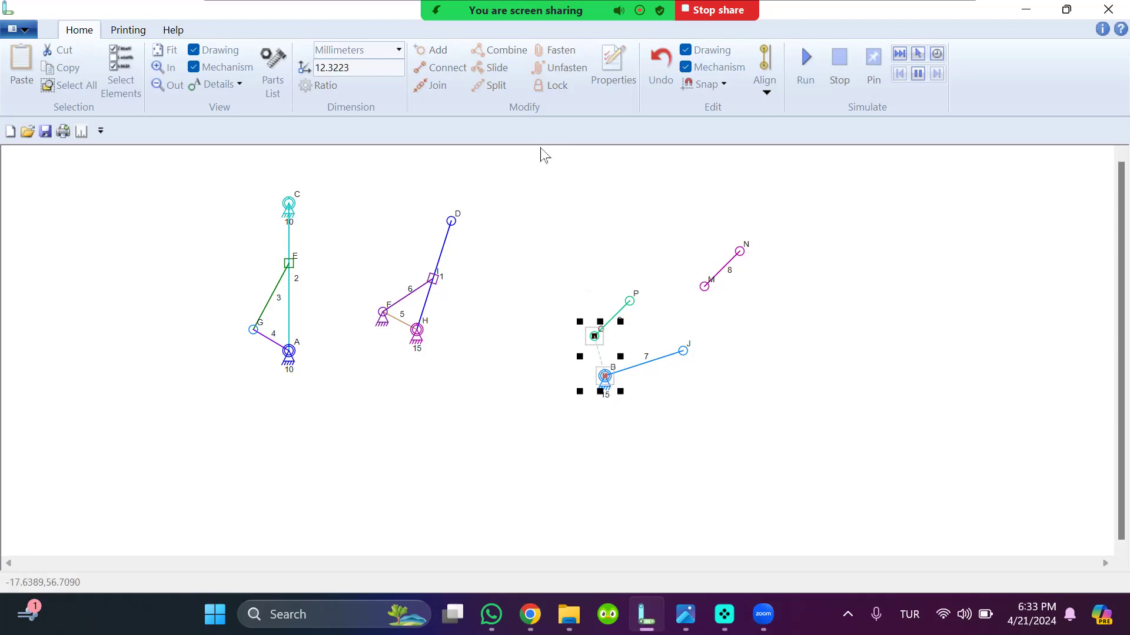
{"action": "left_click", "coordinate": [500, 50]}
{"action": "left_click", "coordinate": [704, 287]}
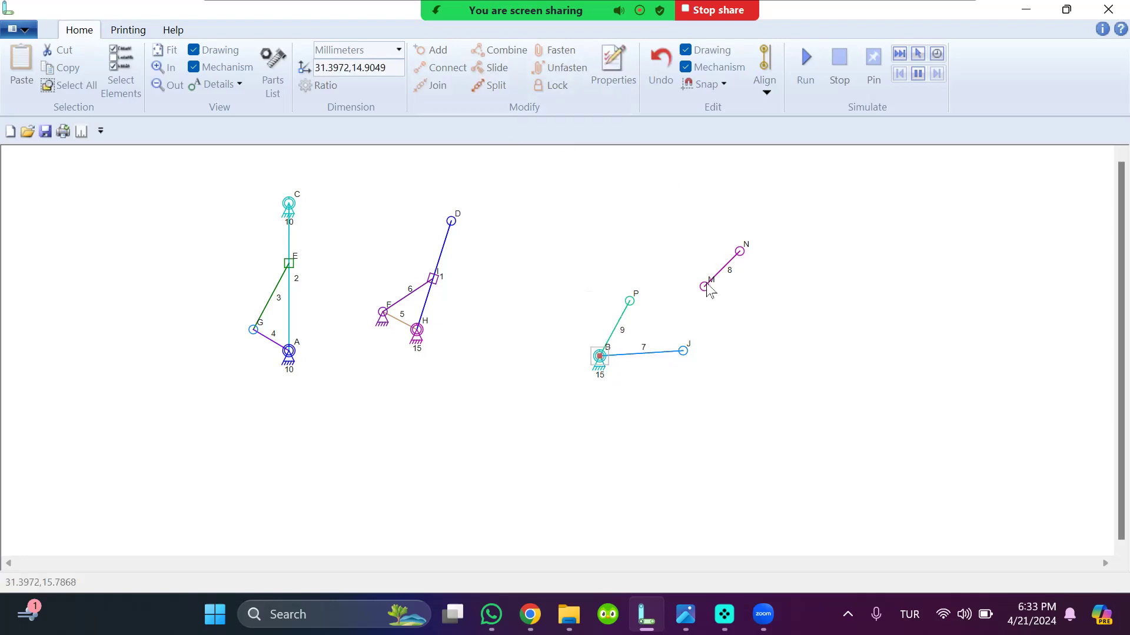
{"action": "left_click", "coordinate": [682, 350], "text": "shift"}
{"action": "left_click", "coordinate": [440, 86]}
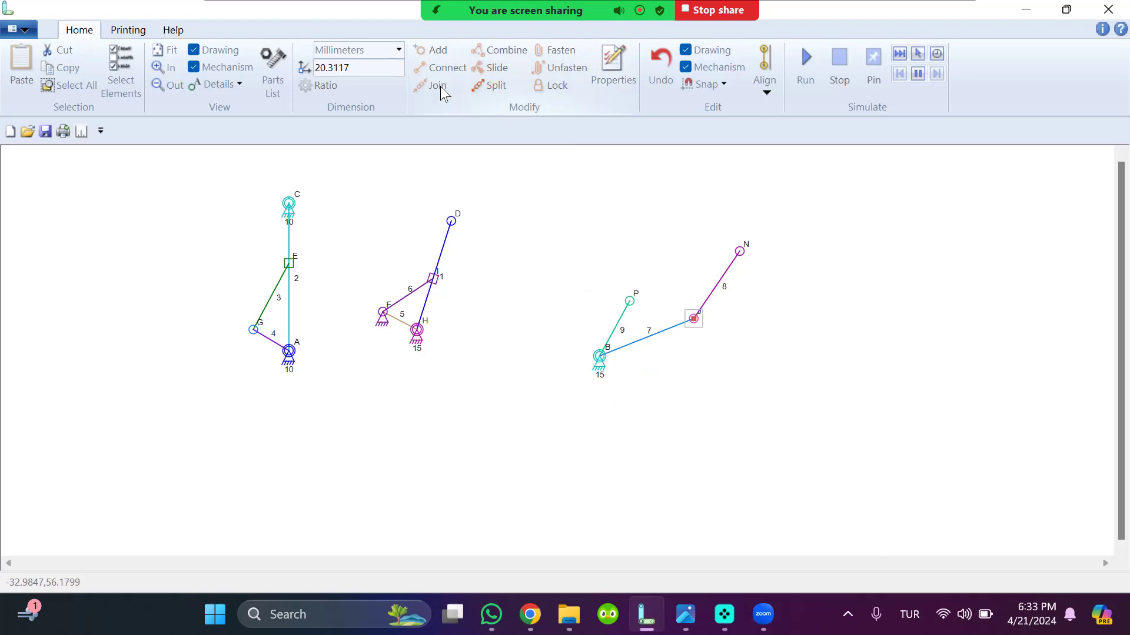
- Reposition connector J closer to anchor B and move connector N above it so link 8 leans over link 9
{"action": "left_click_drag", "start_coordinate": [694, 318], "coordinate": [675, 342]}
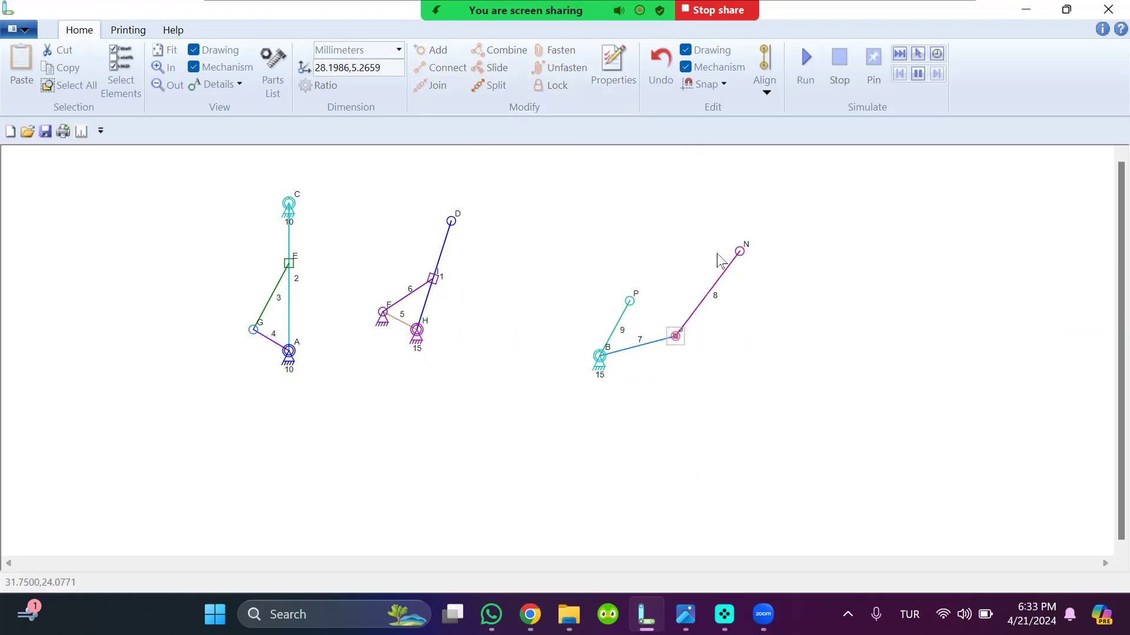
{"action": "left_click_drag", "start_coordinate": [740, 251], "coordinate": [607, 237]}
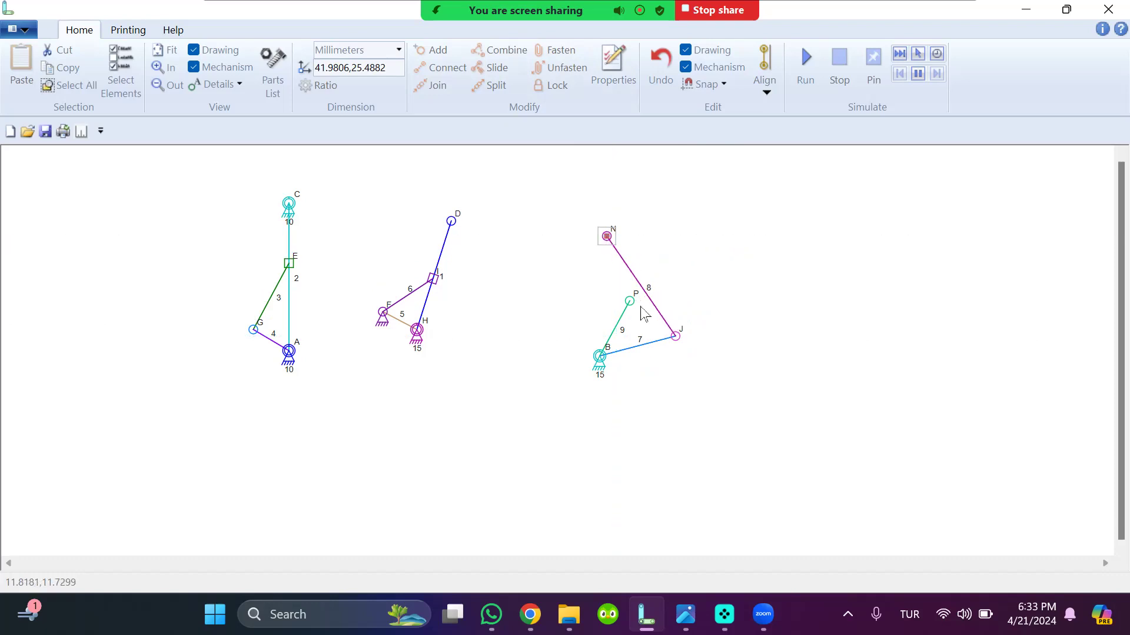
{"action": "left_click", "coordinate": [693, 294]}
- Check the reference animation, then make connector P slide along link 8 between connectors N and J
{"action": "left_click", "coordinate": [725, 614]}
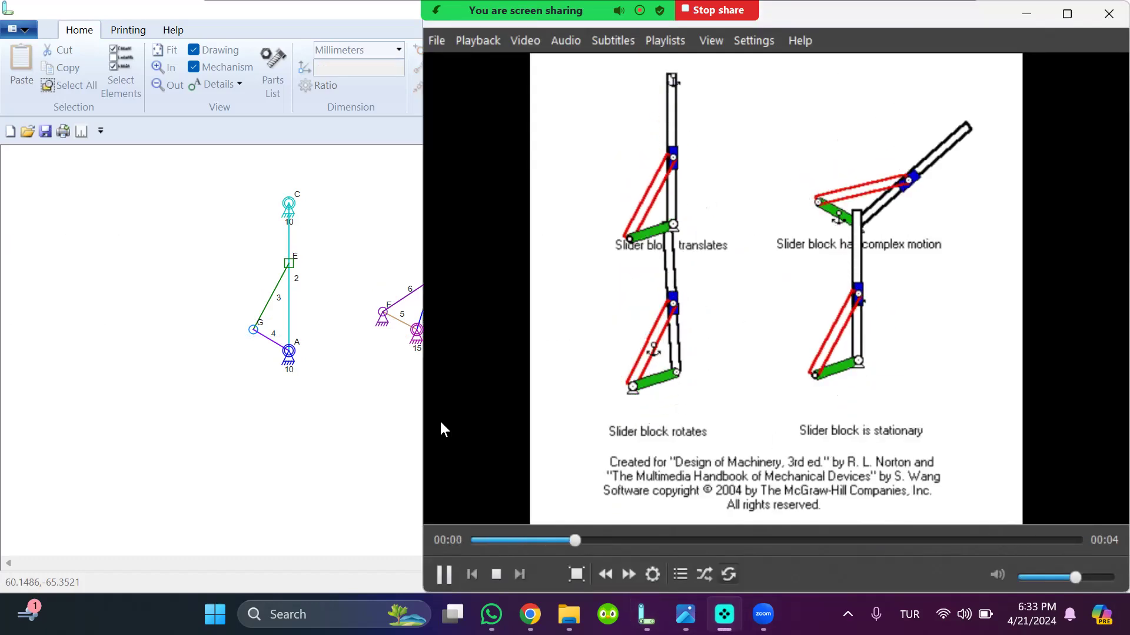
{"action": "left_click", "coordinate": [390, 453]}
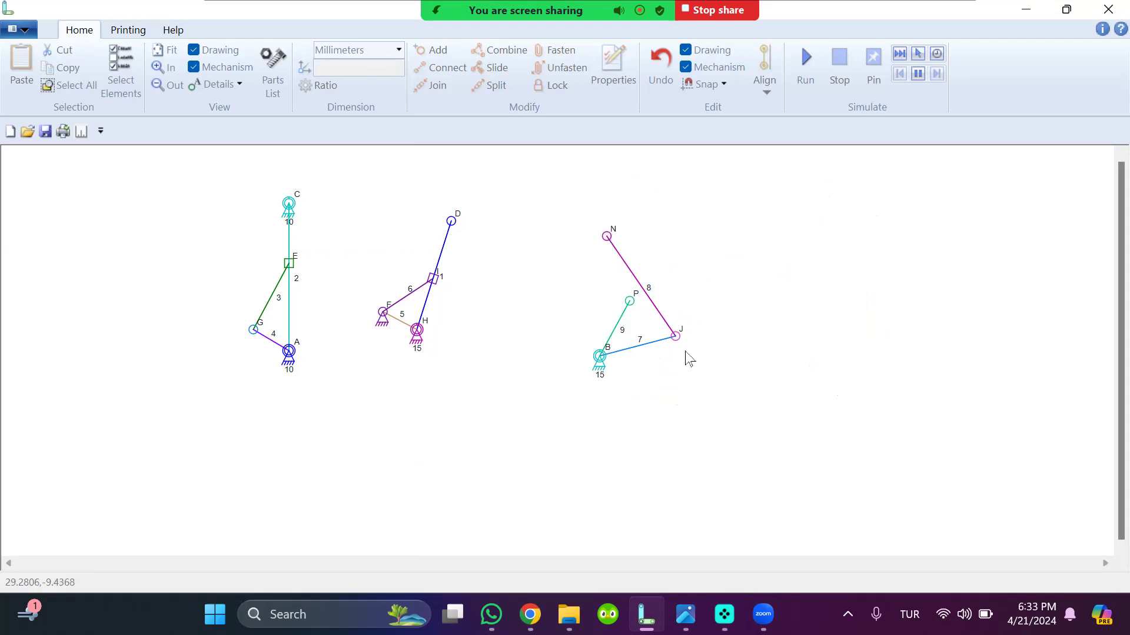
{"action": "left_click", "coordinate": [631, 302]}
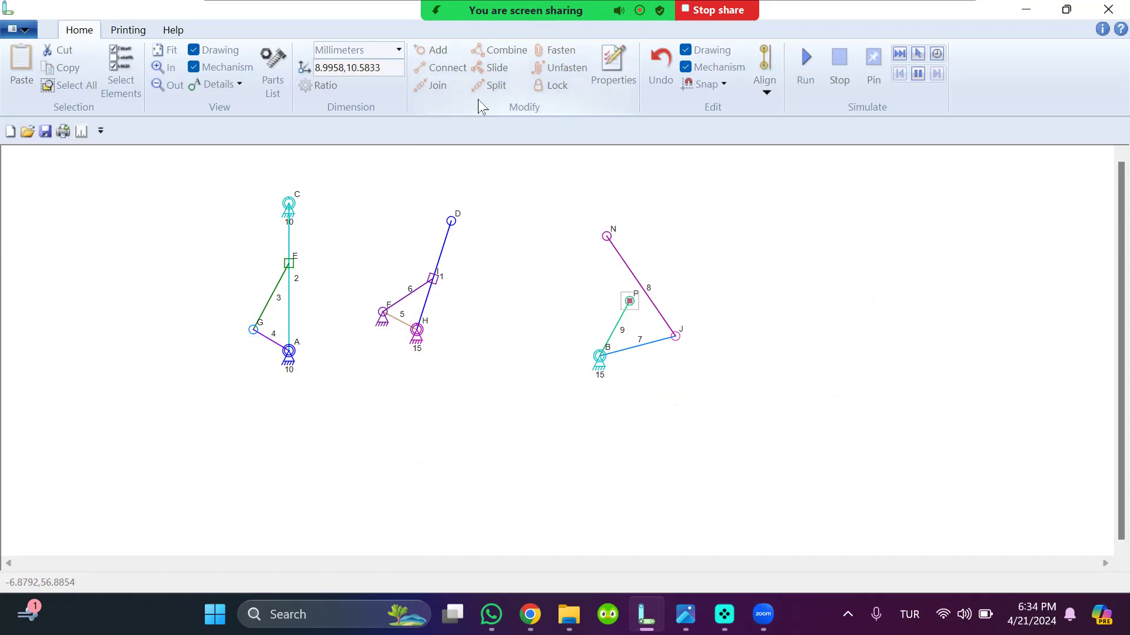
{"action": "left_click", "coordinate": [606, 236], "text": "shift"}
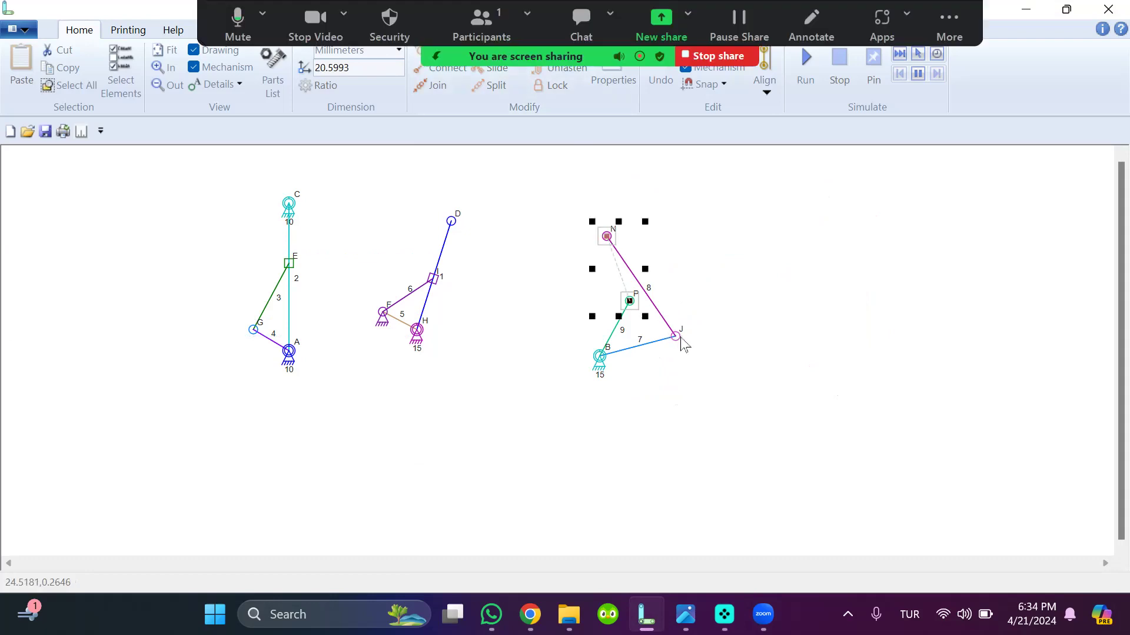
{"action": "left_click", "coordinate": [678, 338], "text": "shift"}
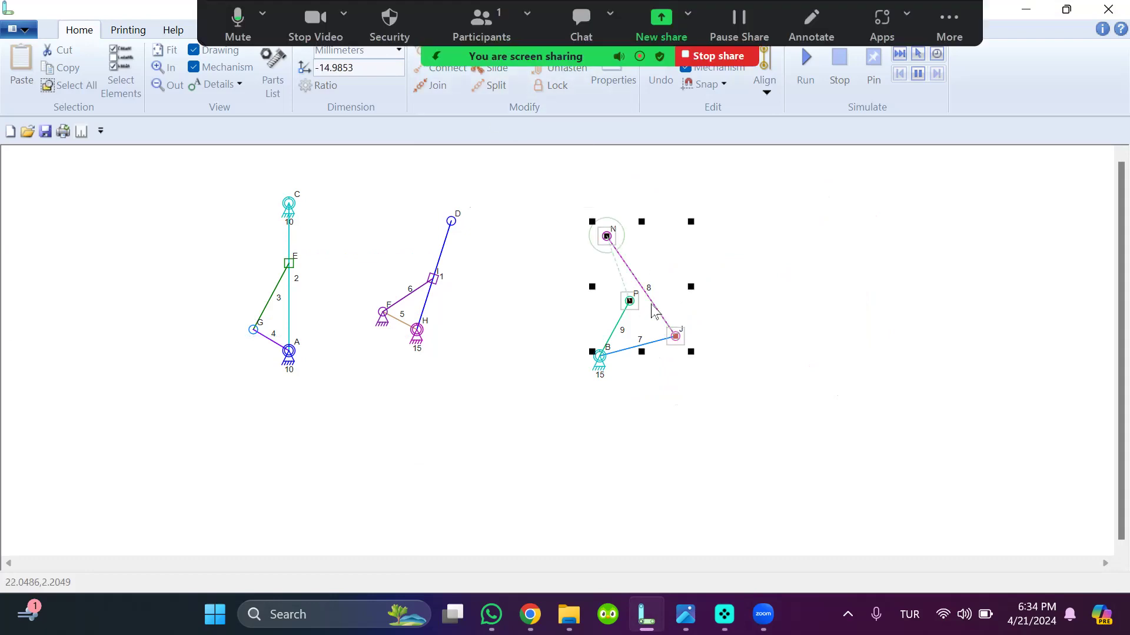
{"action": "left_click", "coordinate": [497, 68]}
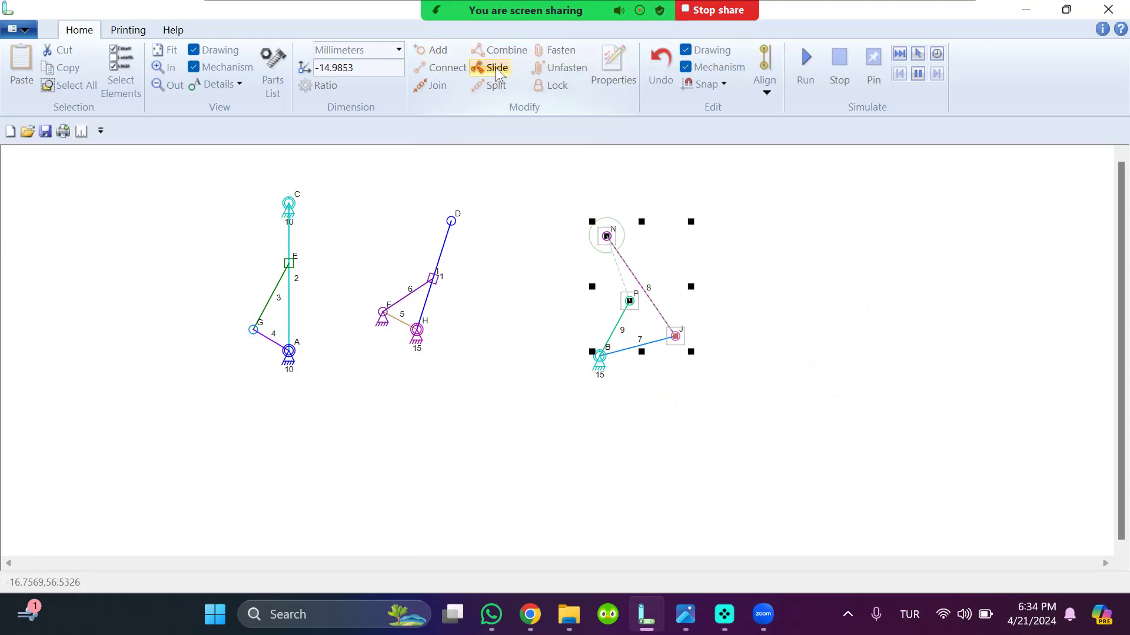
{"action": "left_click", "coordinate": [801, 308]}
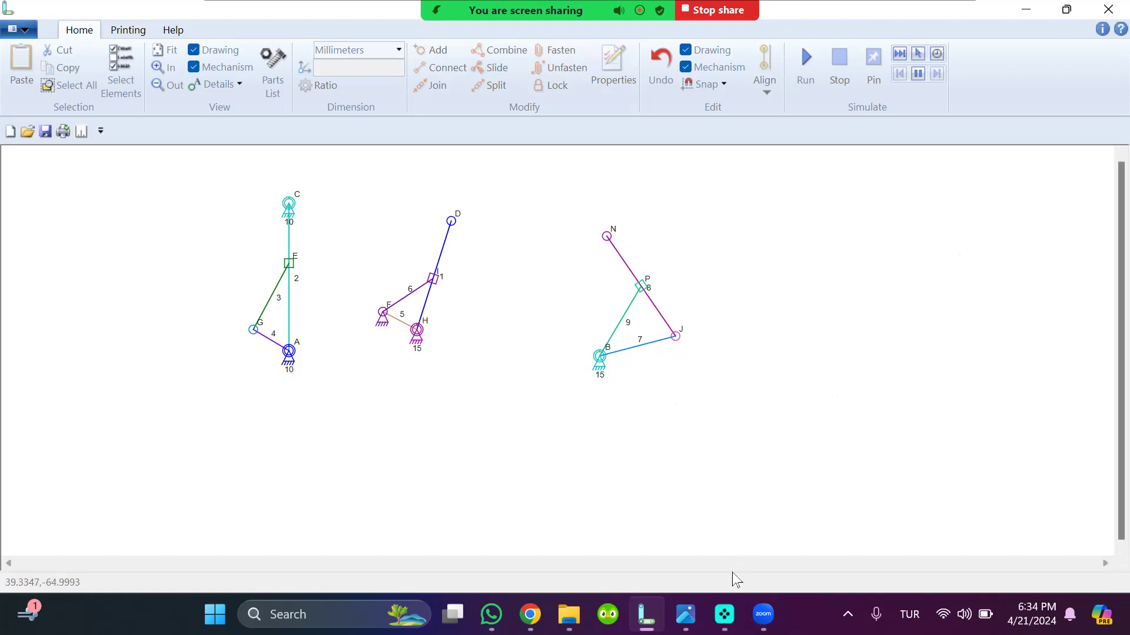
- Compare with the reference animation and turn sliding connector P into a fixed anchor
{"action": "left_click", "coordinate": [724, 614]}
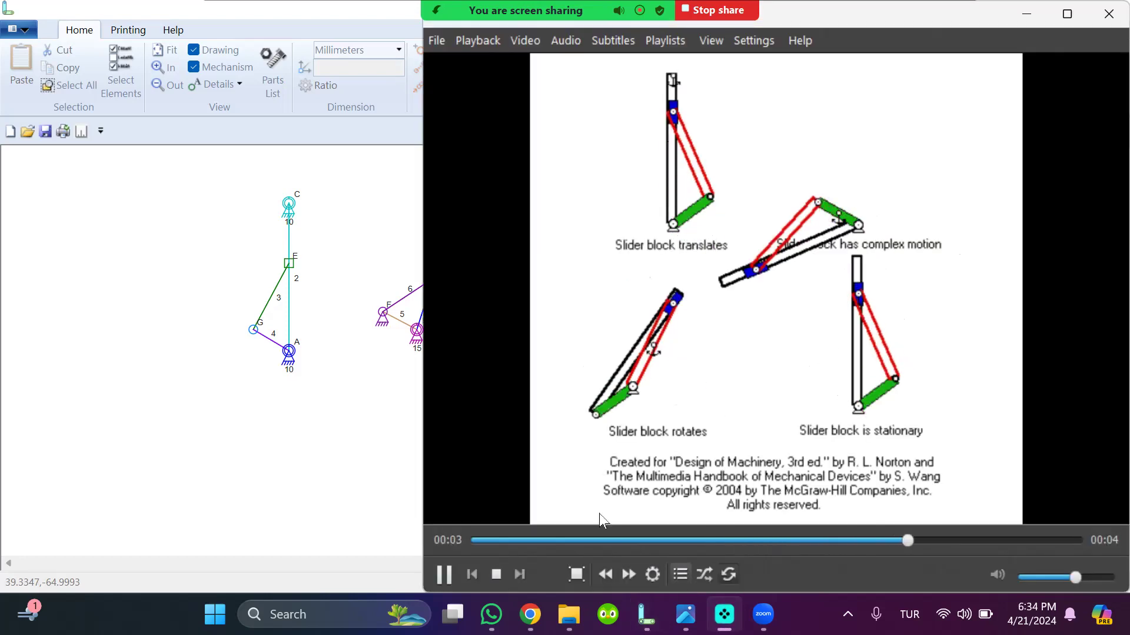
{"action": "left_click", "coordinate": [397, 427]}
{"action": "left_click", "coordinate": [644, 286]}
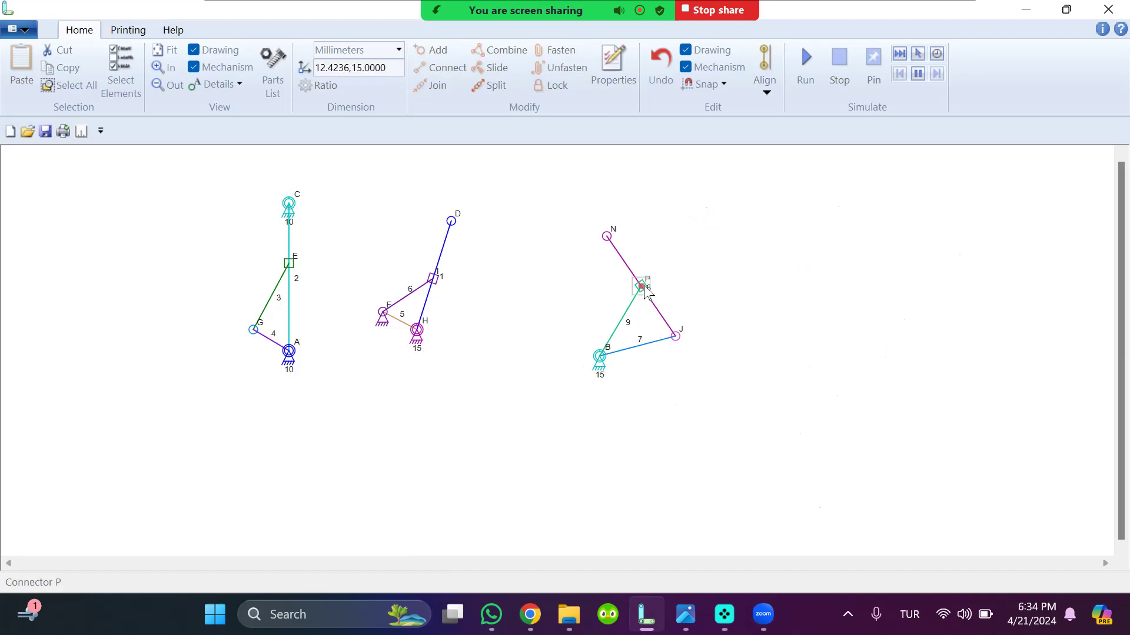
{"action": "double_click", "coordinate": [643, 280]}
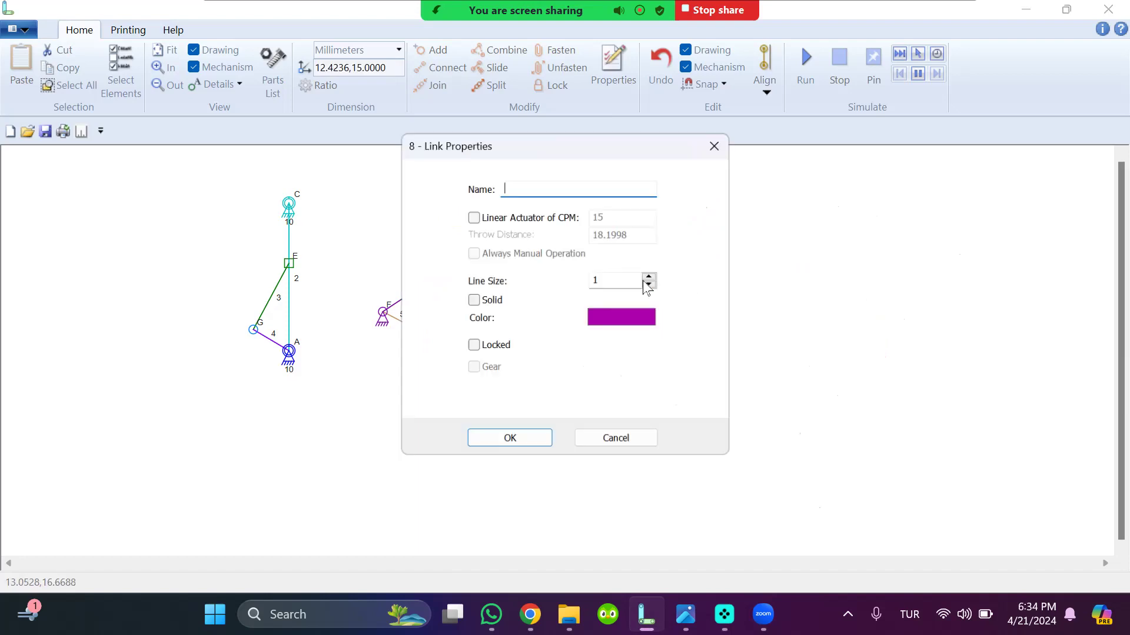
{"action": "key", "text": "Escape"}
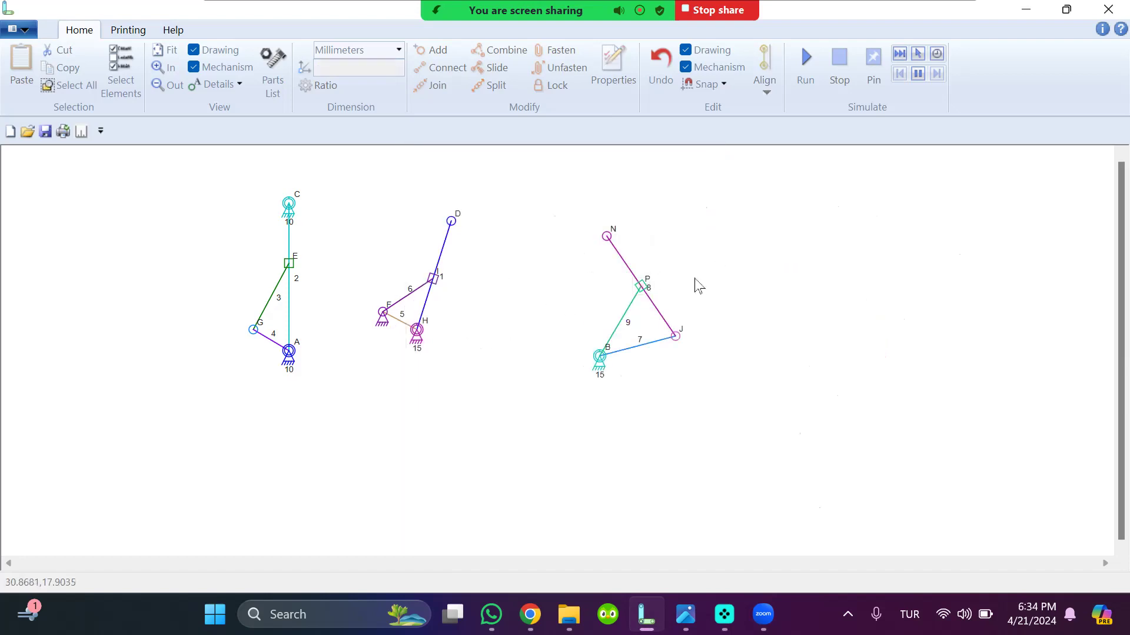
{"action": "double_click", "coordinate": [642, 288]}
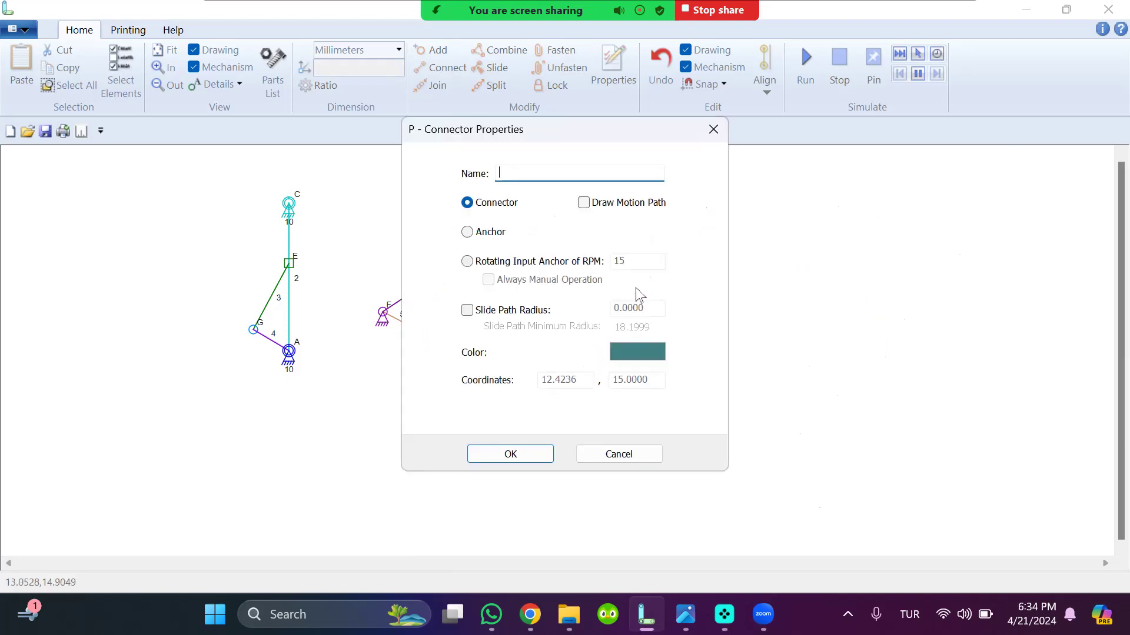
{"action": "left_click", "coordinate": [471, 234]}
{"action": "left_click", "coordinate": [521, 454]}
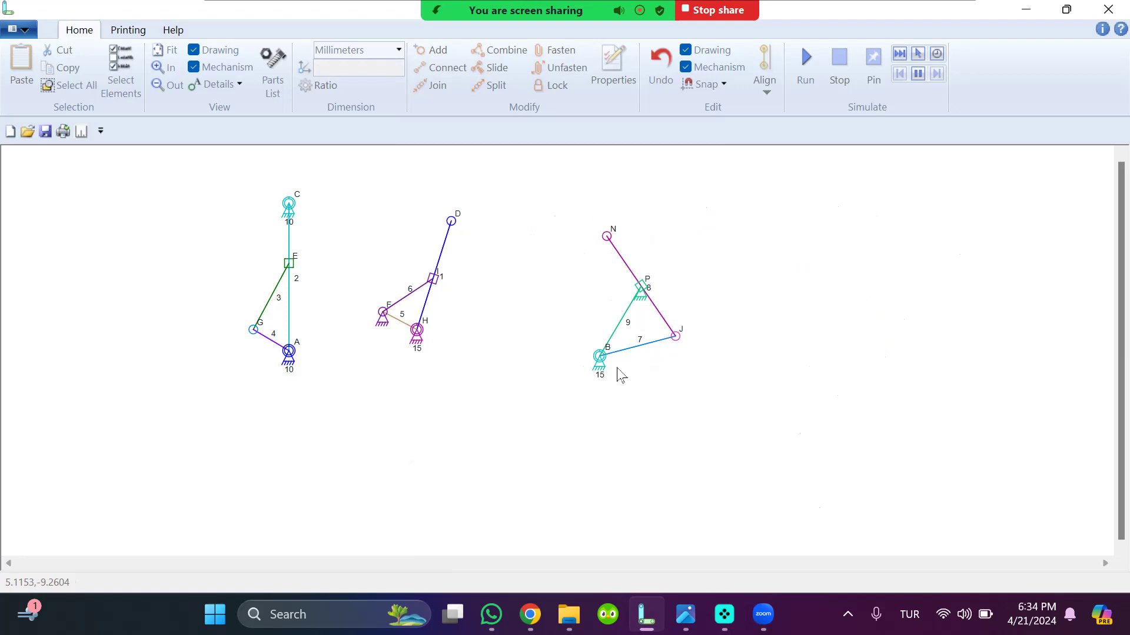
- Set the length of link 8, between connectors N and J, to about 44 mm
{"action": "left_click", "coordinate": [629, 269]}
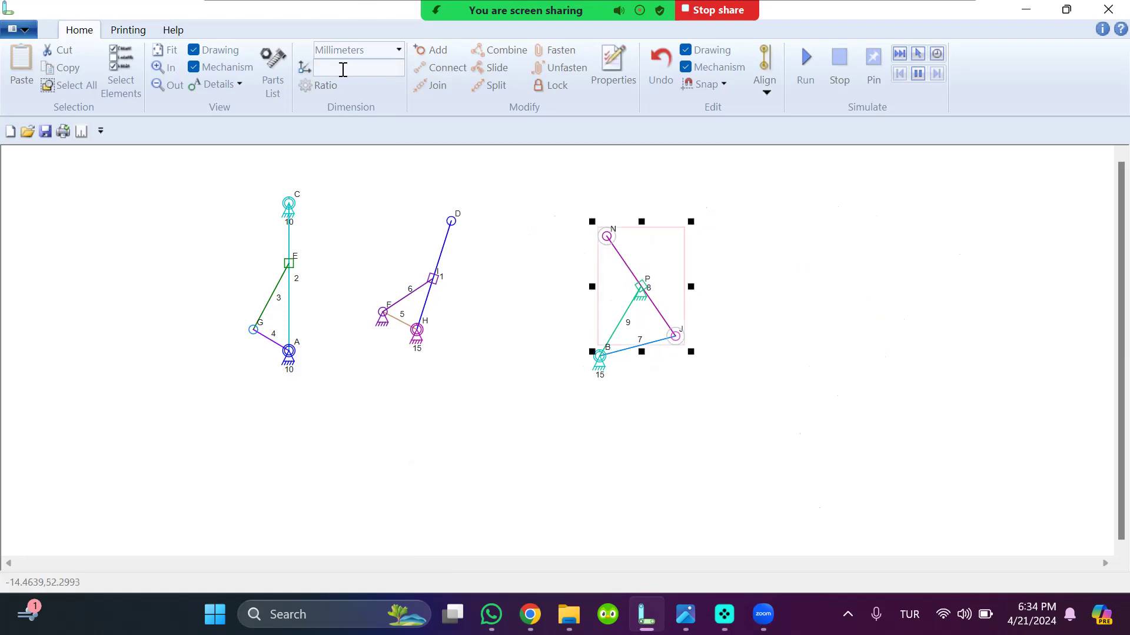
{"action": "left_click", "coordinate": [342, 70]}
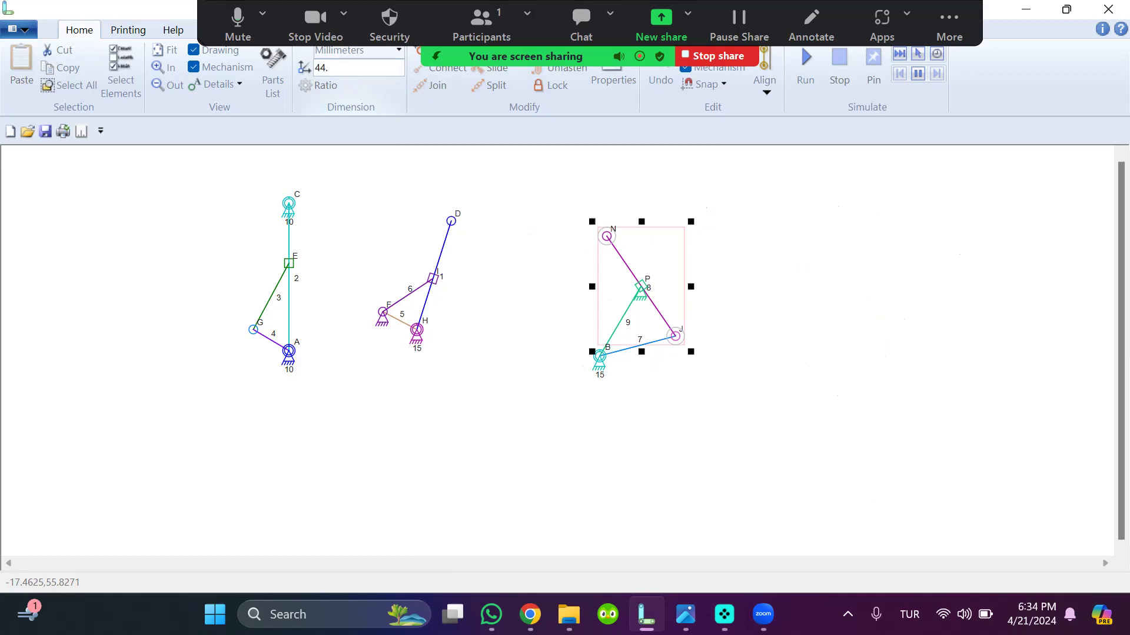
{"action": "key", "text": "Return"}
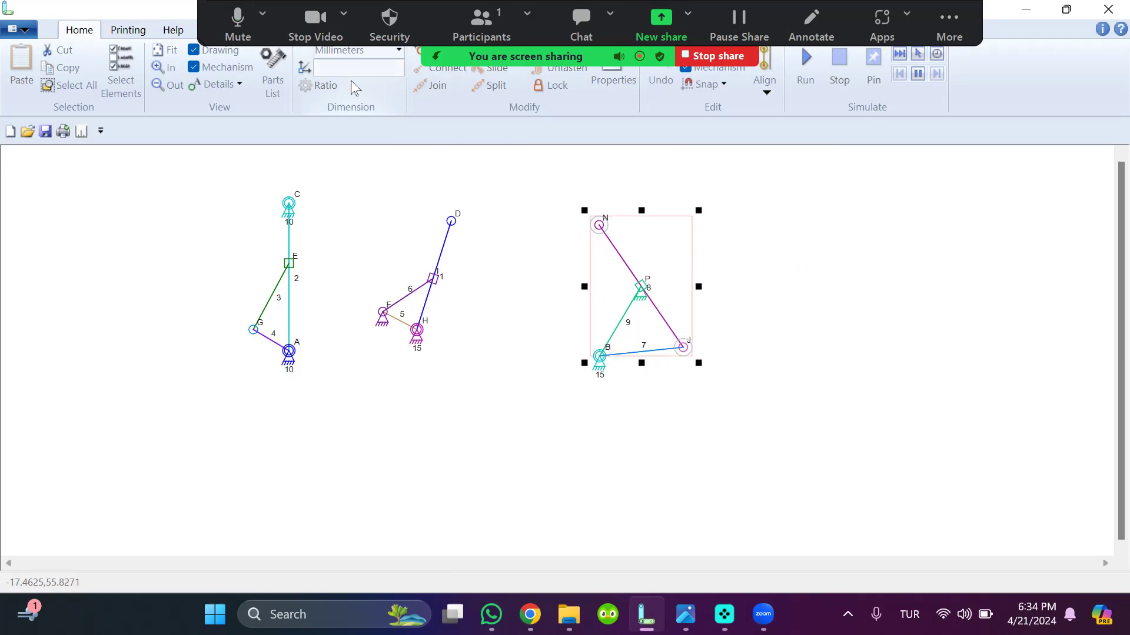
{"action": "left_click", "coordinate": [616, 373]}
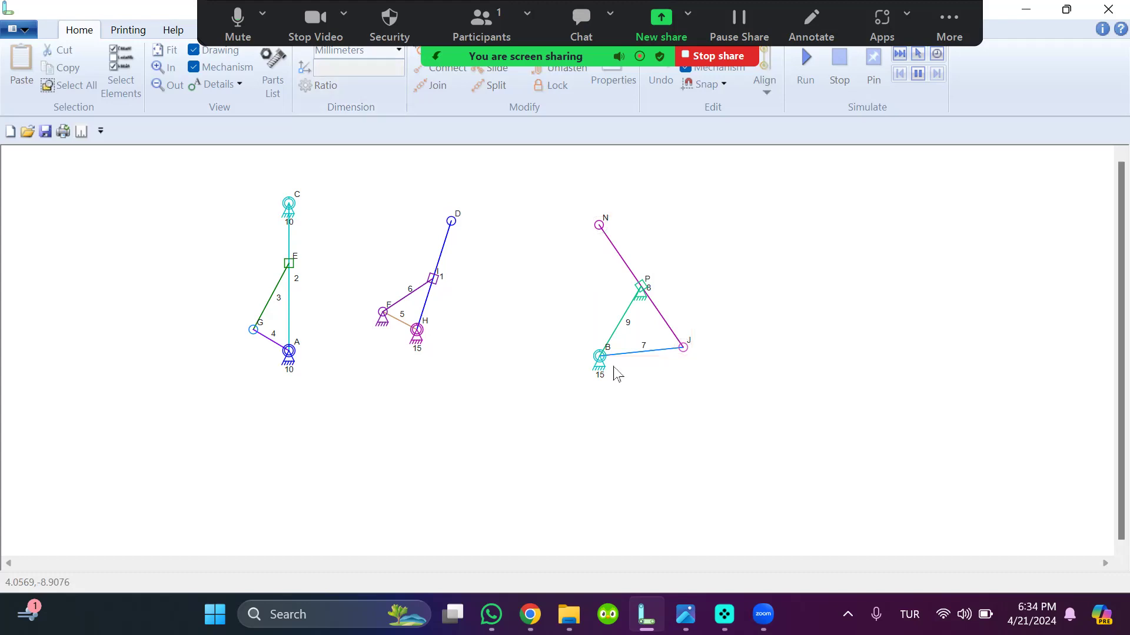
- Set the length of link 7, between anchor B and connector J, to 12.7 mm
{"action": "left_click", "coordinate": [648, 356]}
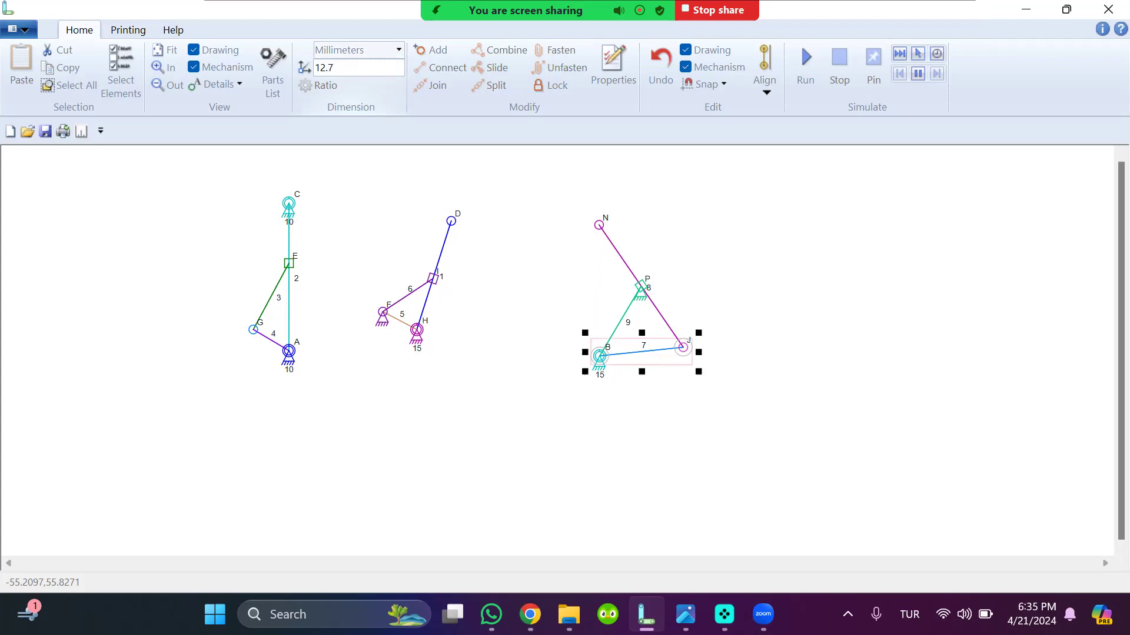
{"action": "key", "text": "Return"}
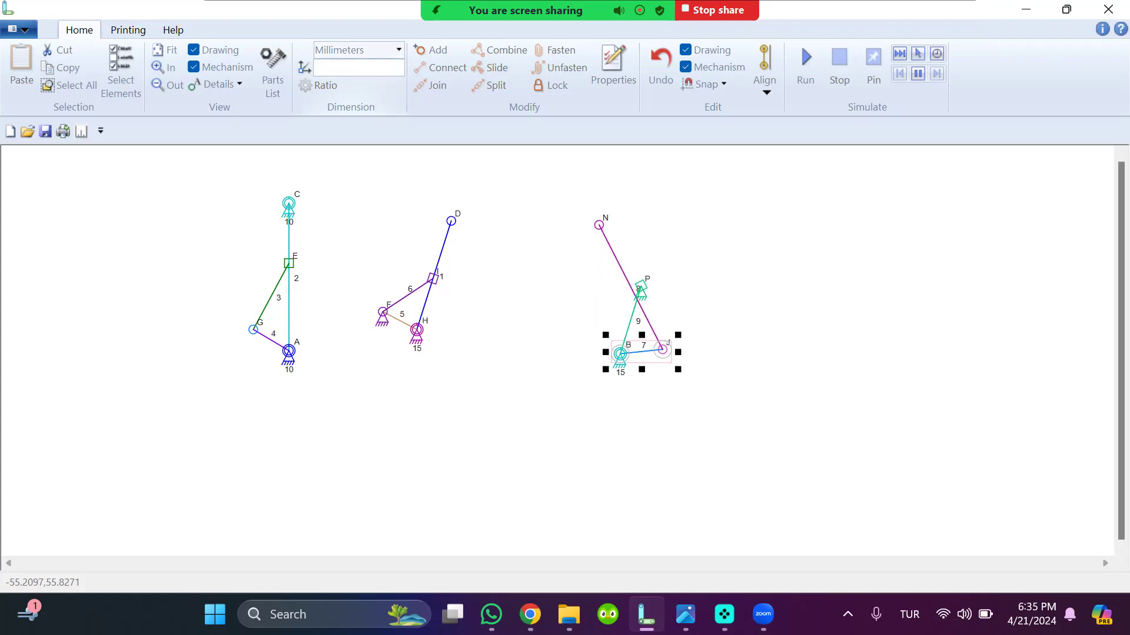
{"action": "left_click", "coordinate": [652, 355]}
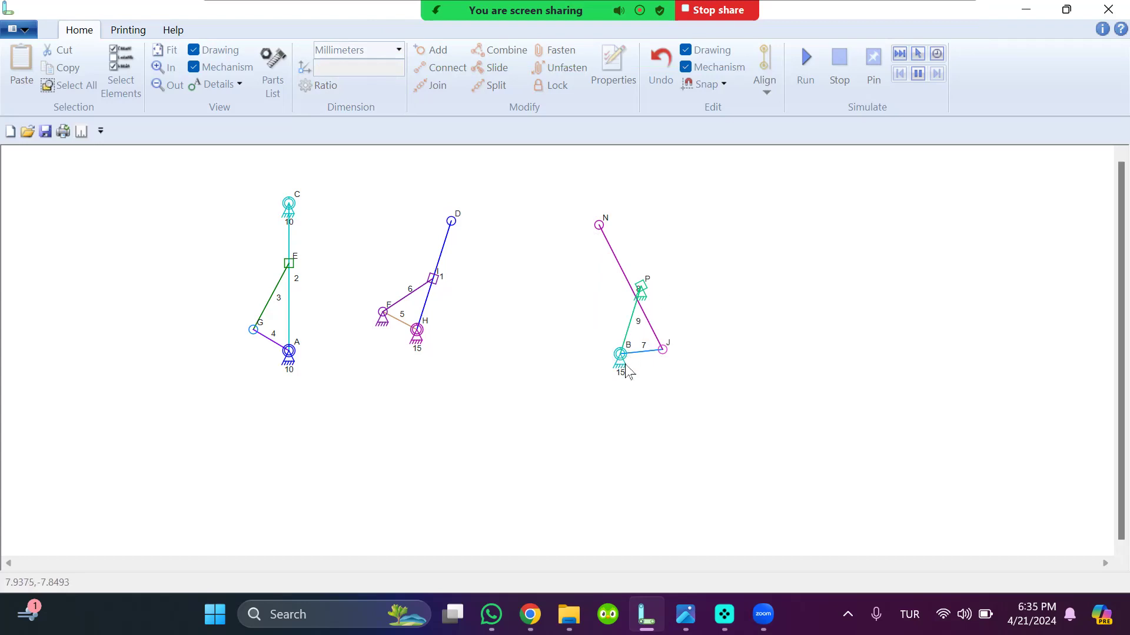
- Move connector N up and toward P so link 8 stands steeper, and set link 9's length to 19.955 mm
{"action": "left_click", "coordinate": [633, 331]}
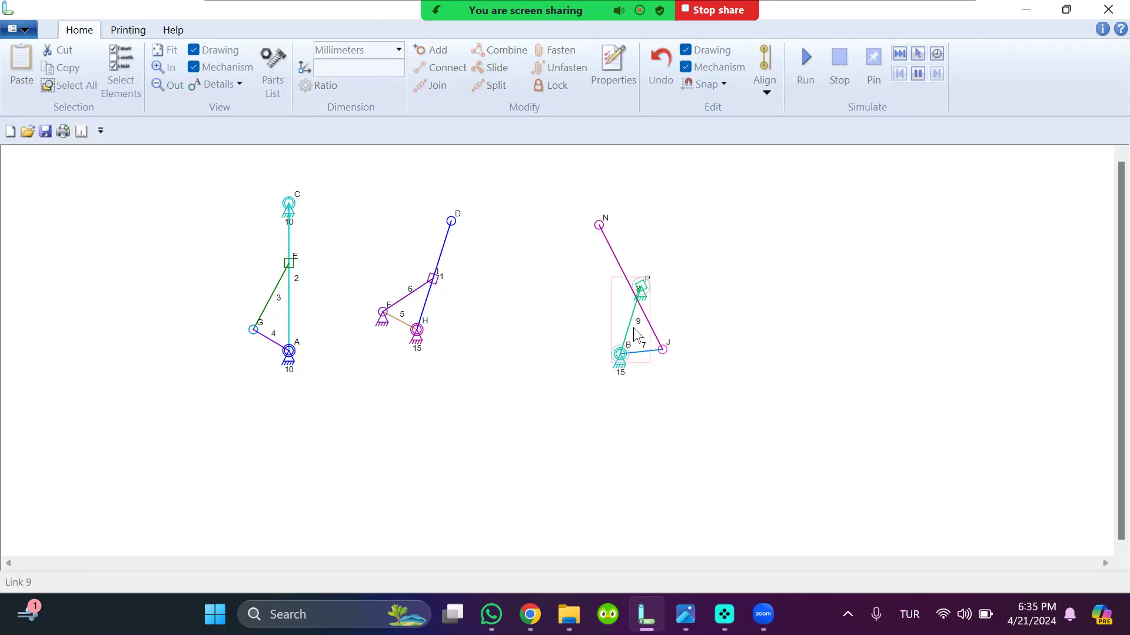
{"action": "left_click_drag", "start_coordinate": [599, 226], "coordinate": [616, 214]}
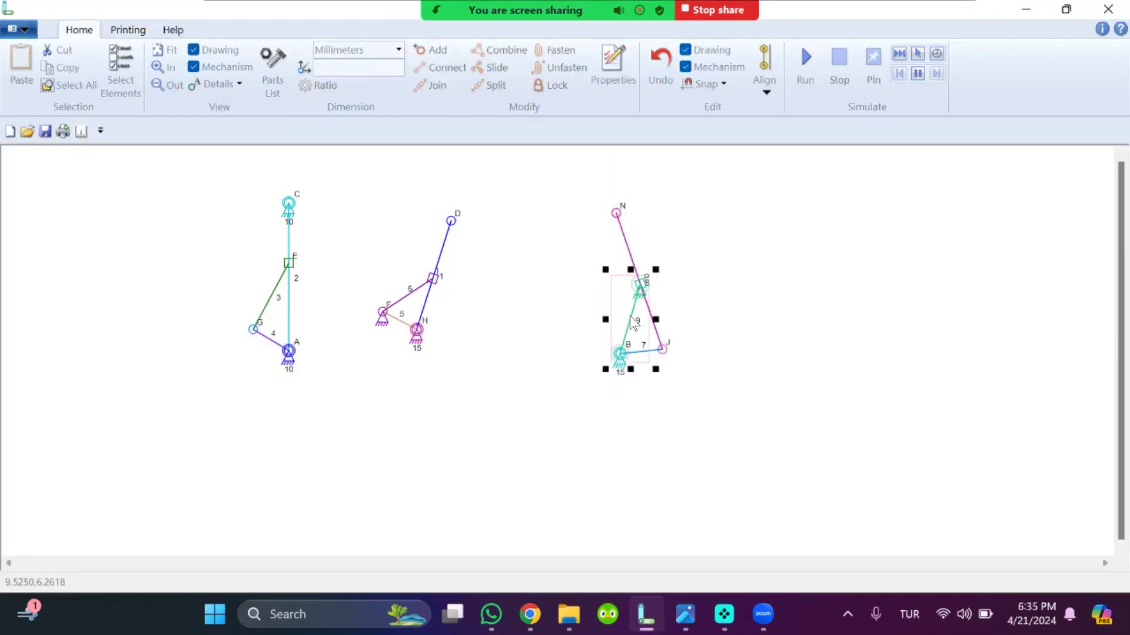
{"action": "left_click", "coordinate": [364, 69]}
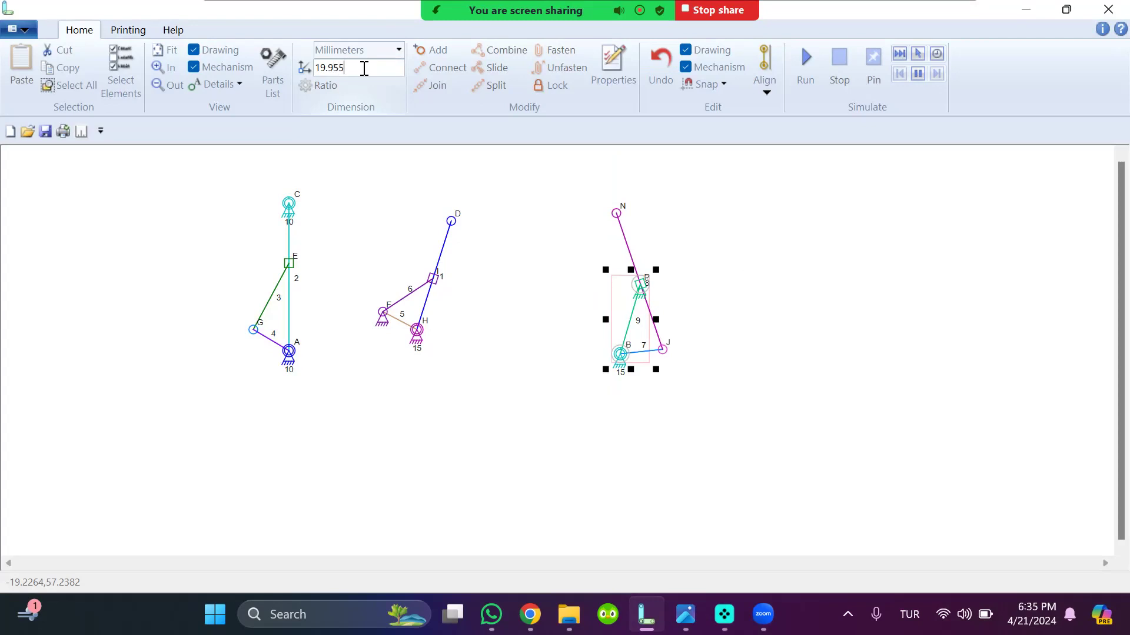
{"action": "left_click", "coordinate": [776, 252]}
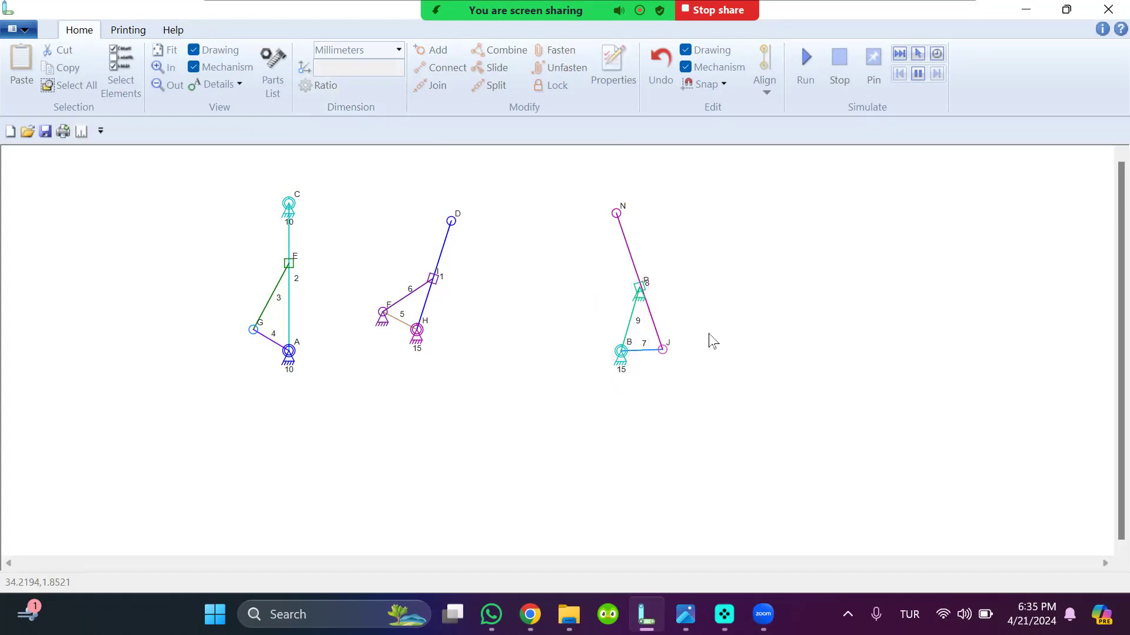
- Run the simulation to test the motion of the mechanisms, then stop it
{"action": "left_click", "coordinate": [799, 71]}
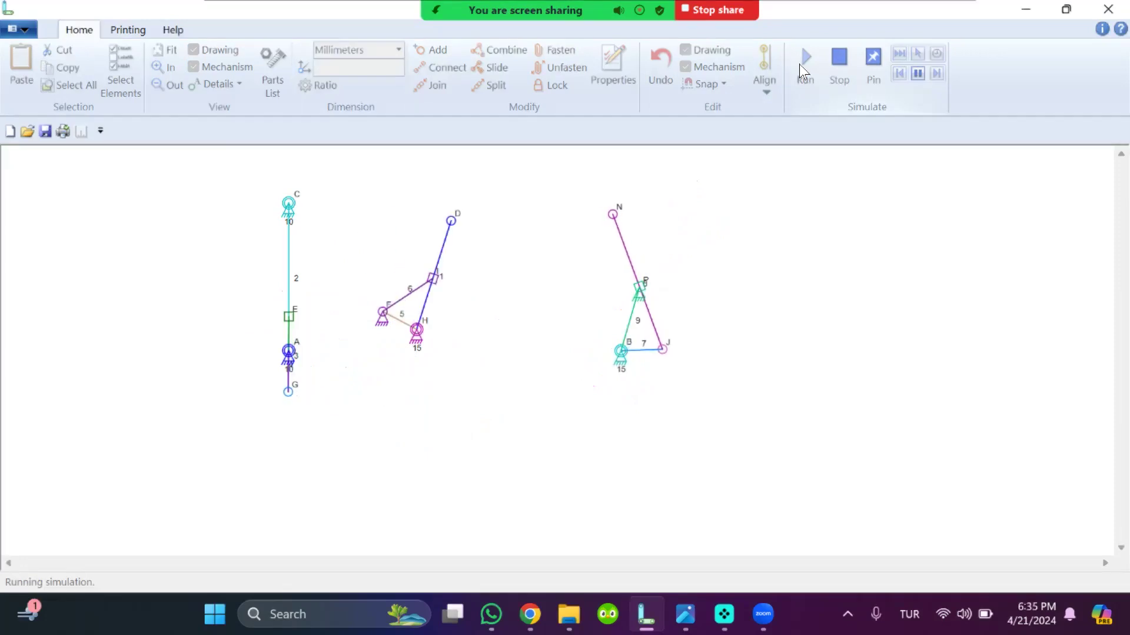
{"action": "left_click", "coordinate": [834, 66]}
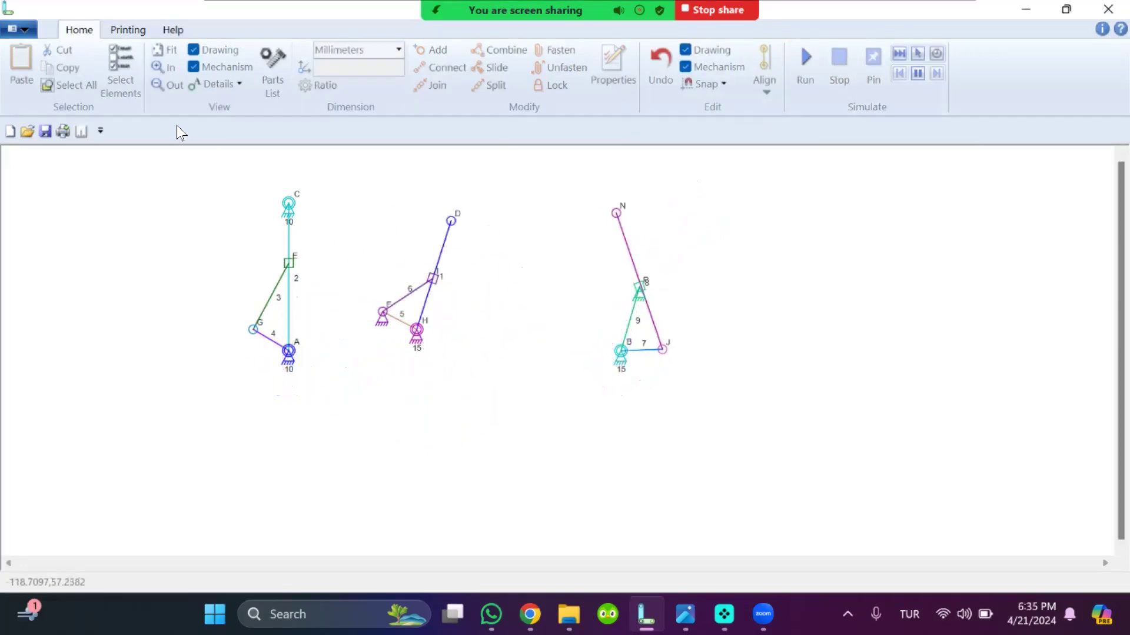
- Display the link dimensions on all three mechanisms and inspect them up close
{"action": "left_click", "coordinate": [79, 131]}
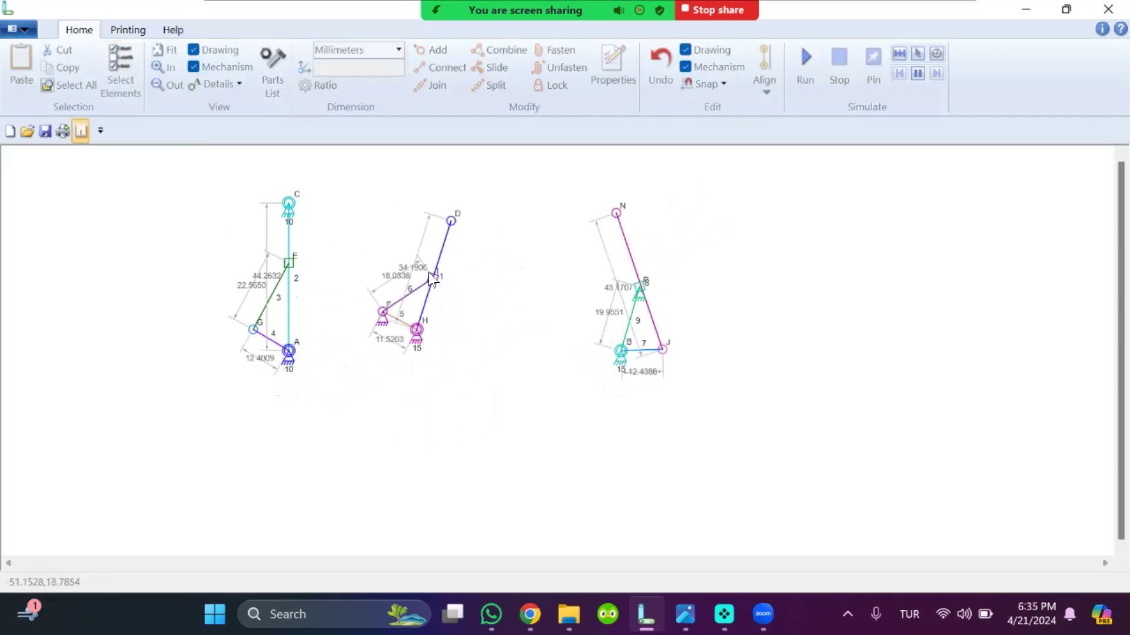
{"action": "scroll", "coordinate": [432, 279], "scroll_direction": "up", "scroll_amount": 1}
{"action": "scroll", "coordinate": [436, 281], "scroll_direction": "up", "scroll_amount": 1}
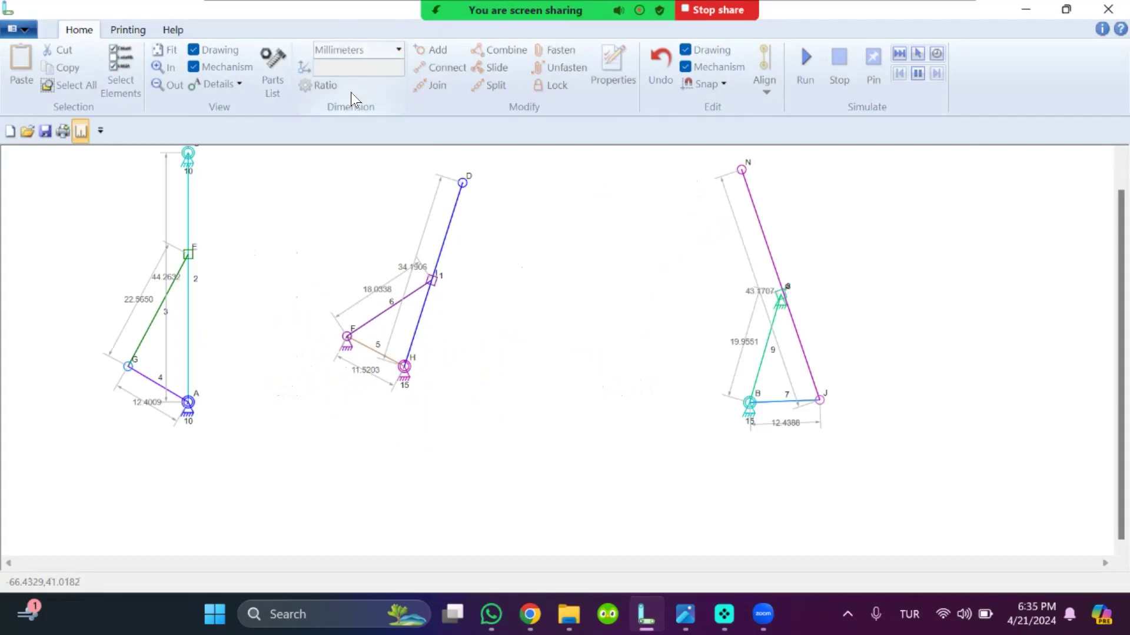
{"action": "scroll", "coordinate": [415, 276], "scroll_direction": "down", "scroll_amount": 1}
{"action": "scroll", "coordinate": [415, 276], "scroll_direction": "down", "scroll_amount": 1}
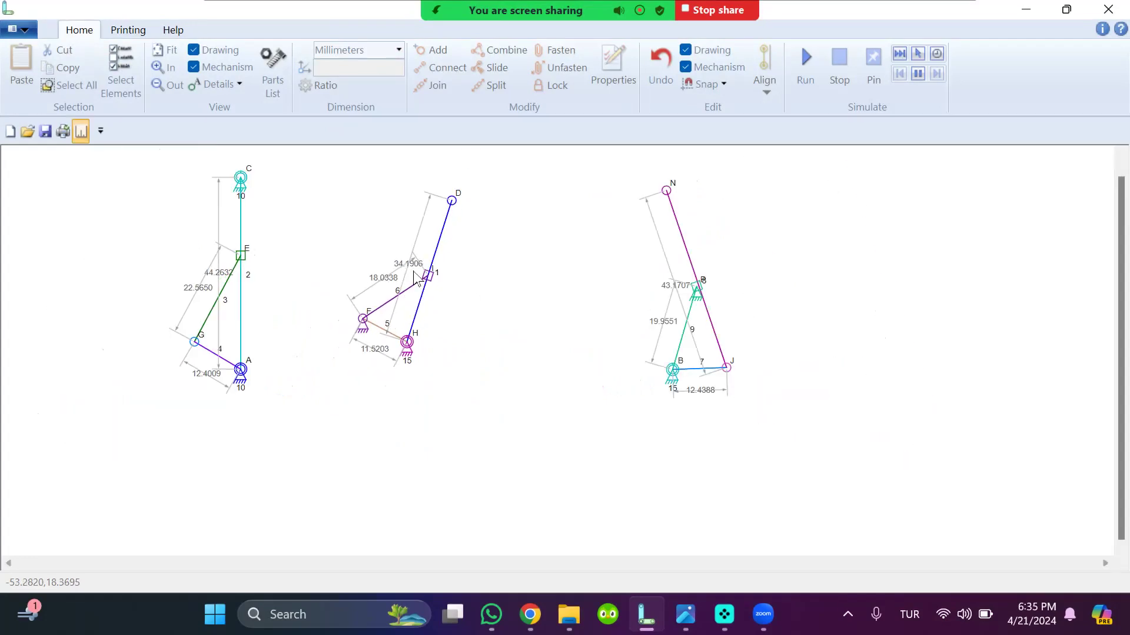